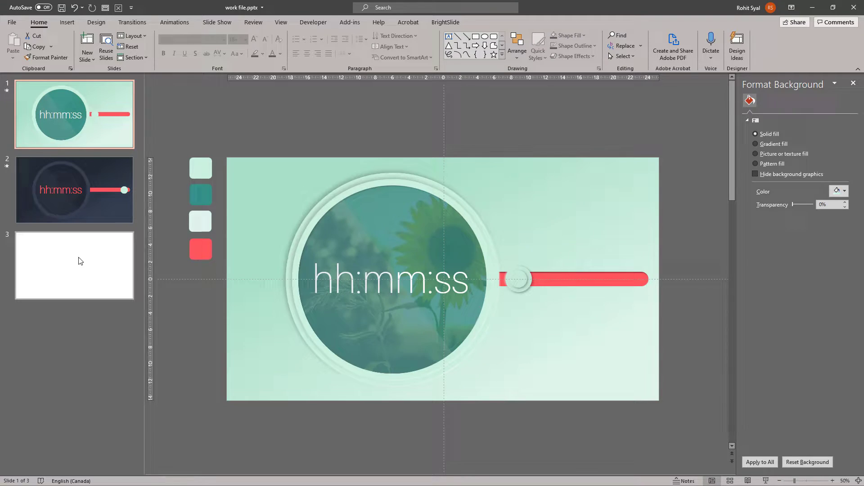
Draw a large circle with no outline on the left side of slide 3
click(79, 260)
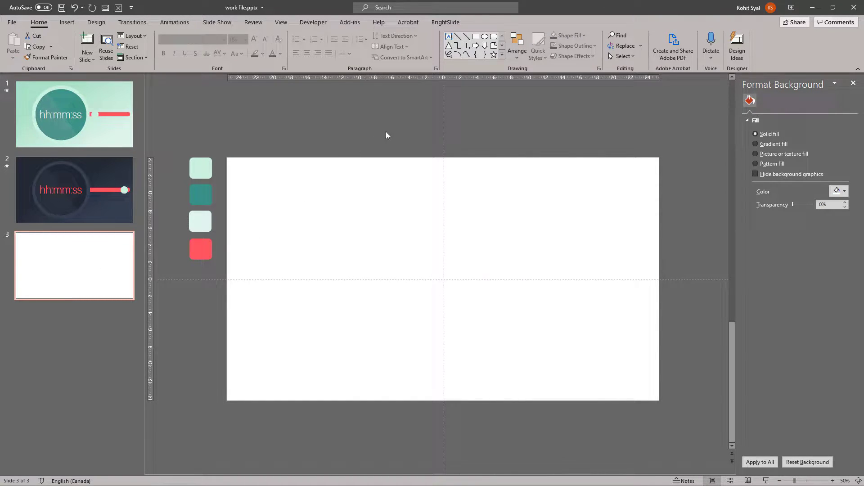
click(485, 37)
drag(266, 189, 463, 374)
drag(349, 345, 345, 327)
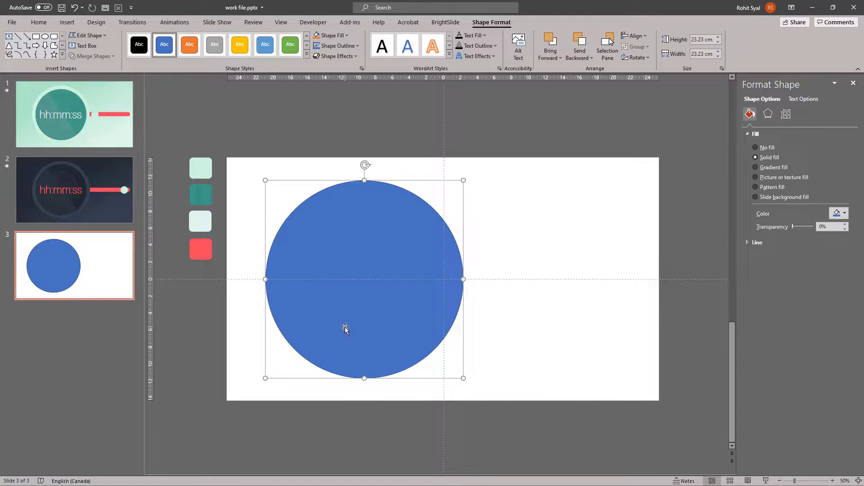
click(338, 45)
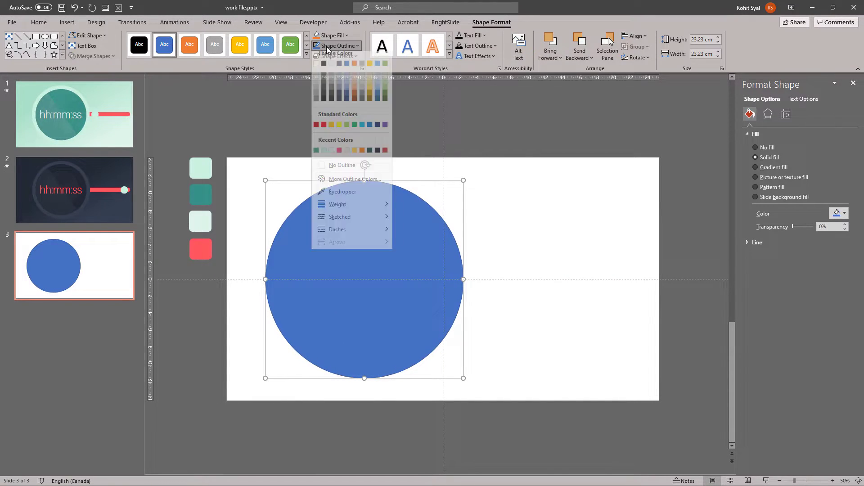
click(340, 170)
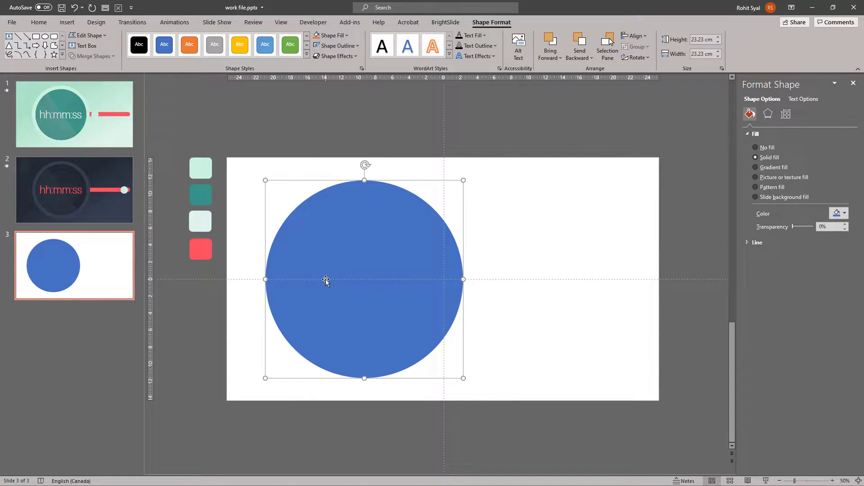
Place guides along the circle's top, bottom, left and right edges
drag(251, 279, 260, 180)
click(290, 132)
drag(404, 180, 403, 180)
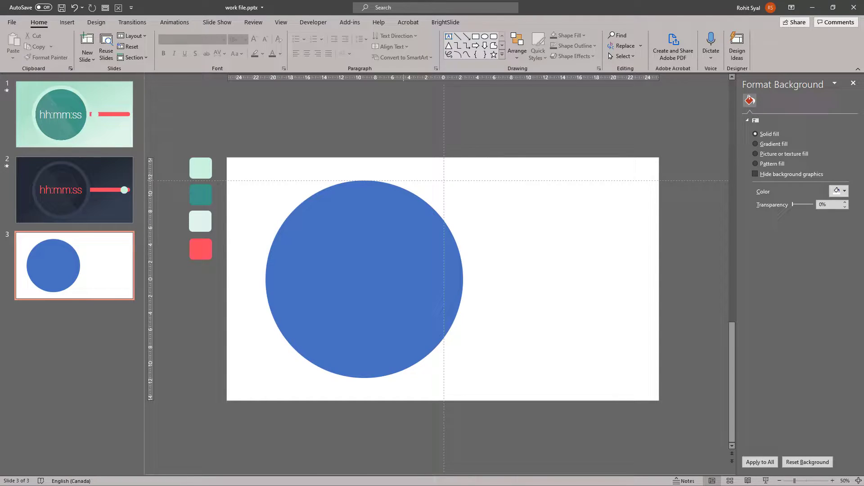
drag(444, 148, 265, 153)
right_click(473, 210)
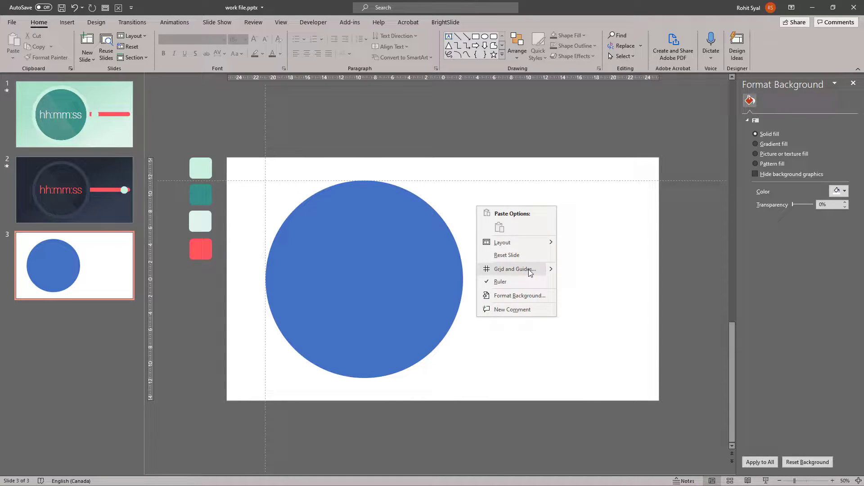
mouse_move(513, 268)
click(617, 268)
drag(509, 280, 453, 378)
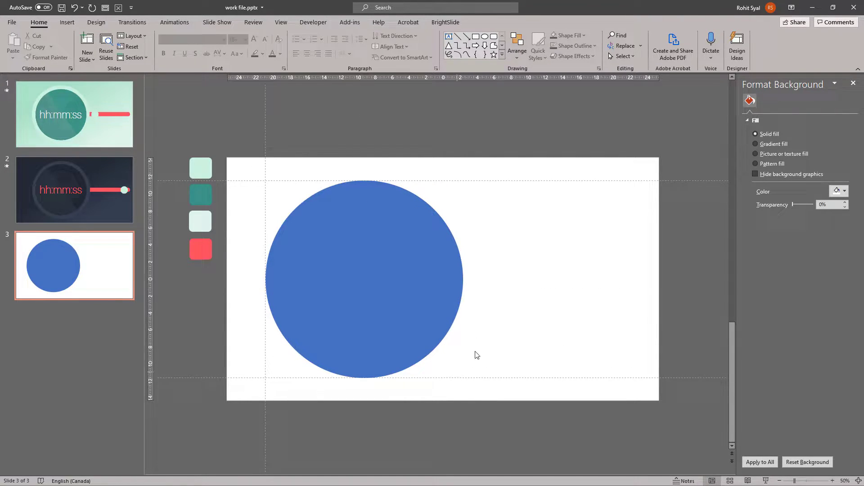
right_click(496, 247)
mouse_move(541, 303)
click(603, 322)
drag(443, 195, 463, 194)
Fill the circle with the light mint swatch colour using the Eyedropper
click(348, 243)
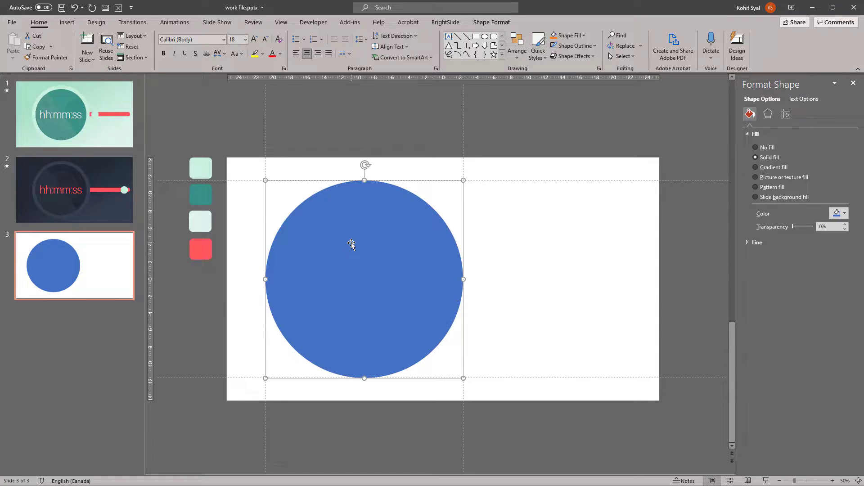
click(840, 214)
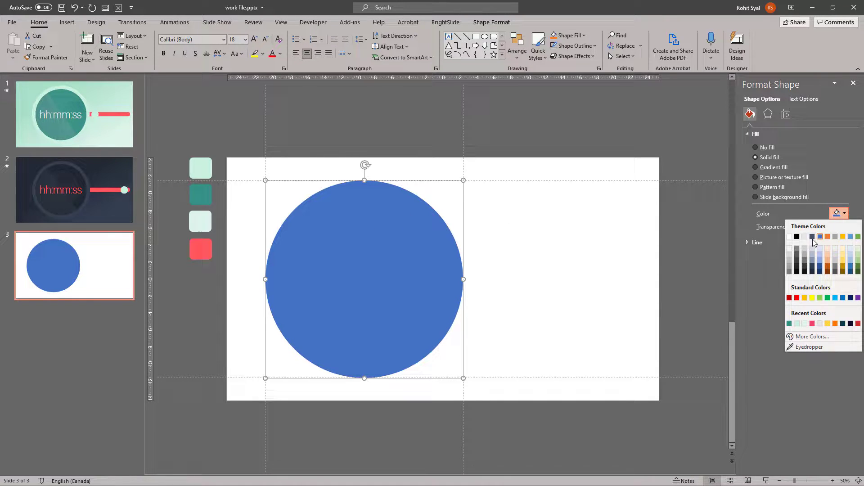
click(804, 347)
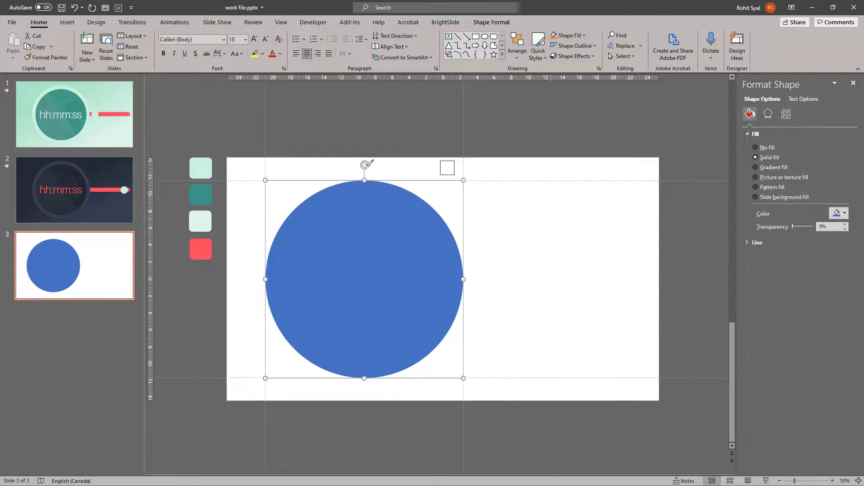
click(199, 165)
click(335, 145)
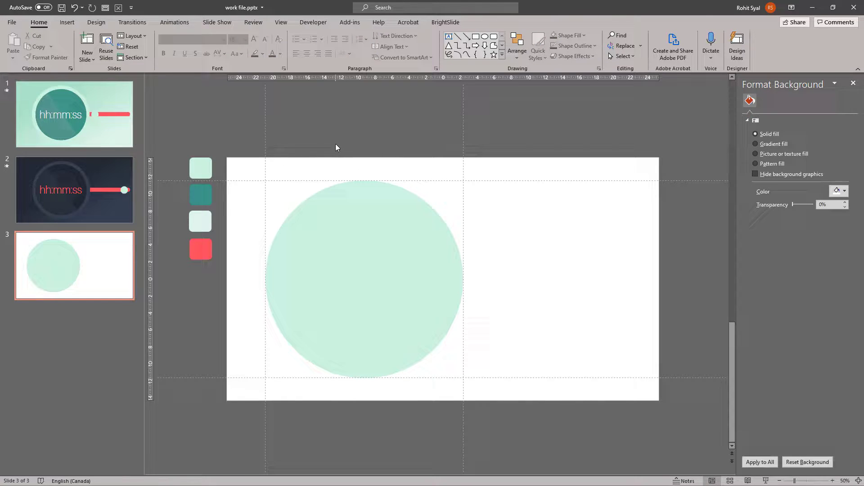
Draw a slide-sized rectangle with a gradient fill reduced to two stops
click(476, 36)
drag(226, 157, 659, 400)
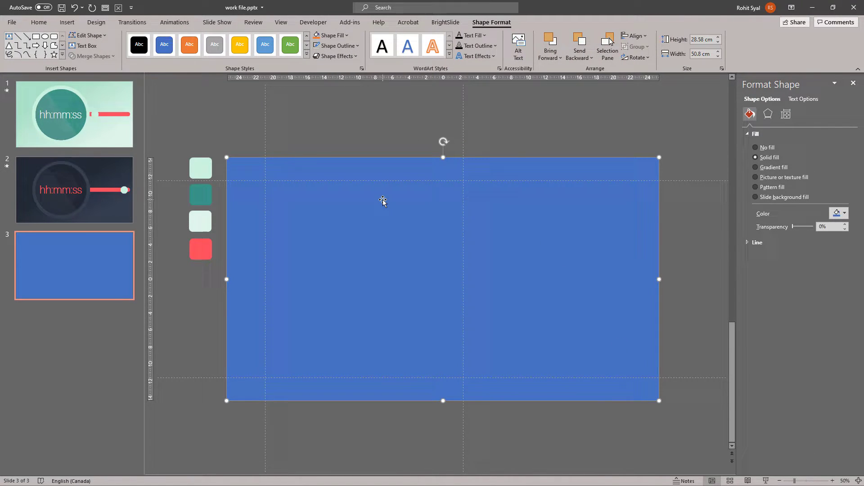
click(767, 168)
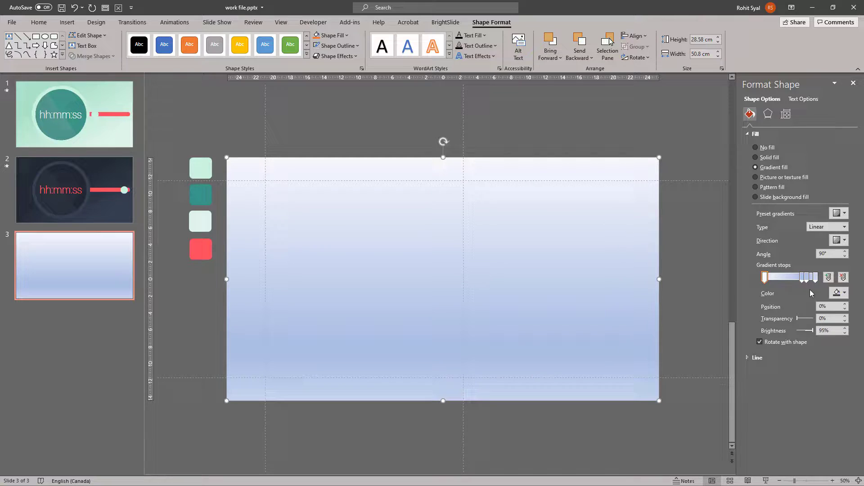
drag(803, 277, 798, 277)
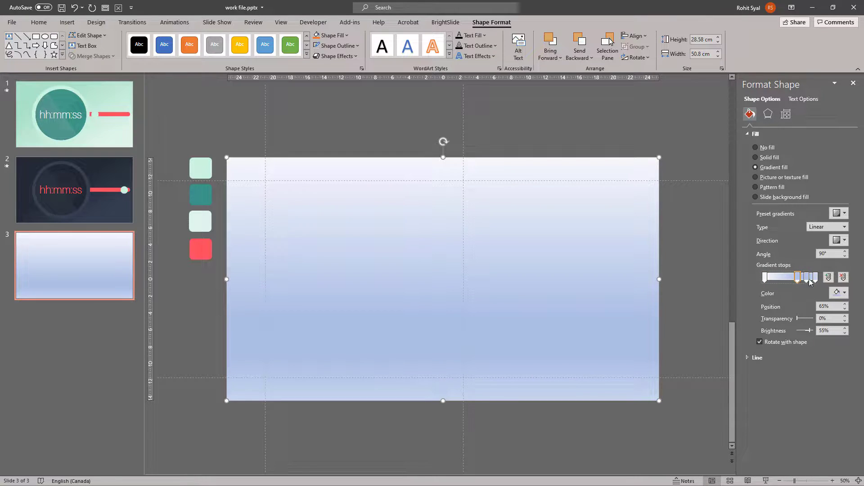
click(844, 277)
click(843, 277)
Make the first gradient stop mint and the end stop the pale mint swatch colour
click(843, 277)
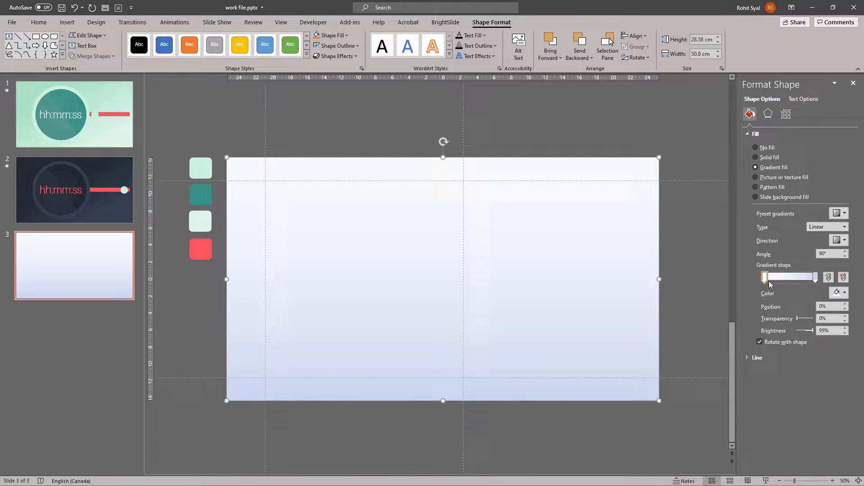
click(839, 293)
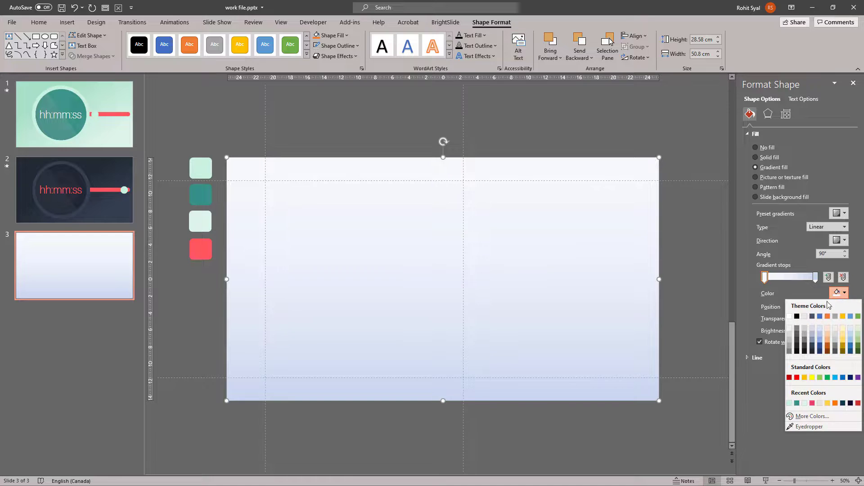
click(789, 403)
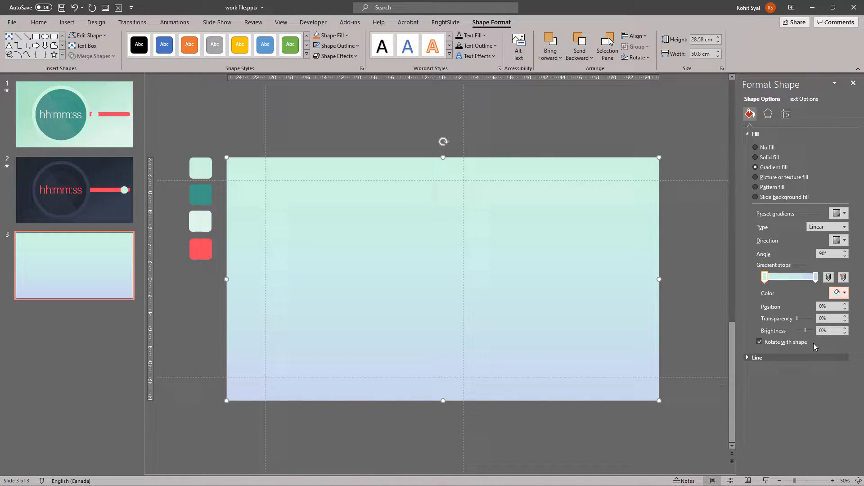
click(815, 276)
click(836, 293)
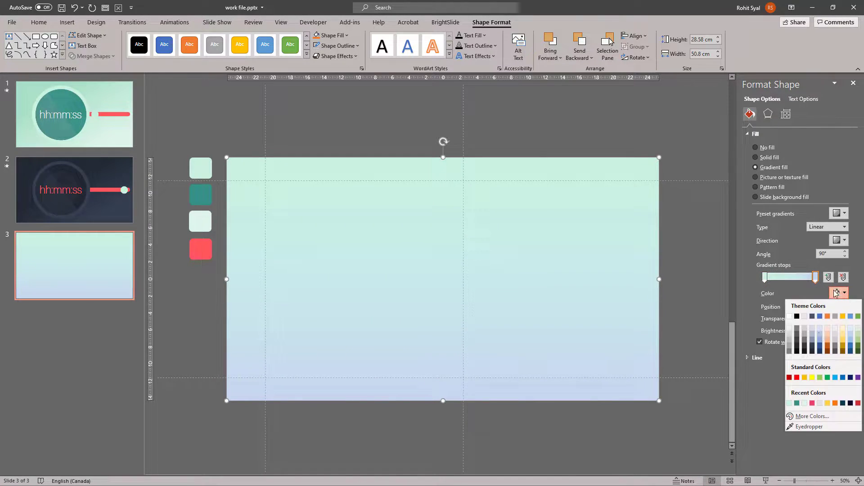
click(804, 428)
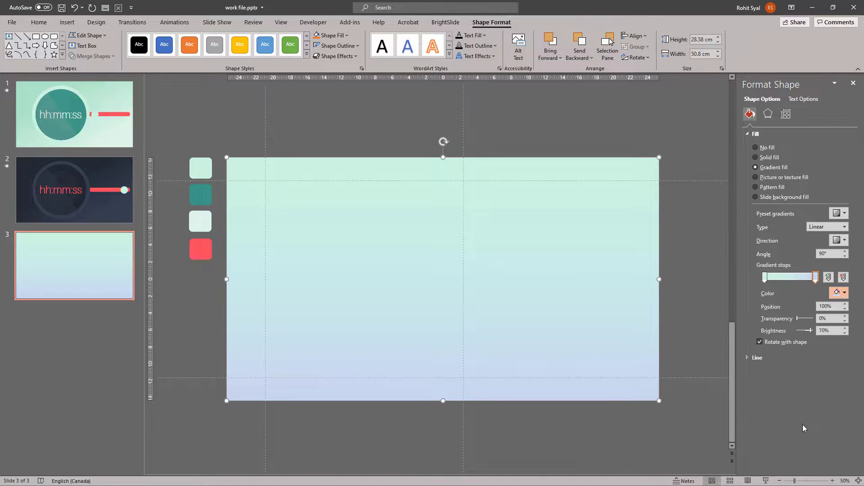
click(205, 222)
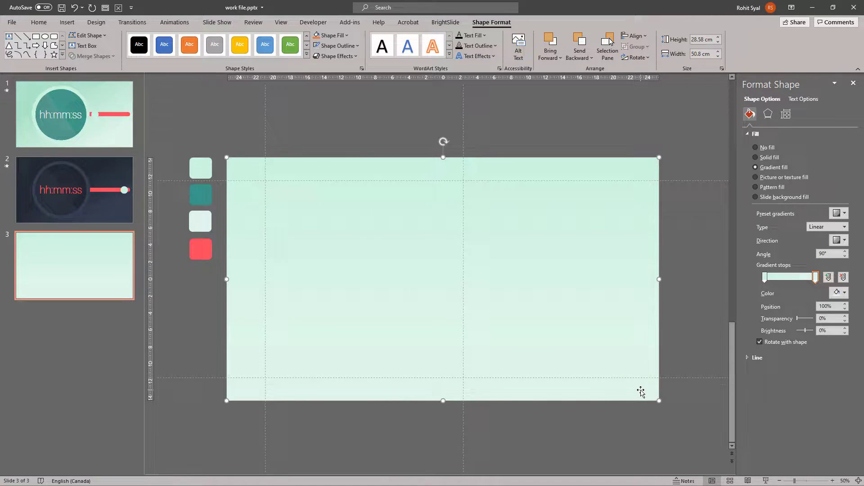
Set the gradient direction to diagonal 45° and move the first stop to 34%
click(840, 241)
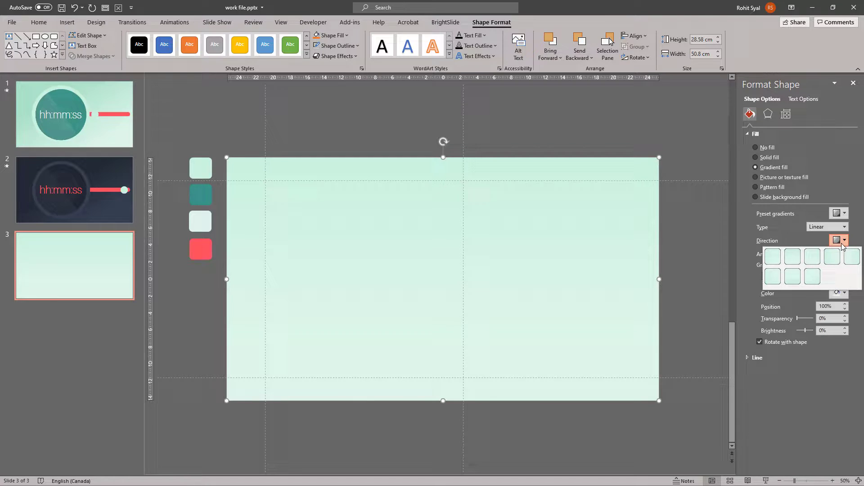
click(812, 280)
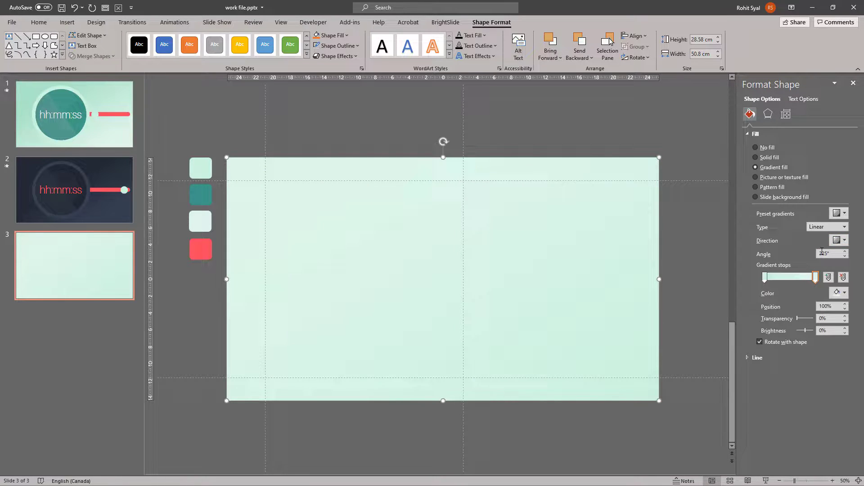
click(840, 241)
click(772, 264)
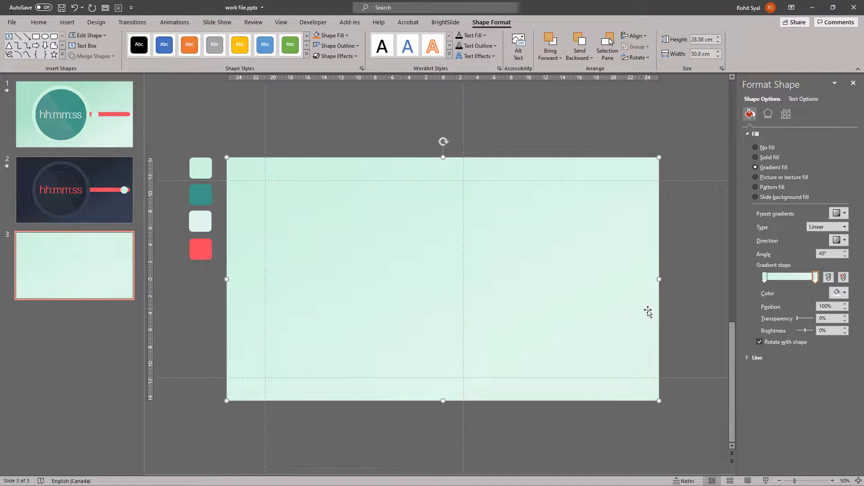
click(771, 277)
drag(773, 281, 783, 282)
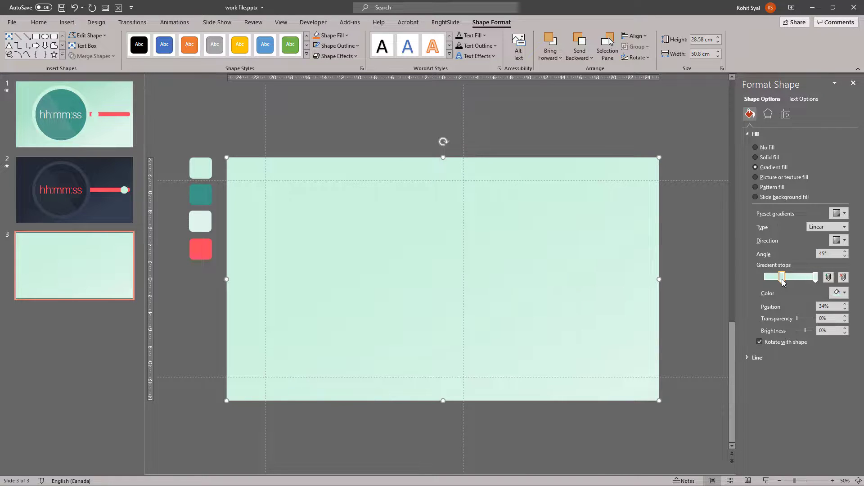
click(688, 278)
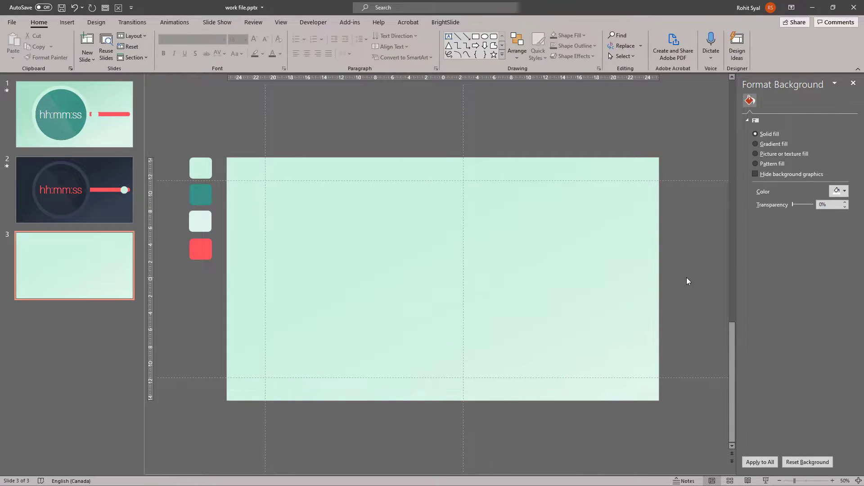
Send the gradient rectangle behind the mint circle
click(329, 215)
right_click(329, 215)
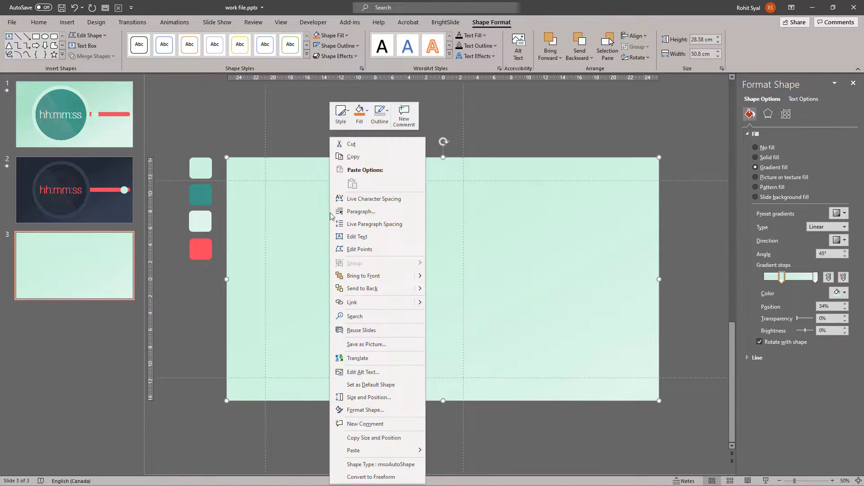
click(377, 289)
click(369, 272)
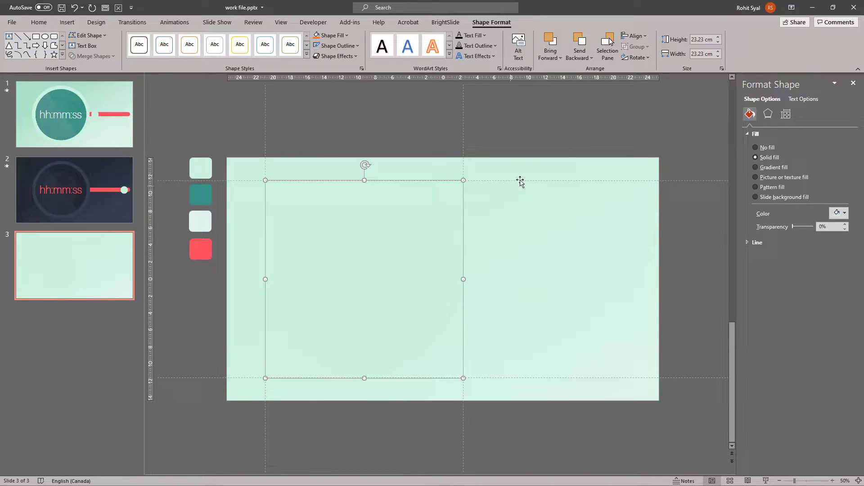
click(532, 99)
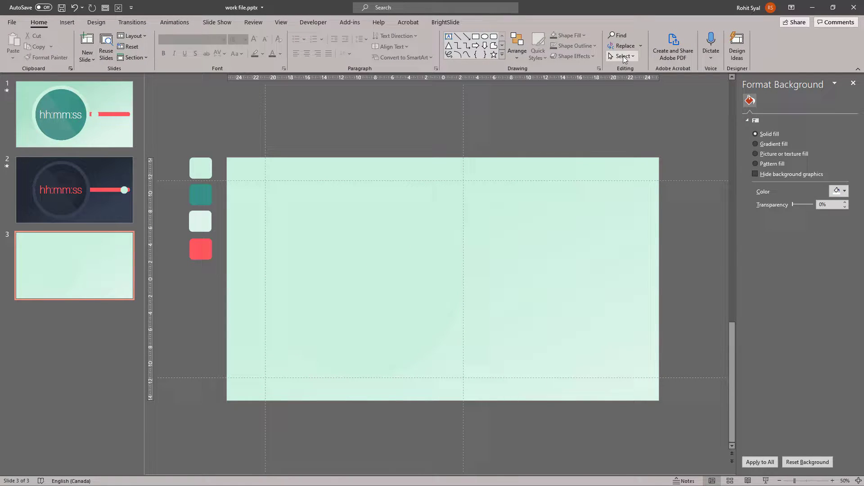
Rename the circle Oval 3 to 'big 1' in the Selection pane
click(623, 55)
click(630, 95)
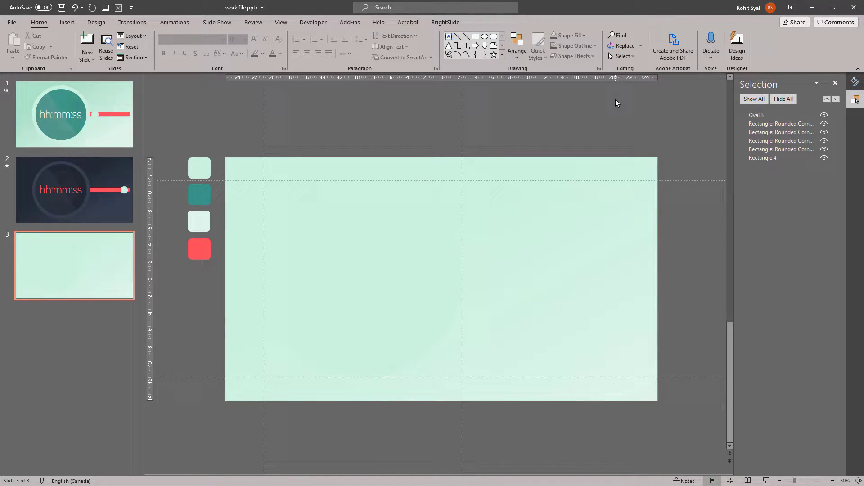
click(372, 251)
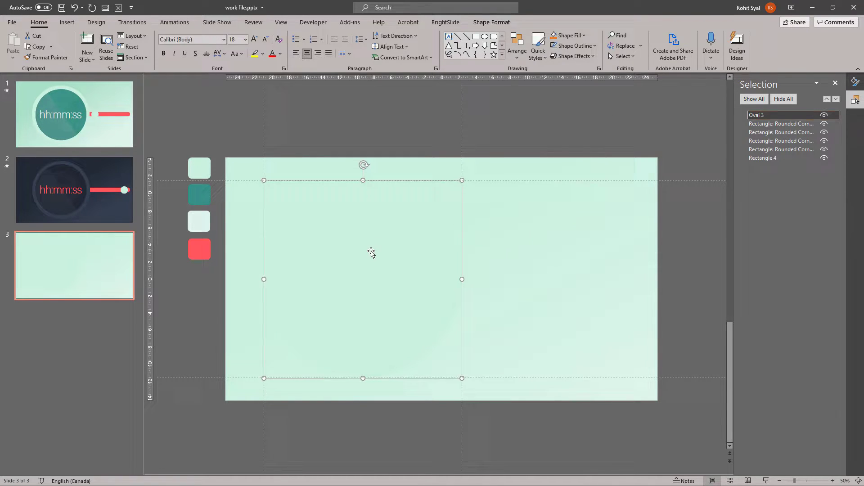
double_click(757, 116)
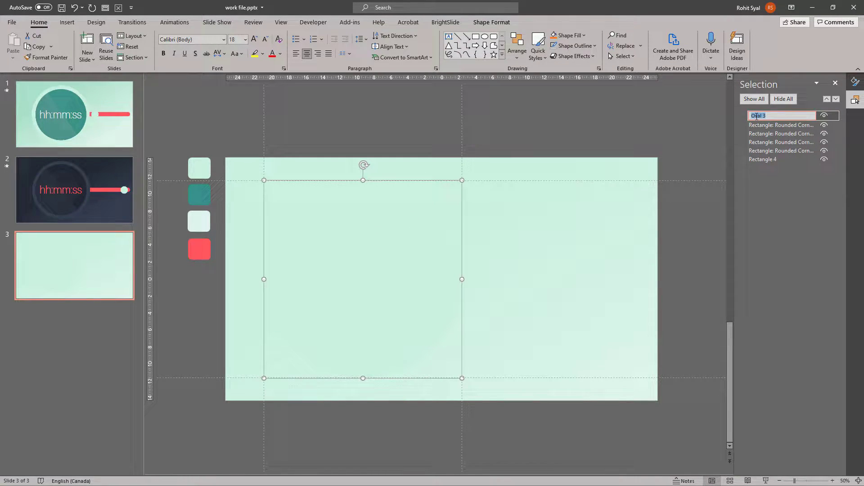
text(big 1)
click(571, 242)
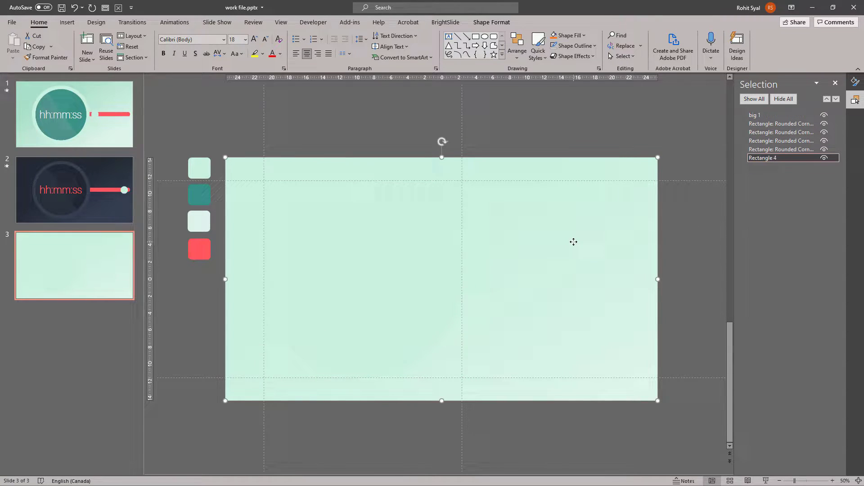
Rename the rectangle 'BG 1' and move it directly below big 1
double_click(760, 158)
text(BG Gr)
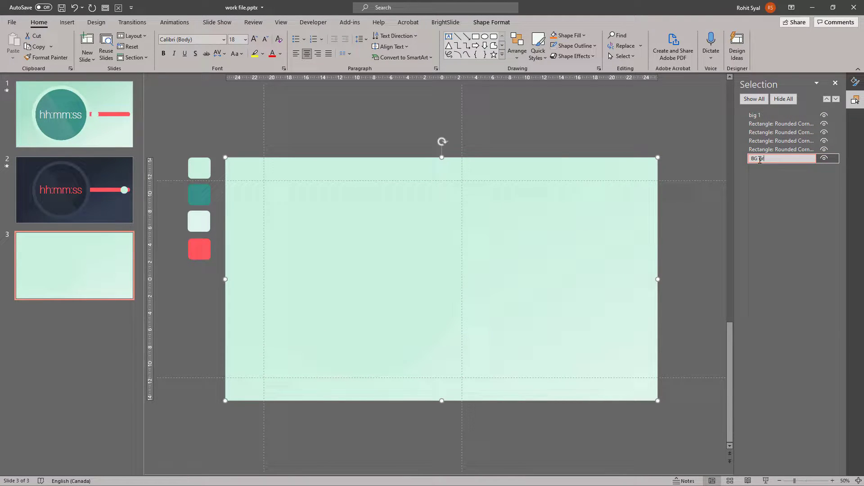
click(705, 192)
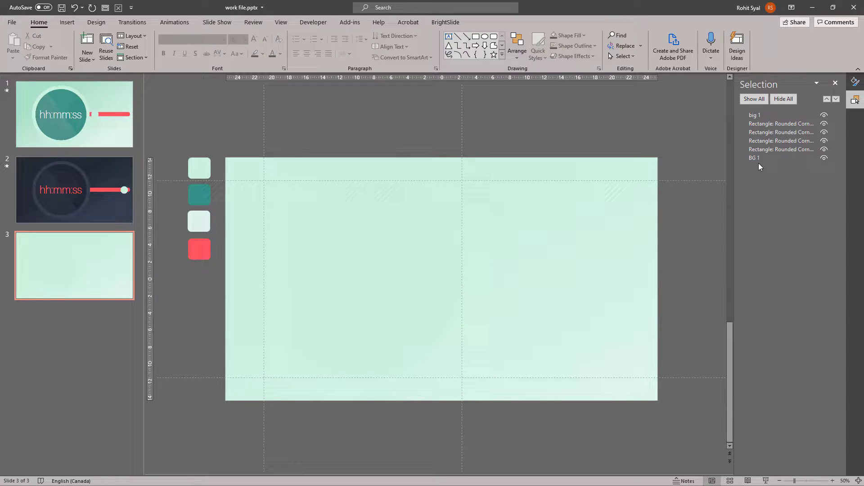
drag(756, 160, 764, 123)
click(701, 157)
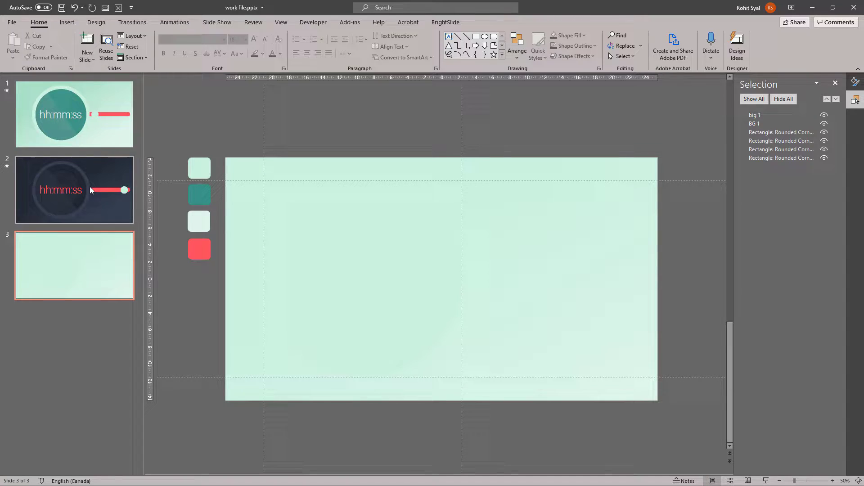
click(333, 253)
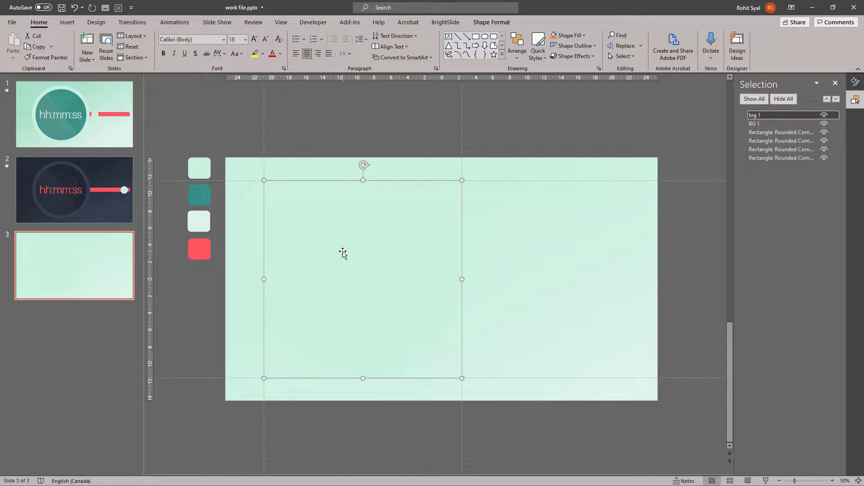
Give big 1 the Offset: Top Left shadow preset
click(855, 82)
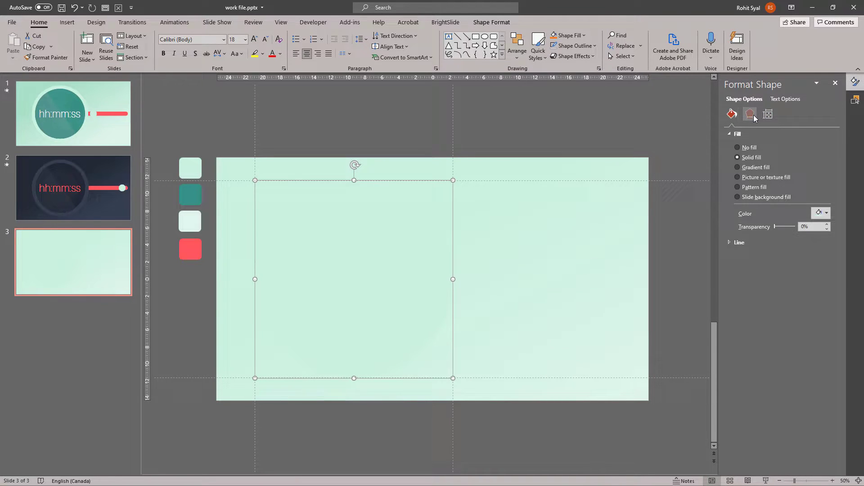
click(754, 117)
click(743, 133)
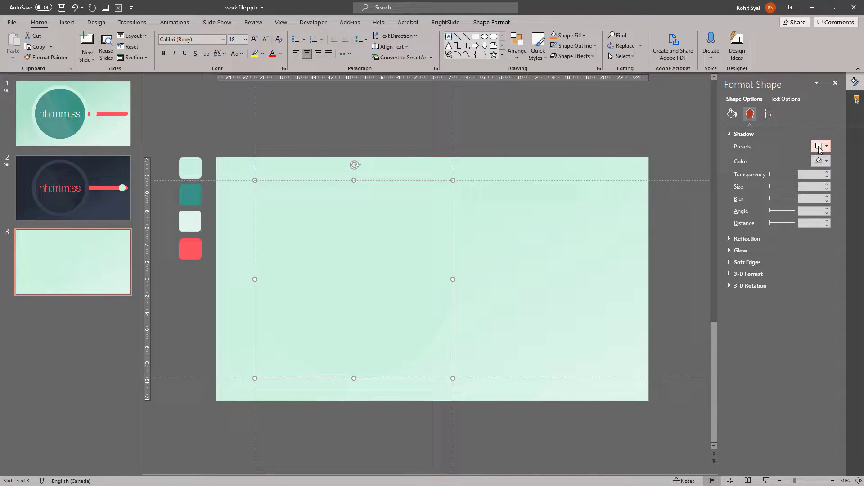
click(819, 147)
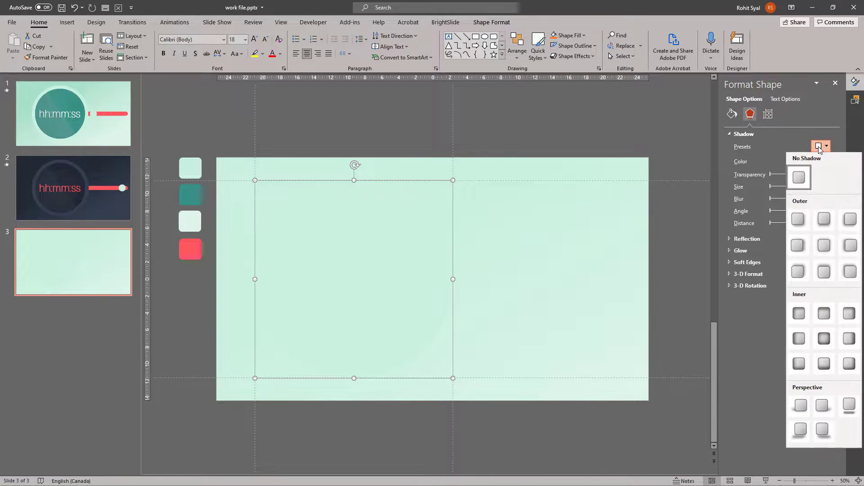
click(847, 272)
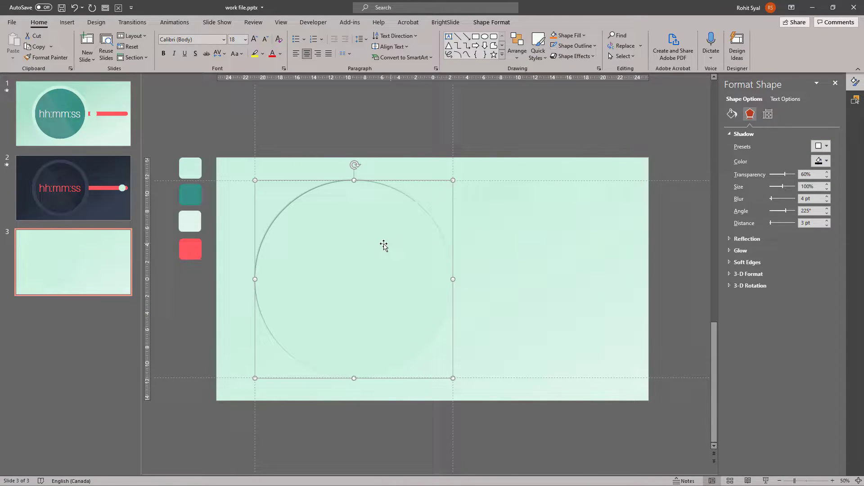
Duplicate the circle and give the copy a white first Outer shadow at 41% transparency
key(ctrl+c)
key(ctrl+v)
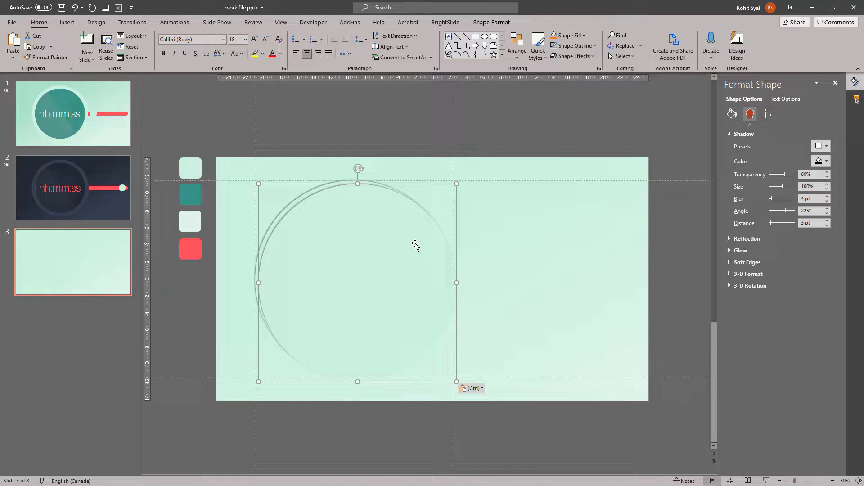
click(827, 147)
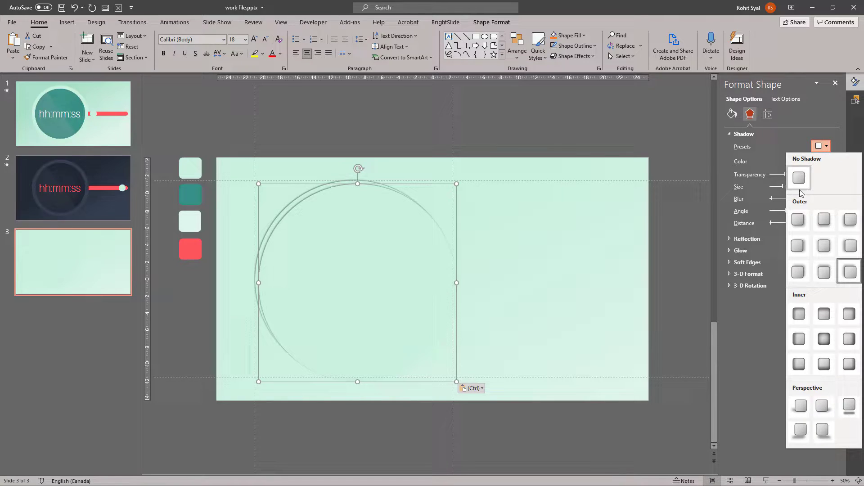
click(799, 222)
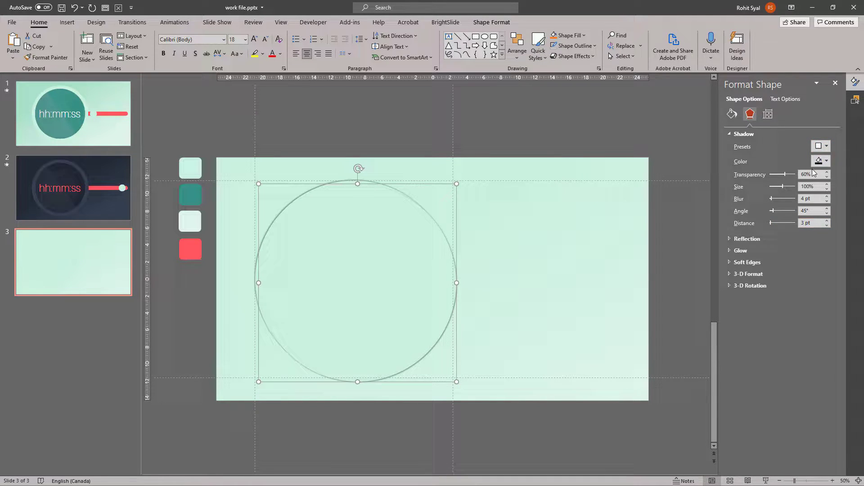
click(827, 161)
click(792, 184)
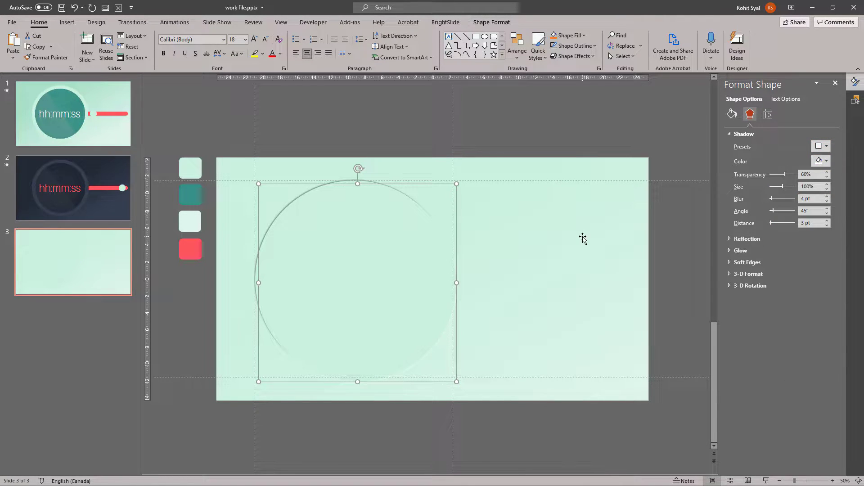
click(827, 177)
Rename the copy 'big 2' and centre-align both circles on each other
key(alt+F10)
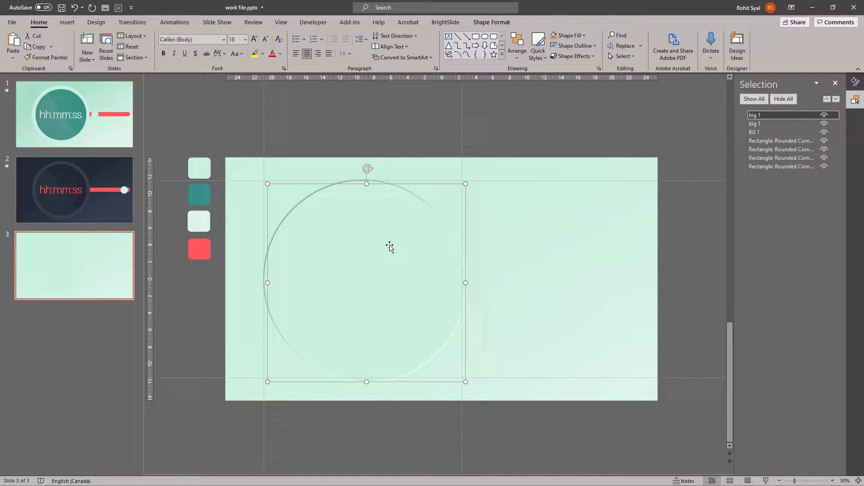
double_click(764, 116)
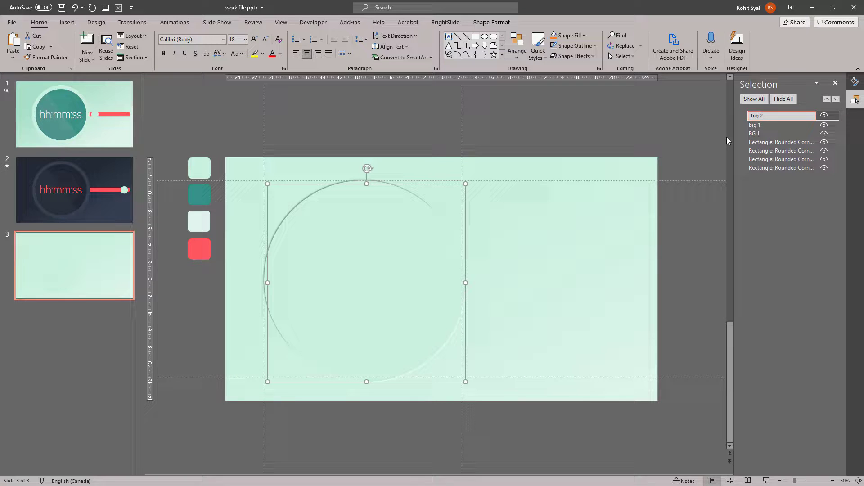
click(665, 223)
drag(223, 128, 523, 409)
click(517, 50)
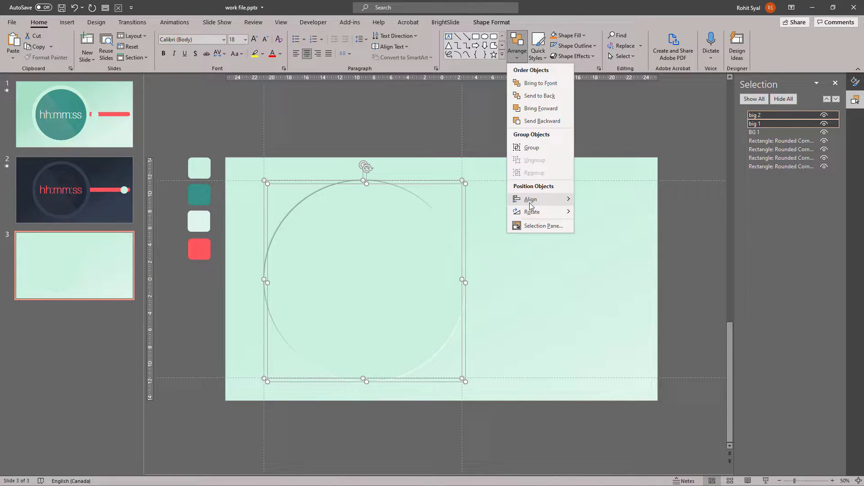
mouse_move(517, 198)
click(601, 215)
click(518, 50)
click(613, 213)
Group the two circles as Group 5 and nudge the group up and left
drag(228, 136, 504, 410)
key(ctrl+g)
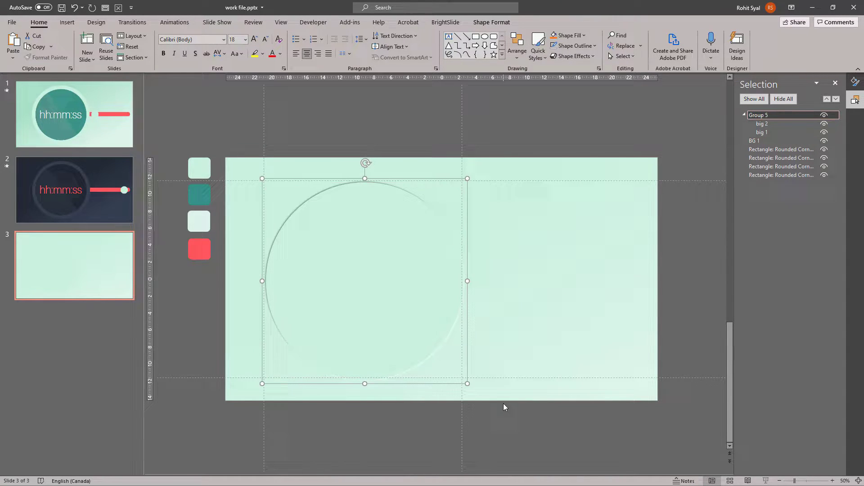
key(ctrl+Up)
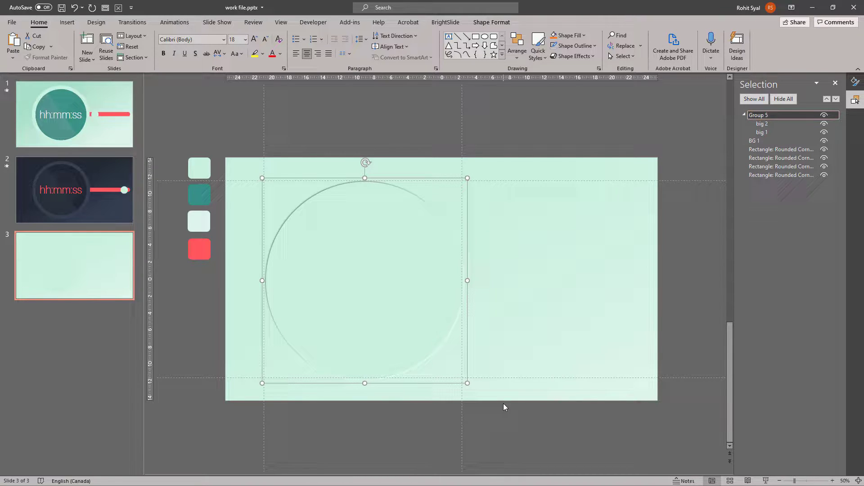
key(ctrl+Left)
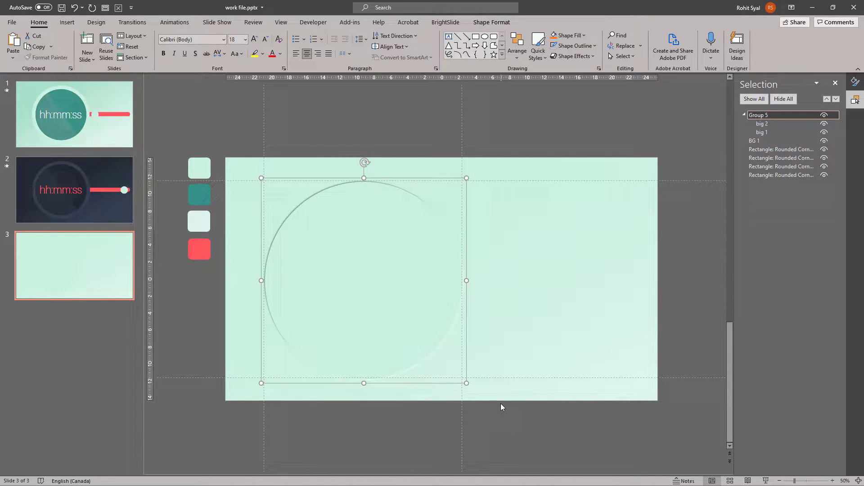
key(ctrl+Left)
drag(462, 417, 463, 417)
Paste a smaller copy of the circle group centred inside the first ring
key(ctrl+v)
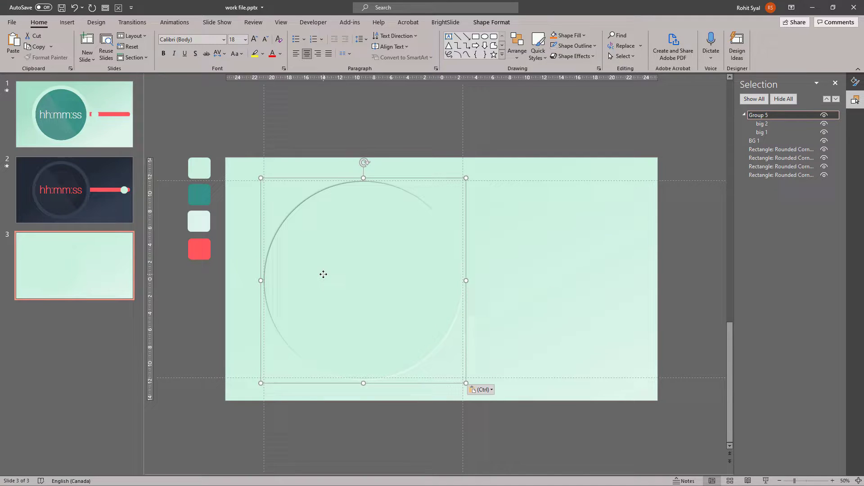
key(Escape)
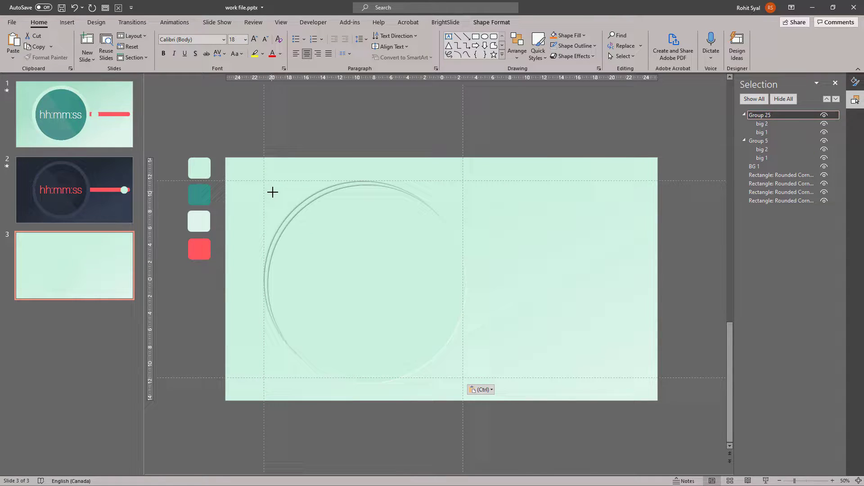
click(278, 196)
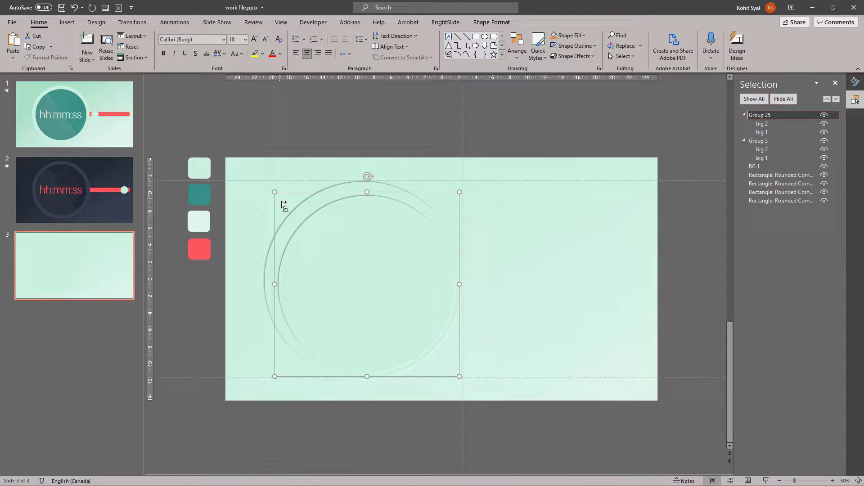
drag(351, 280, 349, 274)
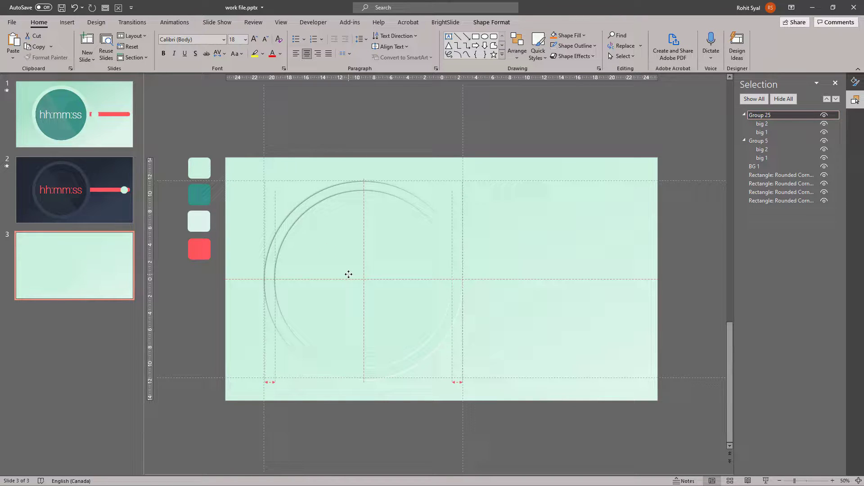
click(346, 125)
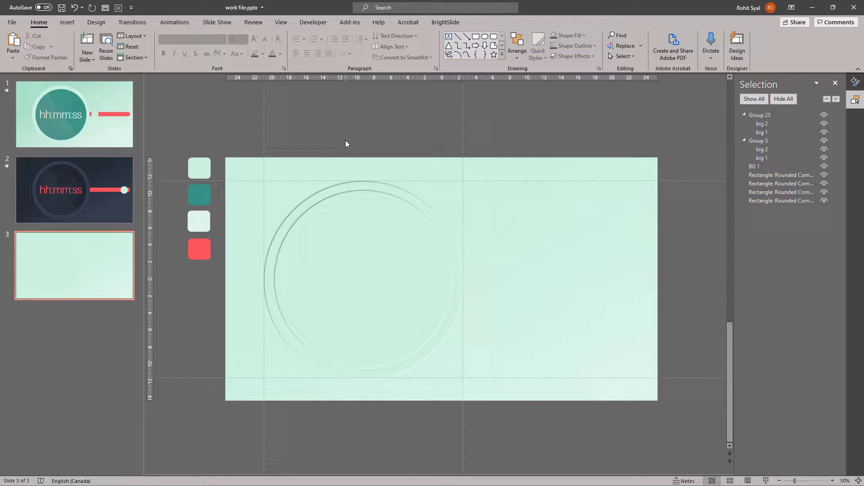
Rename the copy's circles 'small 2' and 'small 1' in the Selection pane
click(361, 245)
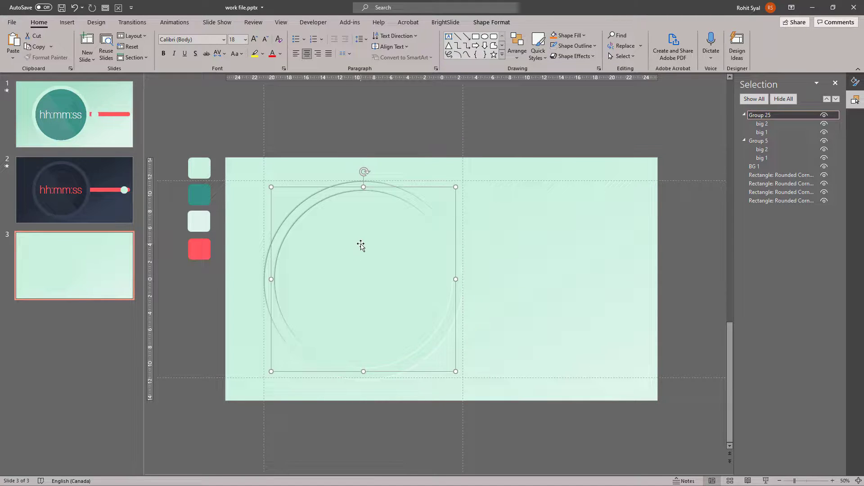
click(762, 126)
click(767, 127)
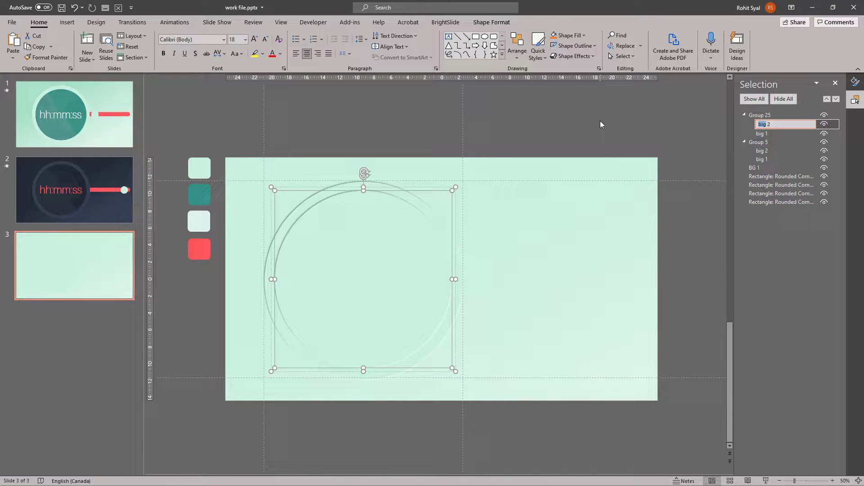
text(small)
click(762, 133)
click(762, 134)
text(small)
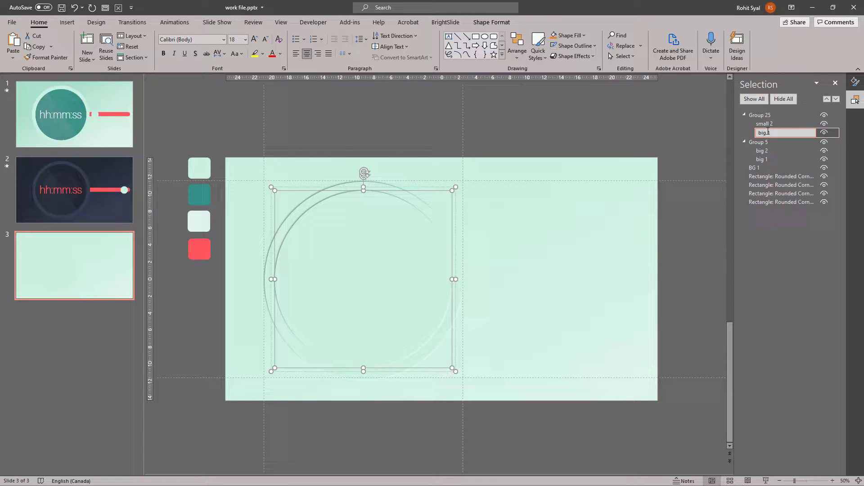
text( 1)
click(681, 220)
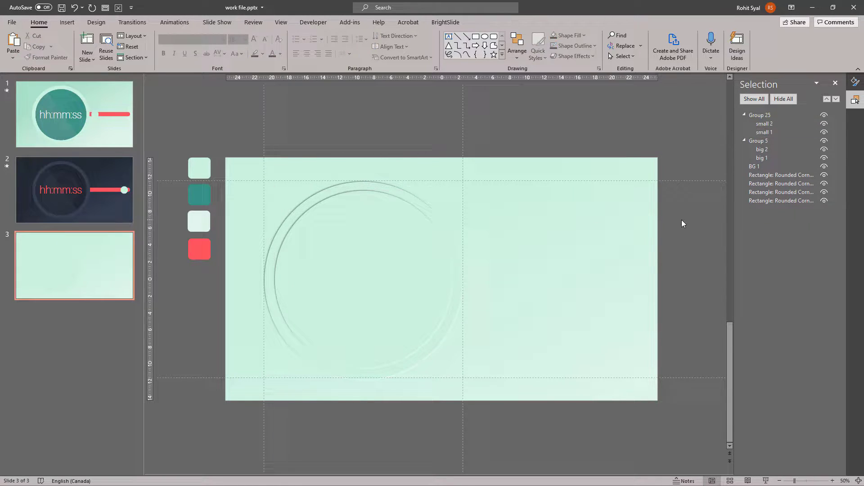
click(363, 265)
Place a shadowless copy of the small 2 ring on the slide's right half
click(363, 264)
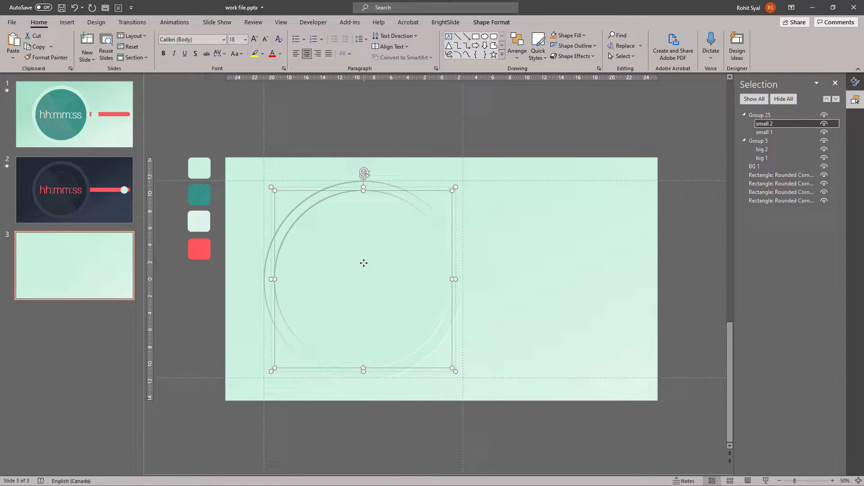
key(ctrl+c)
key(ctrl+v)
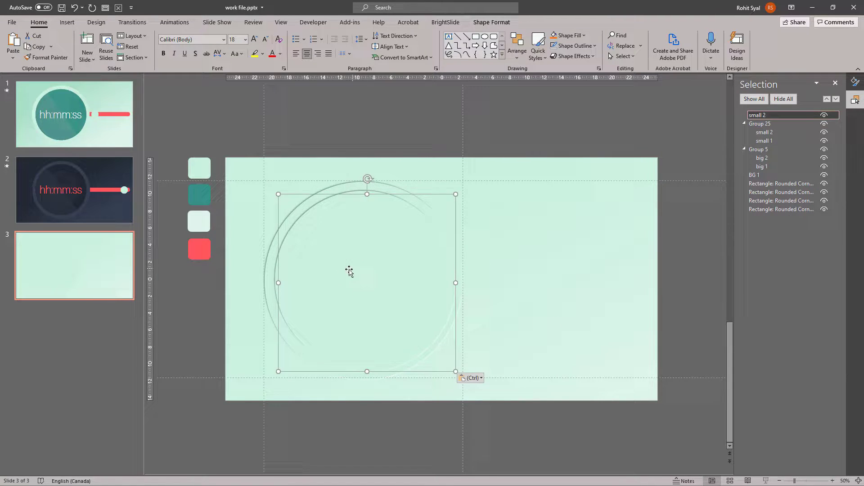
drag(349, 272, 540, 264)
click(855, 82)
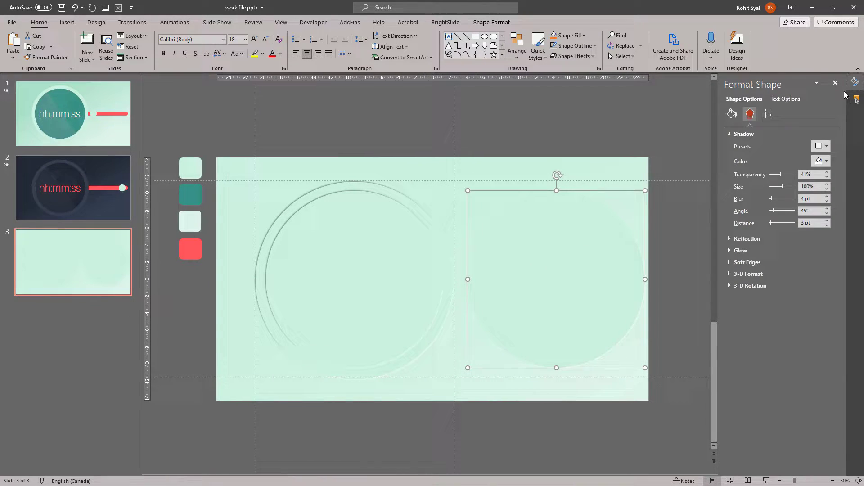
click(821, 147)
click(795, 180)
click(732, 114)
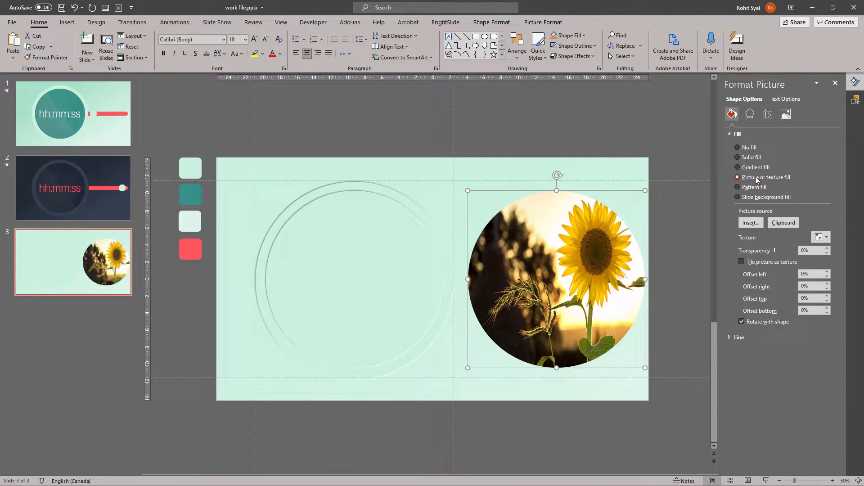
Crop the sunflower photo to enlarge and reposition it inside its circle
click(543, 23)
click(768, 43)
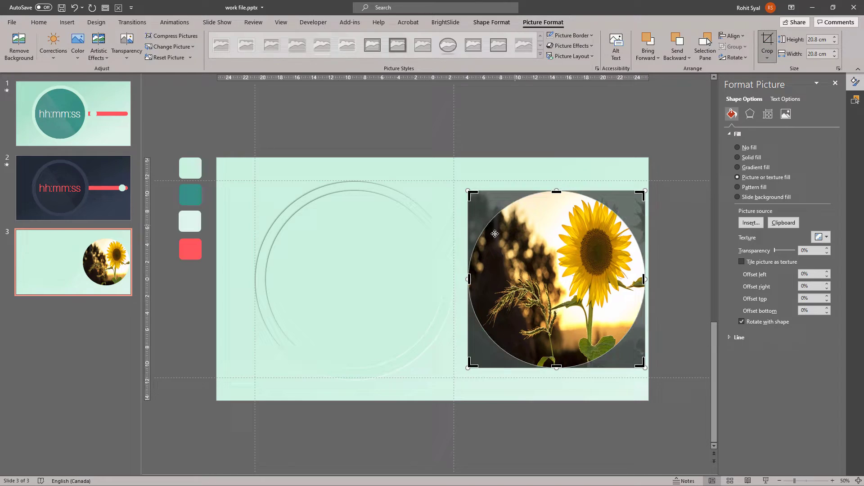
drag(465, 280, 433, 280)
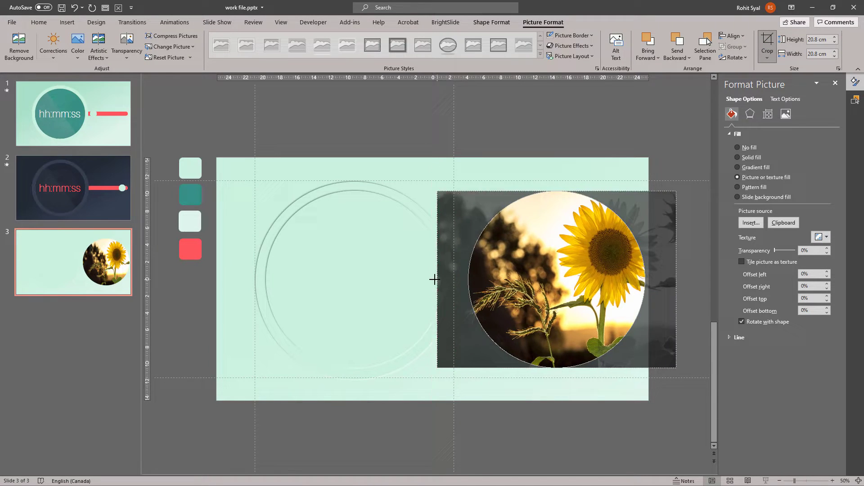
click(517, 161)
Give the sunflower picture an Inner shadow with 9 pt distance
click(526, 261)
double_click(526, 261)
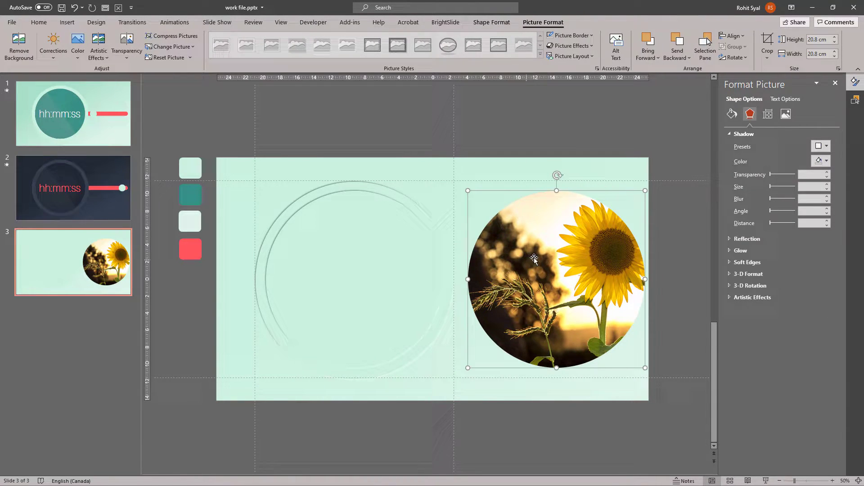
click(822, 148)
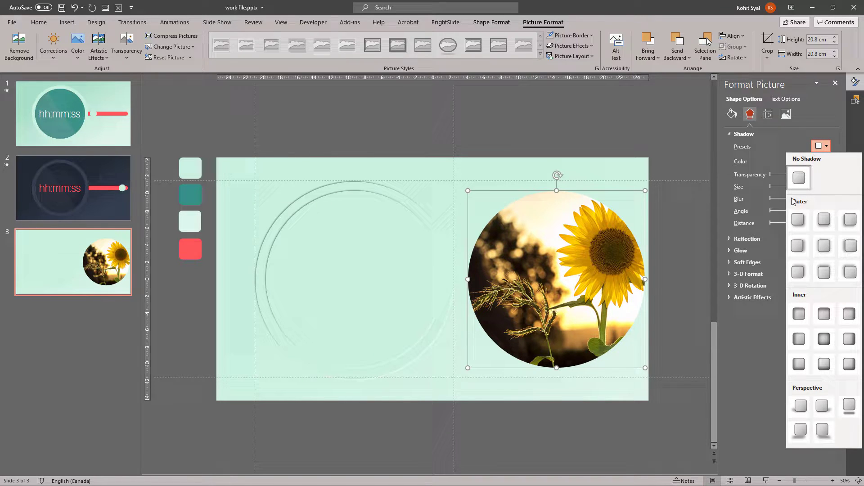
click(795, 313)
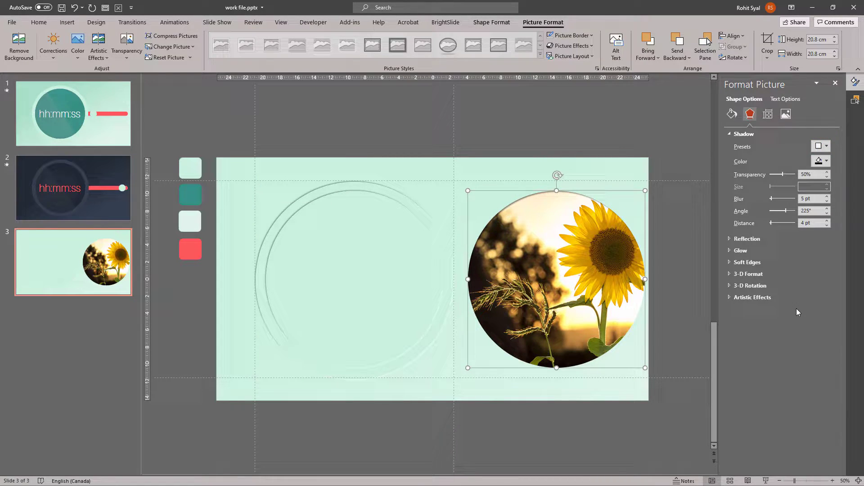
click(827, 221)
click(828, 221)
click(828, 221)
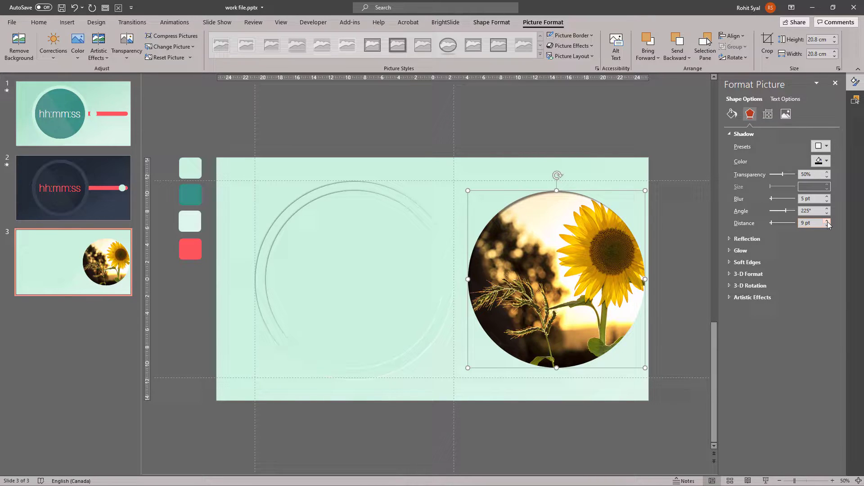
click(699, 244)
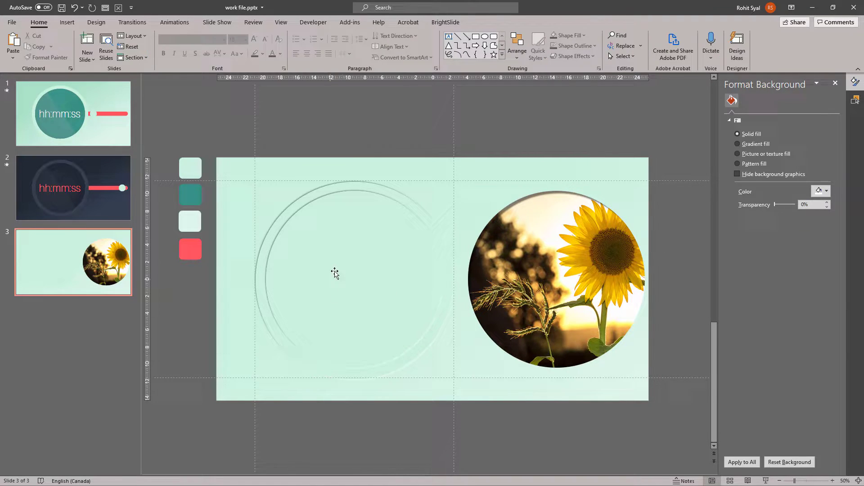
Paste a copy of the left circle over the sunflower photo's lower part
click(344, 256)
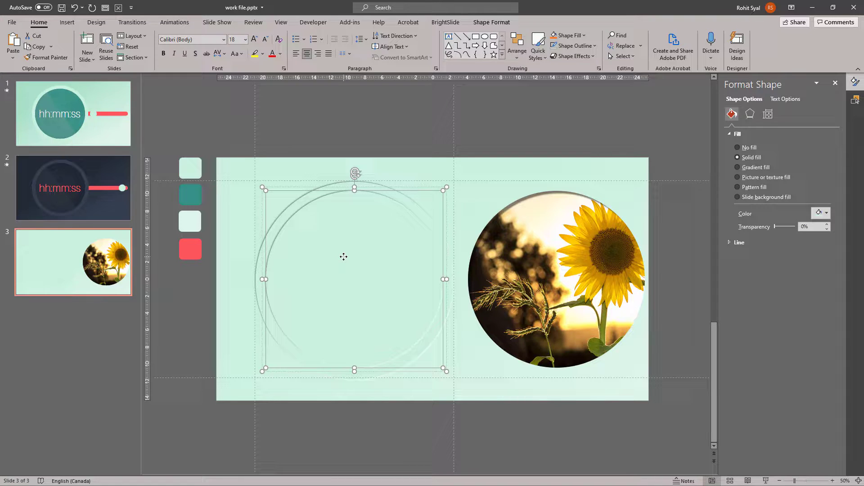
key(ctrl+v)
drag(342, 247, 540, 359)
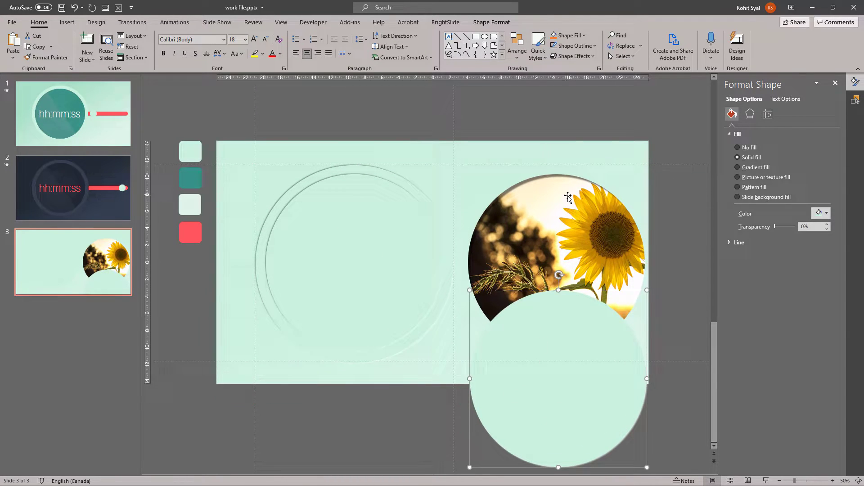
Rename the photo 'picture' and the circle copy 'overlay' in the Selection pane
click(567, 197)
click(857, 100)
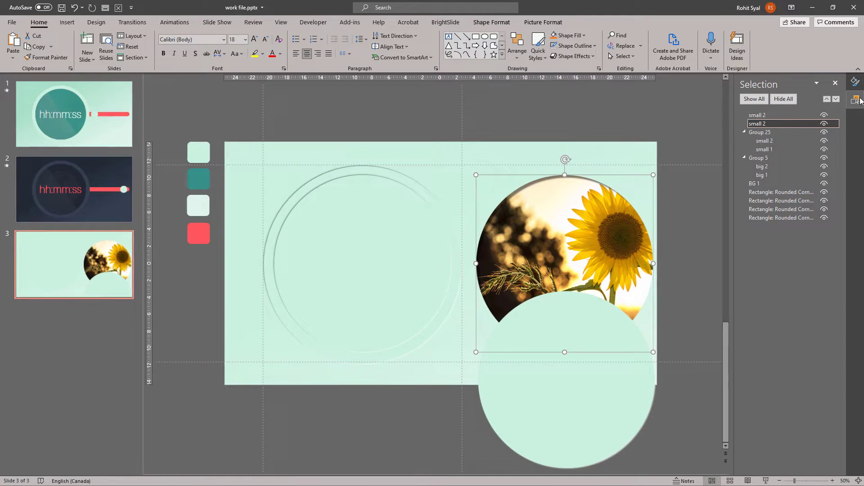
double_click(776, 123)
text(p)
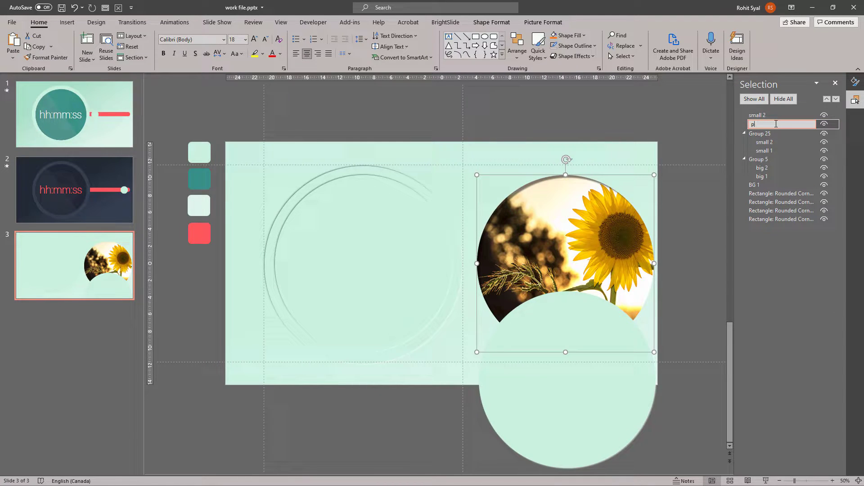
text(icture)
double_click(760, 115)
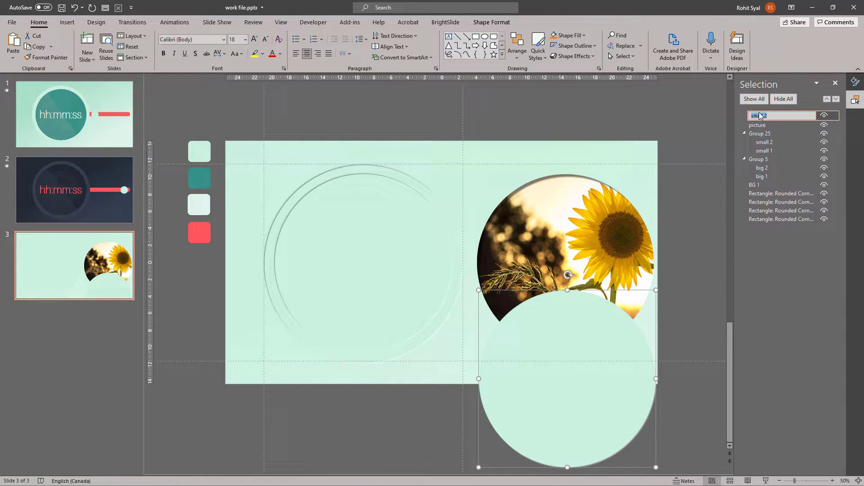
text(overlay)
click(565, 334)
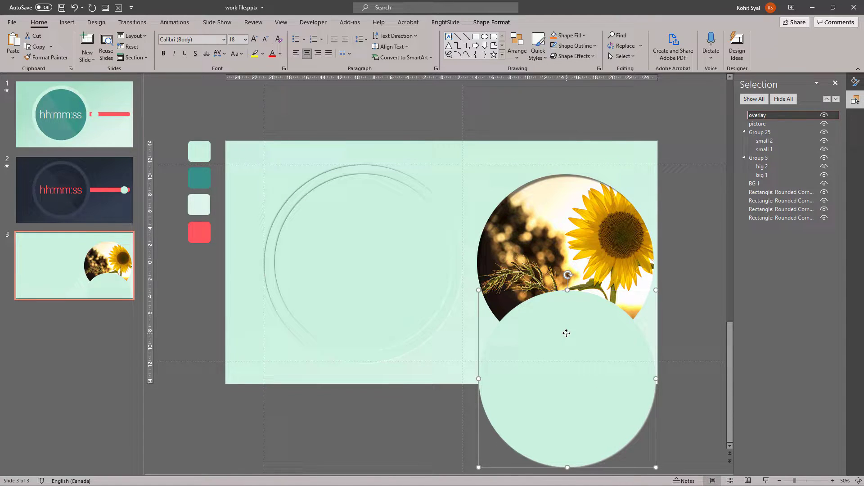
click(855, 81)
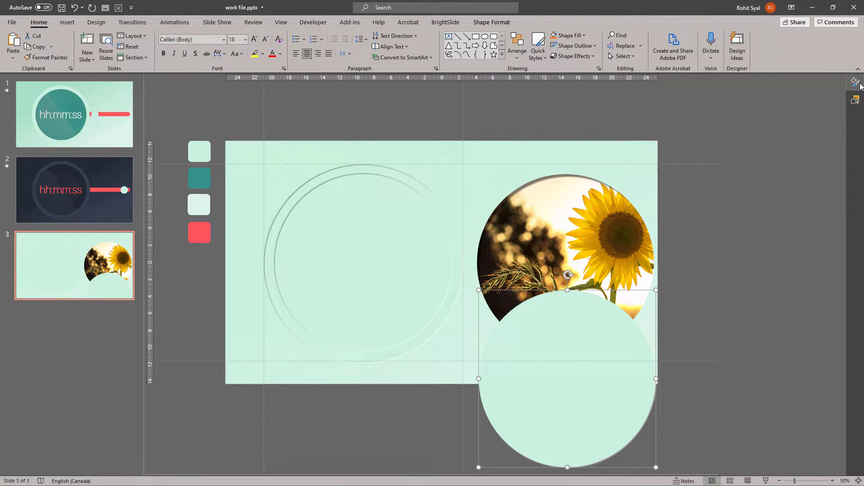
Set the overlay circle's shadow to No Shadow and eyedropper the teal swatch as its fill
click(755, 116)
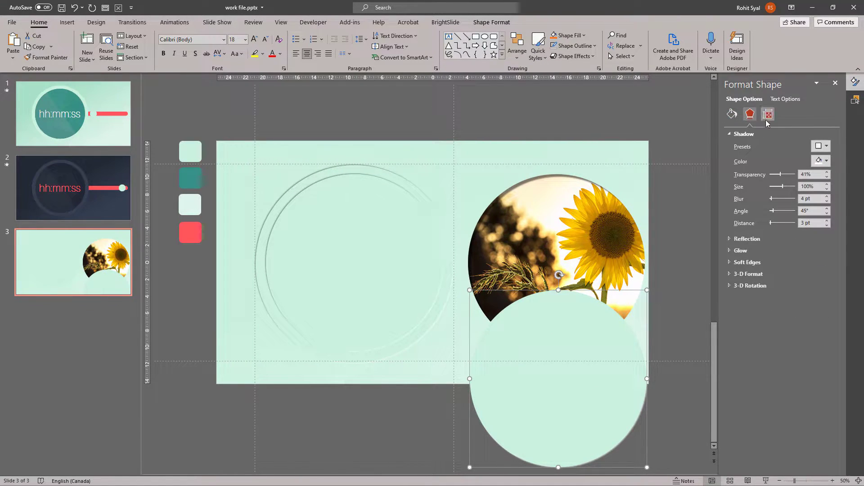
click(821, 146)
click(802, 184)
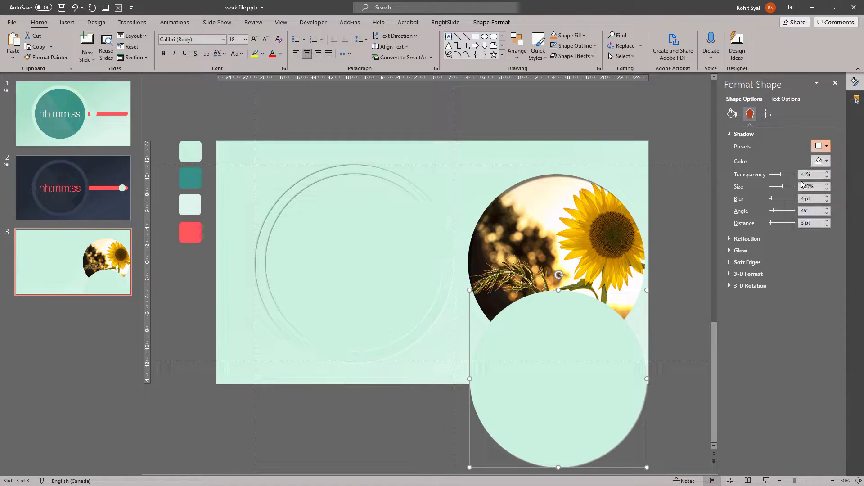
click(732, 116)
click(823, 214)
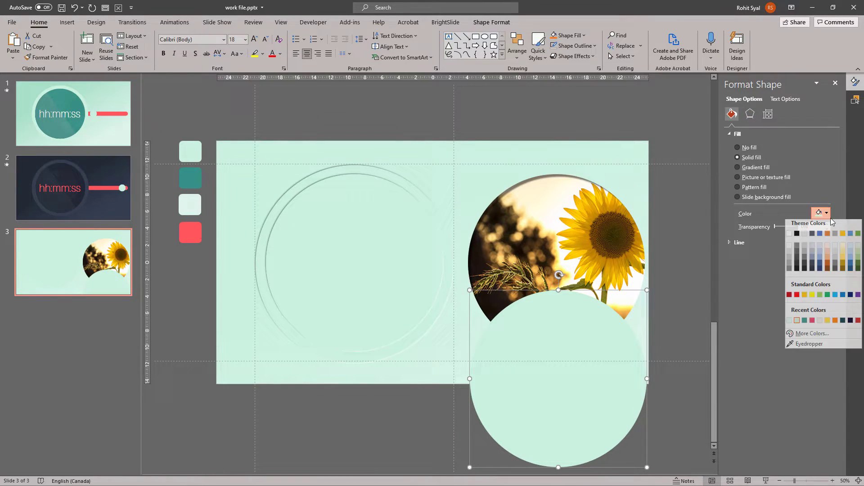
click(808, 347)
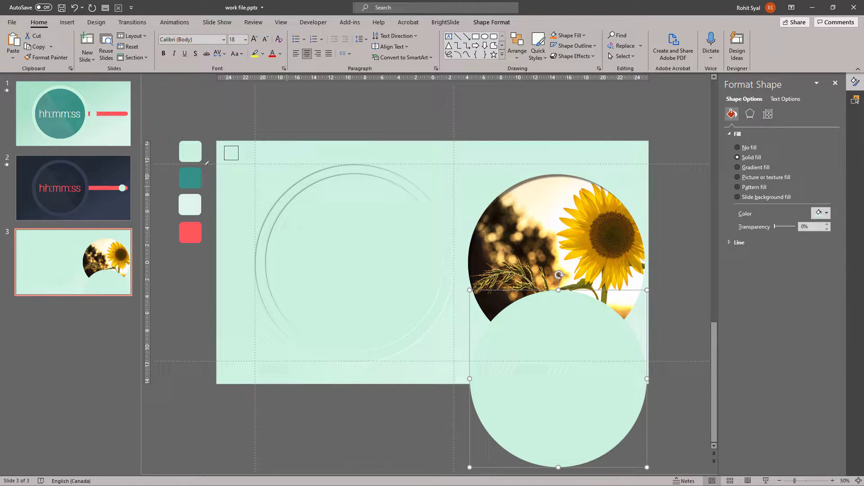
click(196, 177)
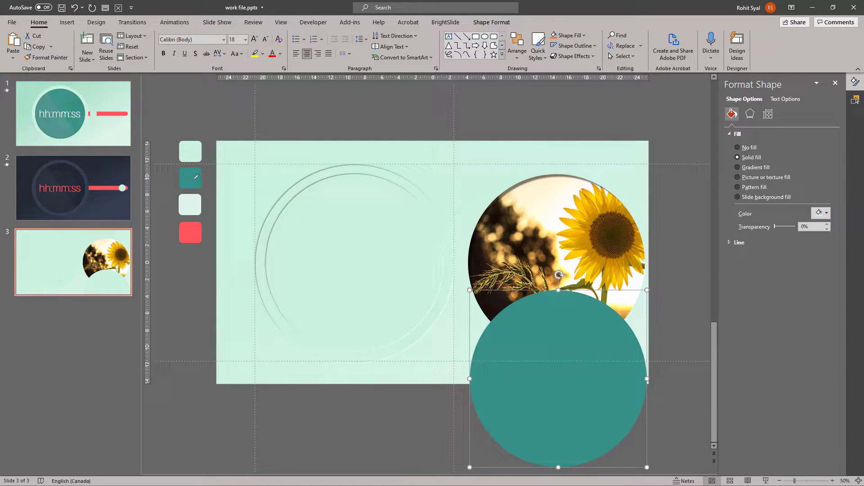
Compare with slide 1, then move the teal circle on slide 3 exactly over the sunflower photo
key(Escape)
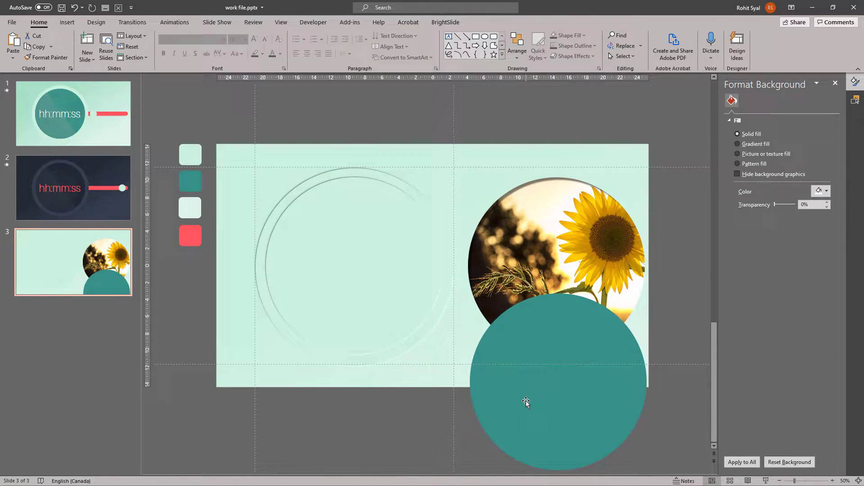
click(70, 129)
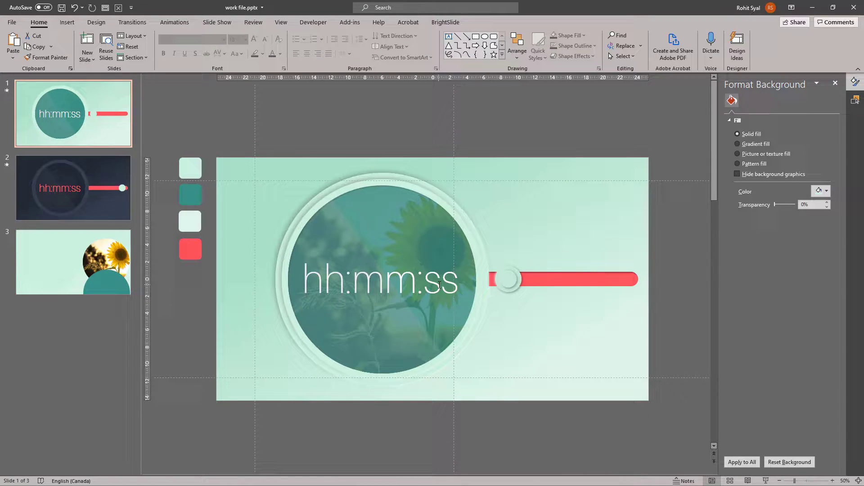
click(74, 262)
drag(554, 406, 554, 304)
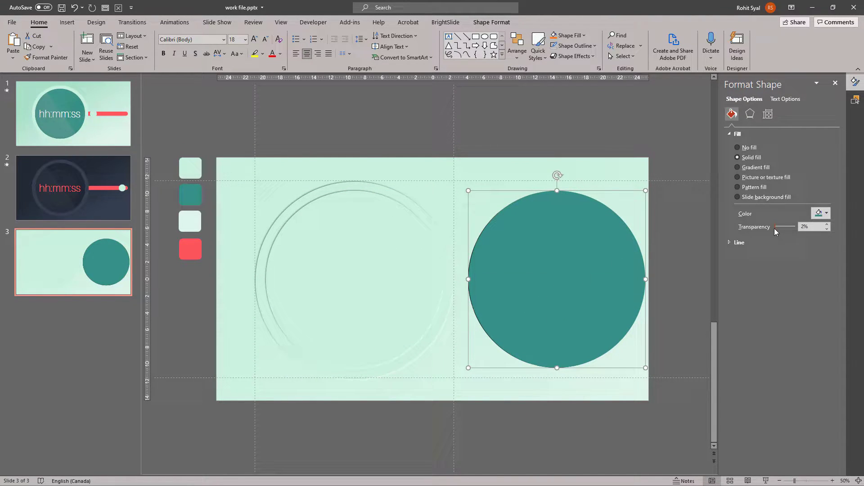
Make the teal overlay 34% transparent and align it with the sunflower photo
drag(775, 228, 784, 233)
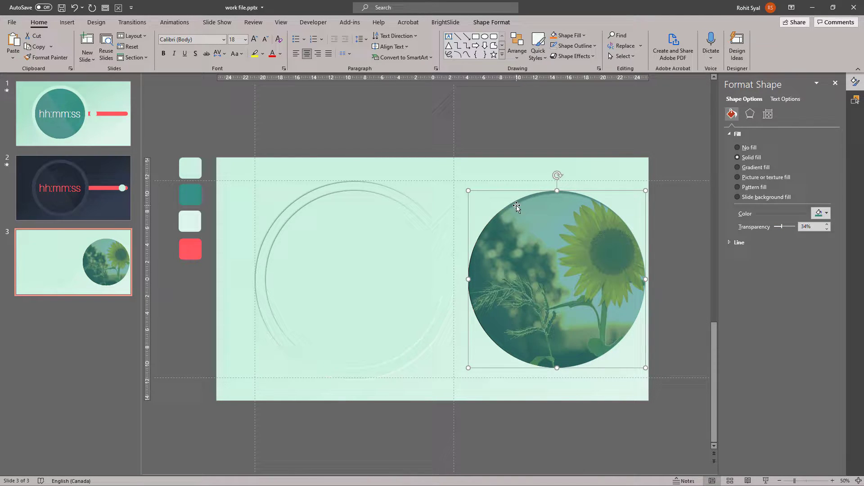
click(680, 242)
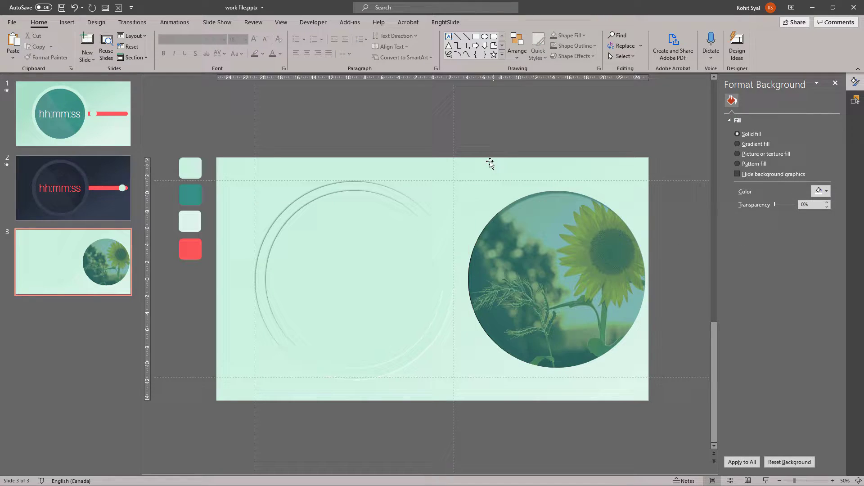
drag(432, 143, 685, 396)
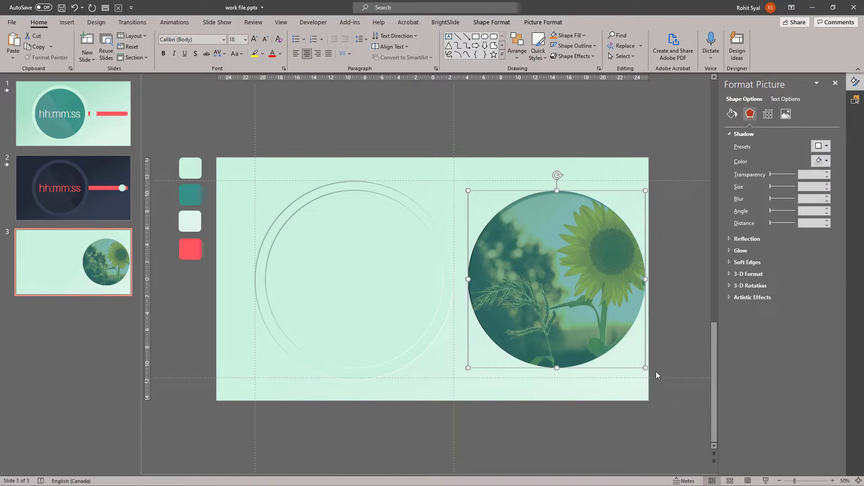
click(517, 47)
click(525, 61)
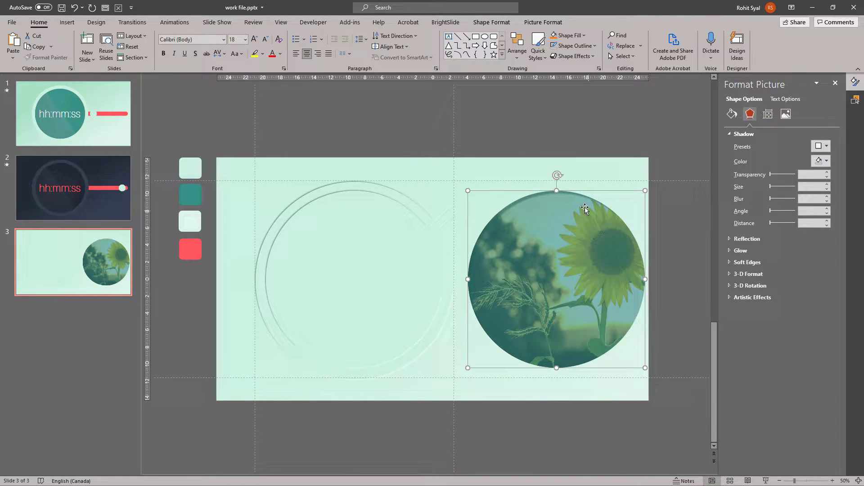
click(524, 61)
mouse_move(540, 198)
click(604, 250)
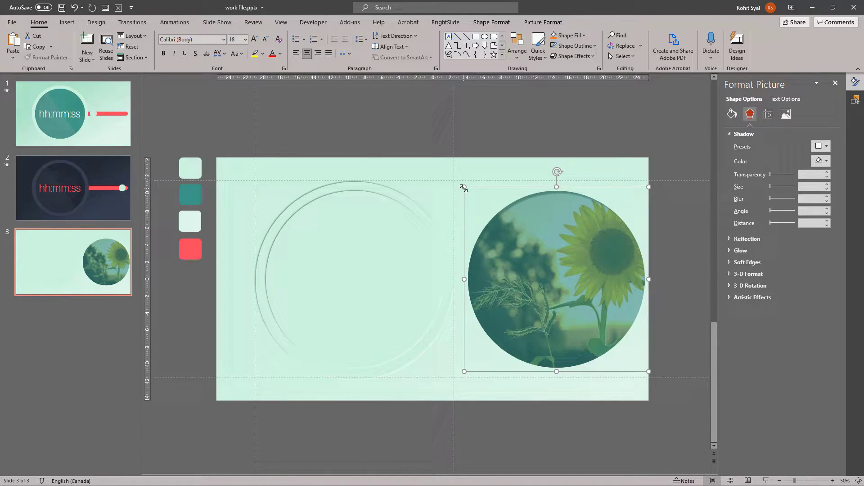
key(Escape)
Move the tinted sunflower circle into the left circle outline
click(480, 200)
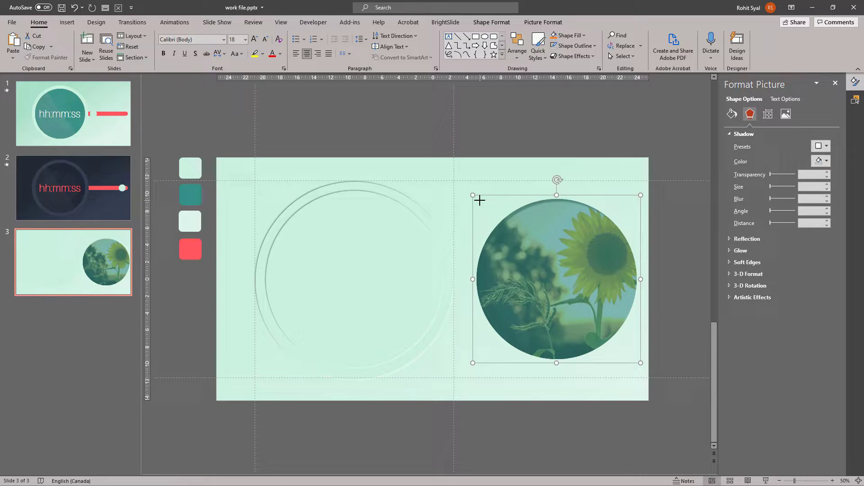
drag(560, 278, 357, 277)
click(534, 249)
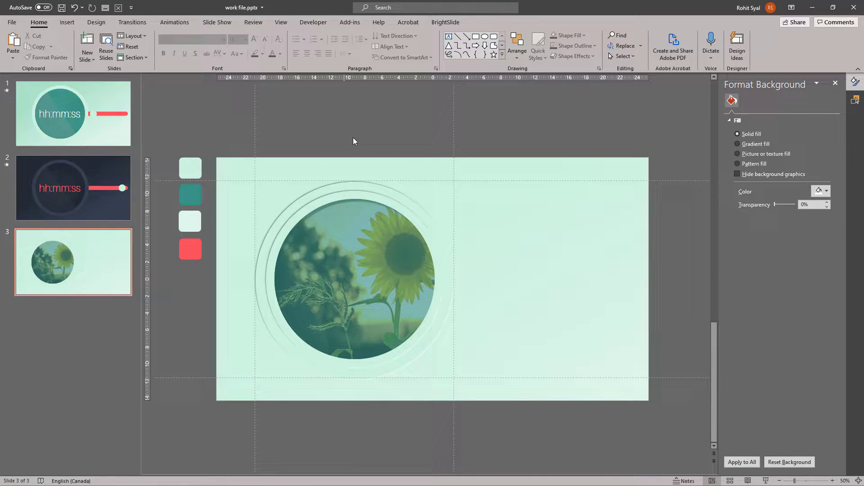
Add a 'hh:mm:ss' text box in Aileron Thin and enlarge its font size
click(449, 37)
click(526, 131)
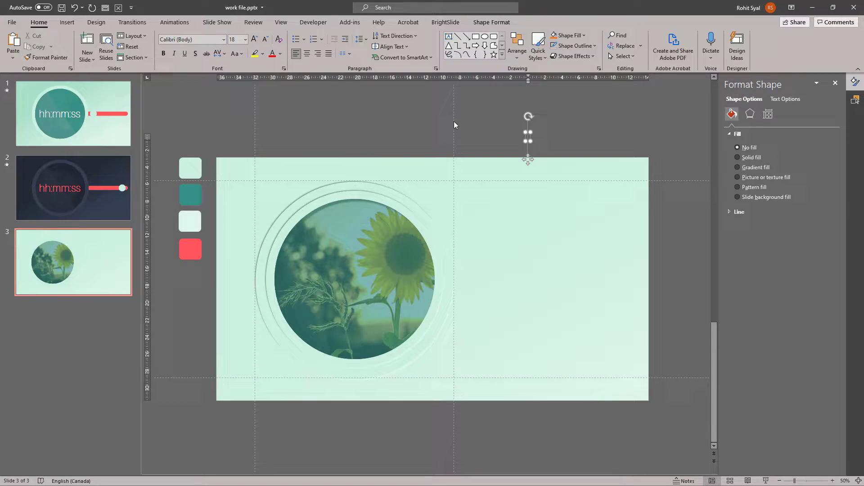
text(Hh:mm:ss)
key(Escape)
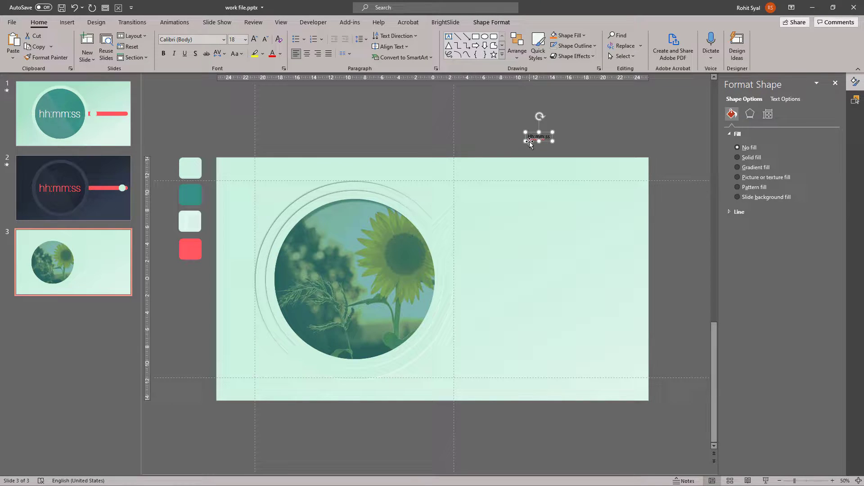
click(223, 39)
click(217, 268)
click(255, 40)
click(255, 39)
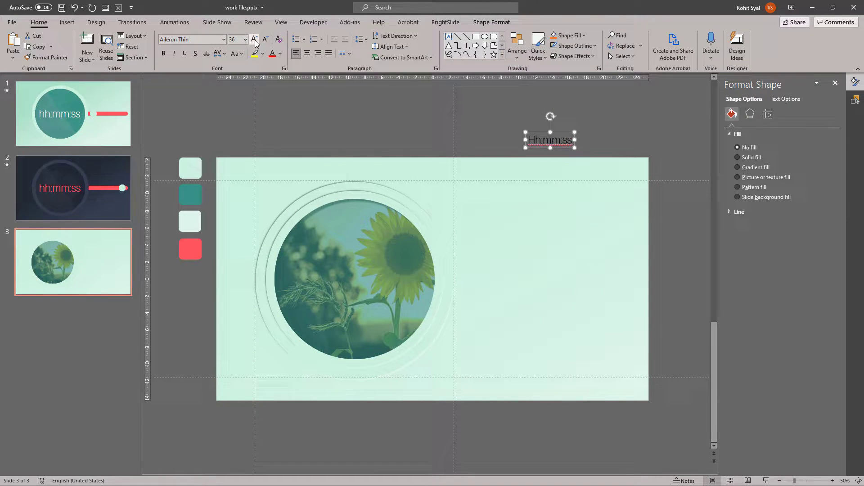
click(254, 40)
click(255, 39)
click(254, 40)
click(254, 39)
click(255, 40)
click(255, 40)
click(254, 40)
click(255, 40)
click(254, 39)
click(254, 39)
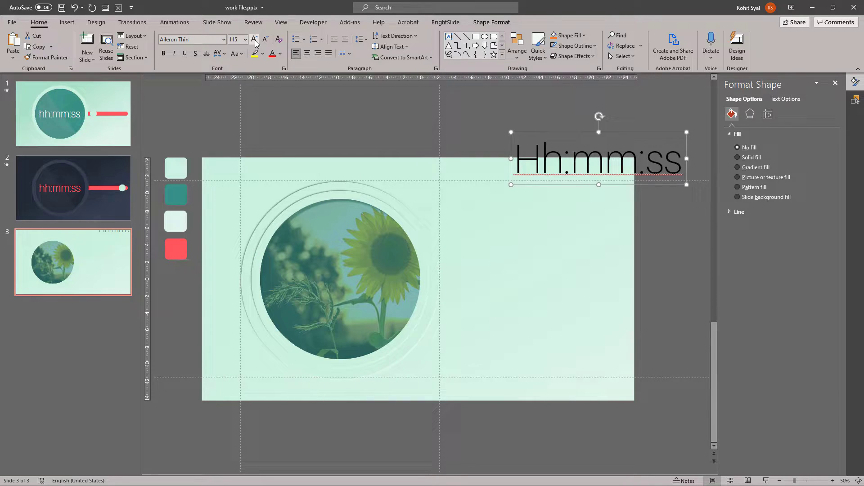
click(255, 39)
click(254, 39)
click(254, 39)
Undo the auto-capitalized H so it reads hh:mm:ss, and move it onto the circle
drag(570, 193, 490, 296)
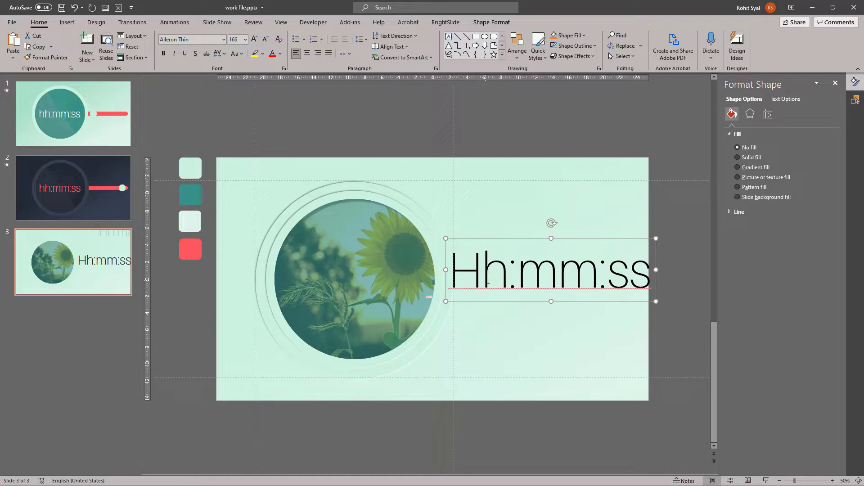
click(476, 280)
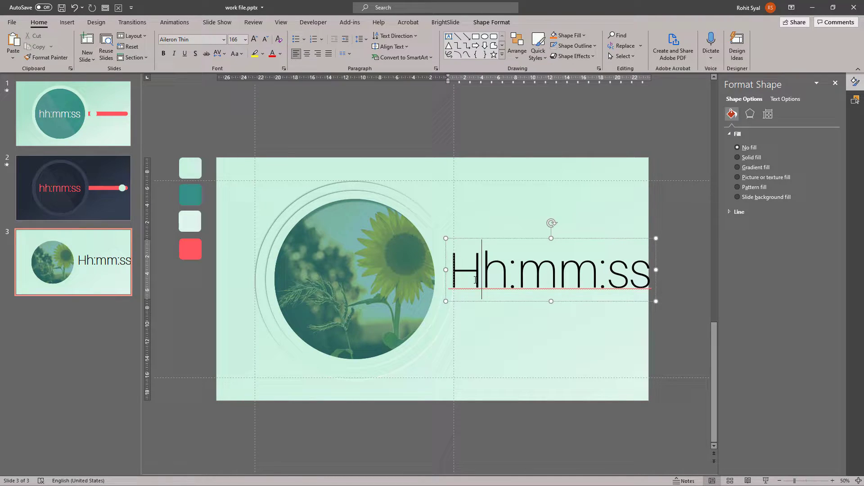
shift+click(461, 280)
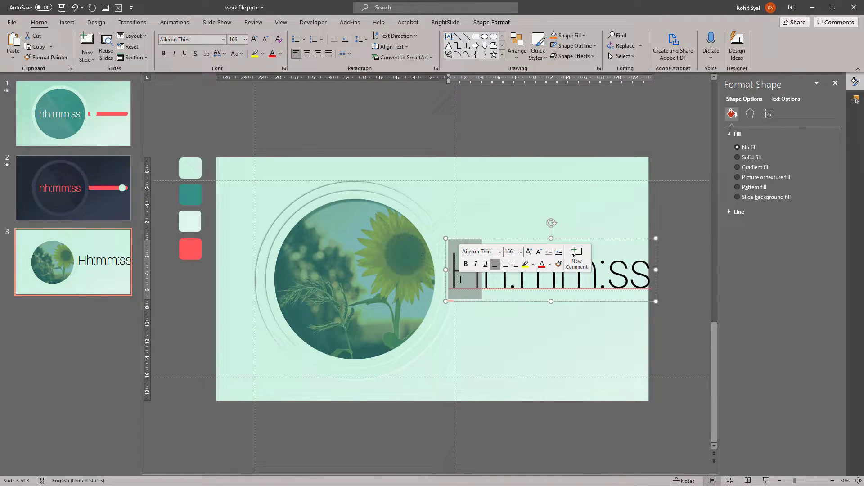
click(456, 304)
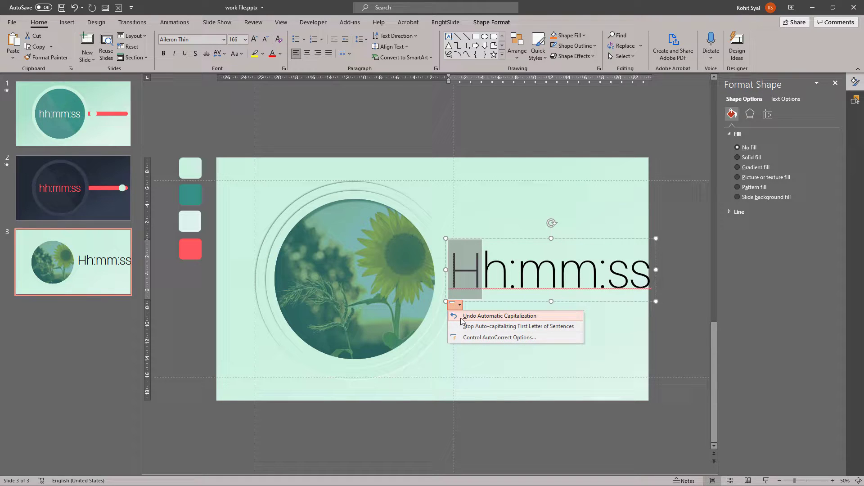
click(461, 320)
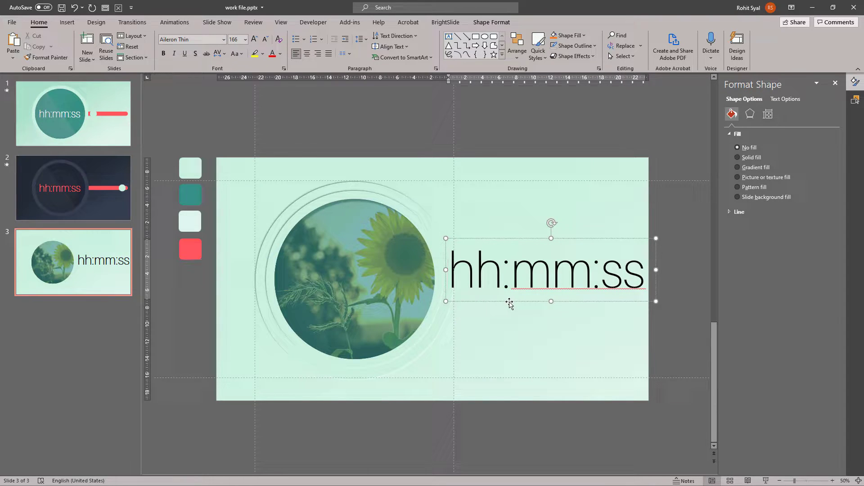
drag(509, 303, 347, 304)
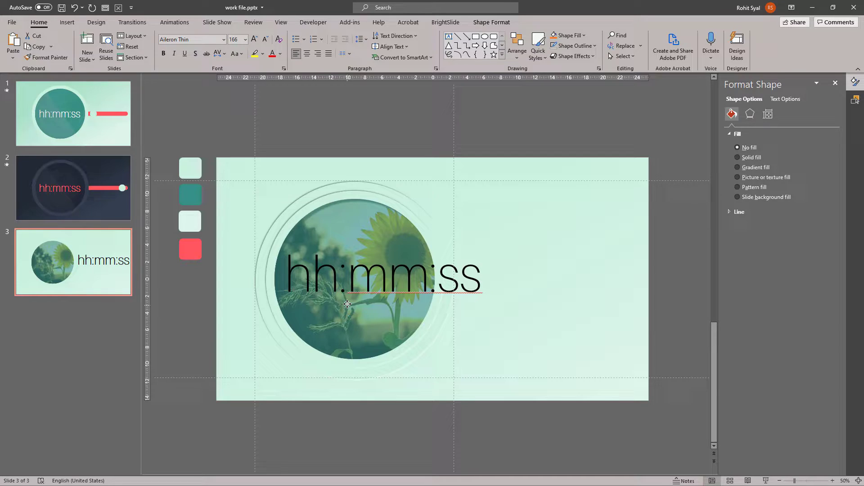
Make the time text white at 115 pt, centre it over the circle, and show the Selection Pane
click(280, 53)
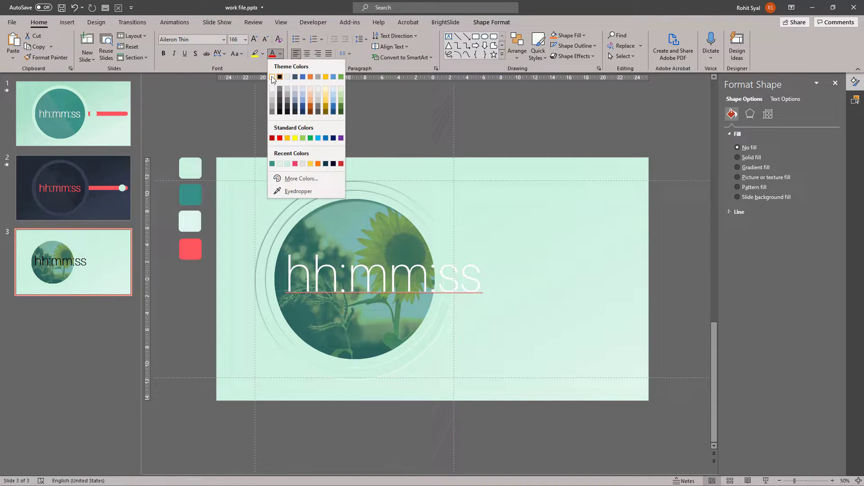
click(271, 78)
click(266, 39)
click(266, 40)
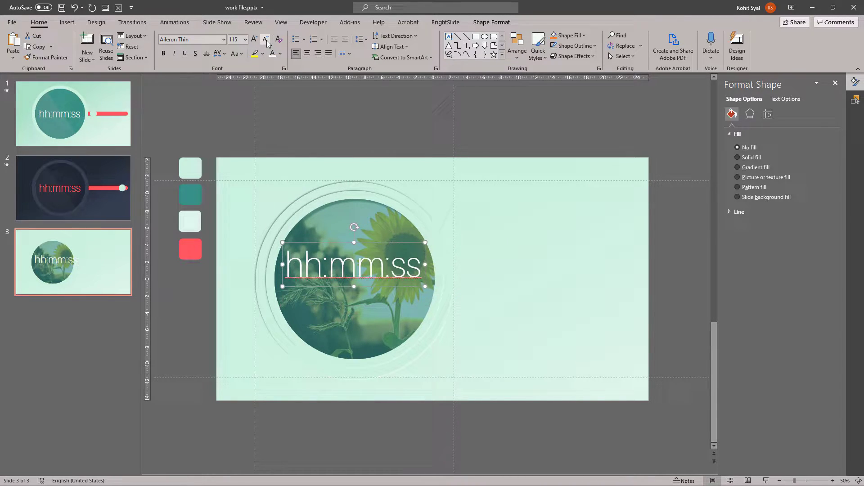
drag(331, 286, 331, 297)
click(855, 99)
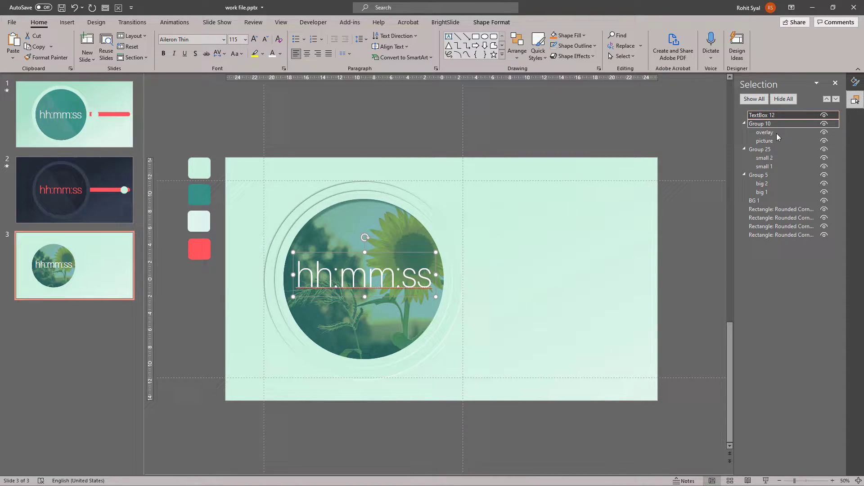
Duplicate the teal overlay in place and rename the copy shine
click(692, 119)
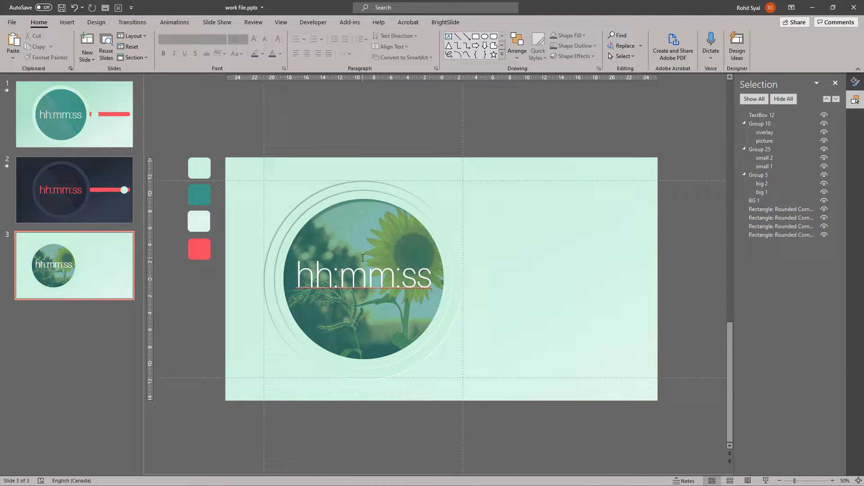
click(364, 237)
click(362, 233)
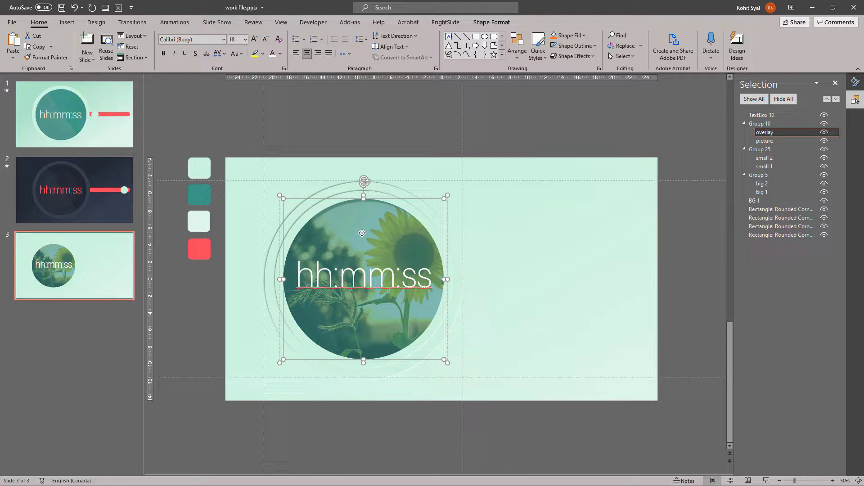
key(ctrl+d)
drag(359, 239, 356, 238)
double_click(755, 116)
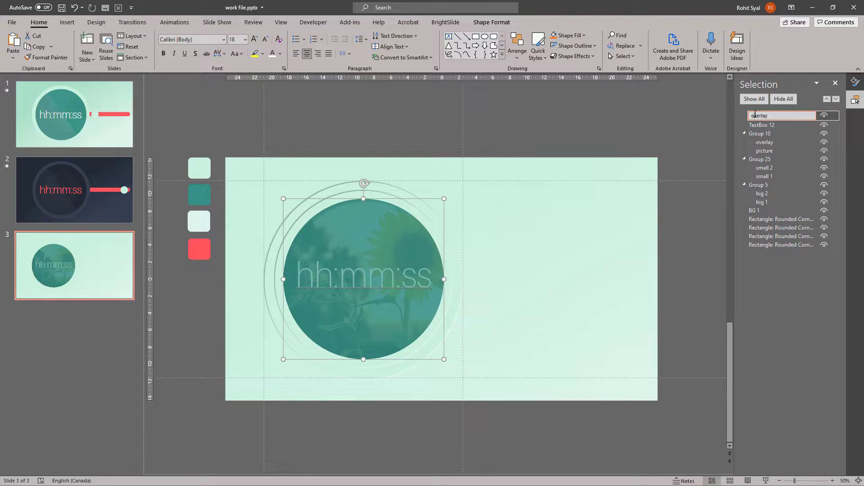
text(shine)
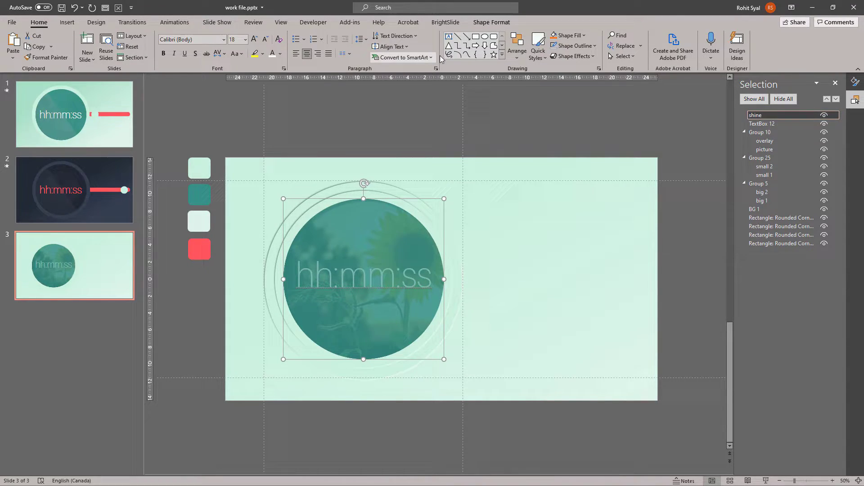
Change the shine copy to a Chord shape and drag its ends around the circle
click(491, 23)
click(89, 36)
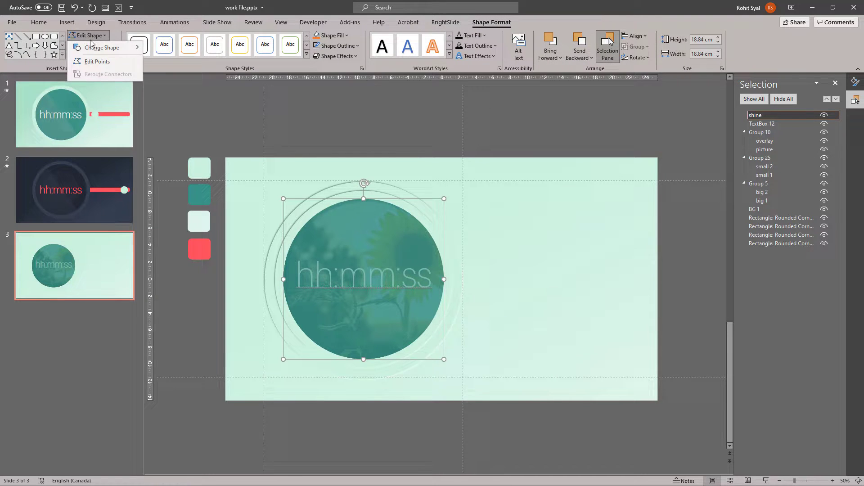
mouse_move(101, 47)
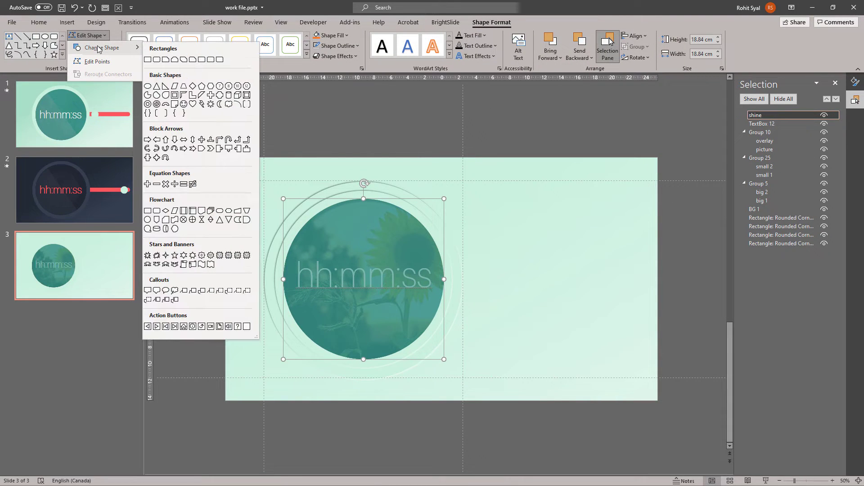
click(156, 96)
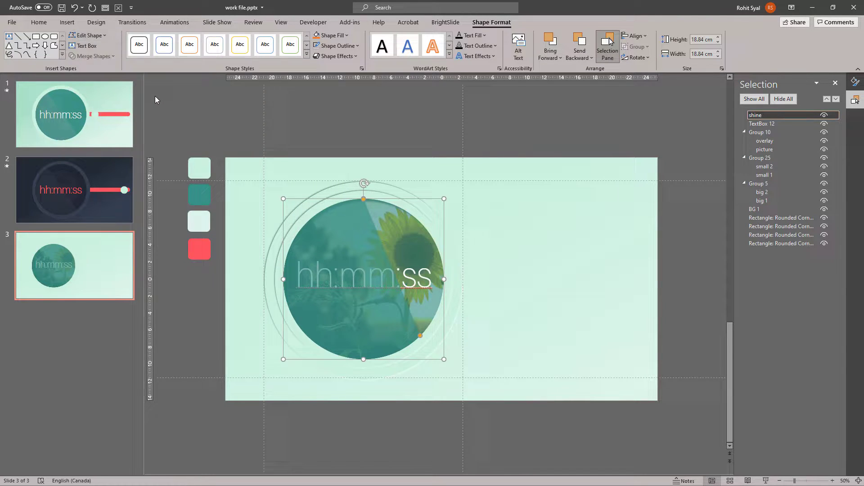
drag(363, 199, 319, 210)
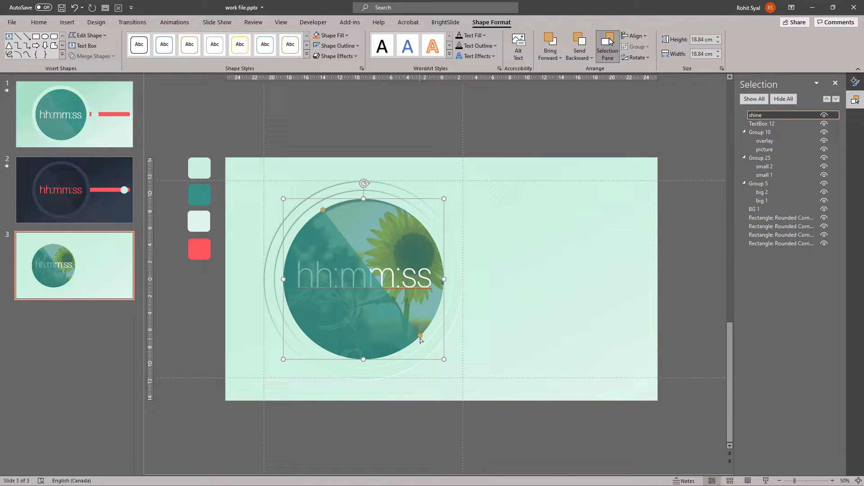
drag(421, 338, 397, 350)
Give the chord a light fill colour at 80% transparency
click(854, 85)
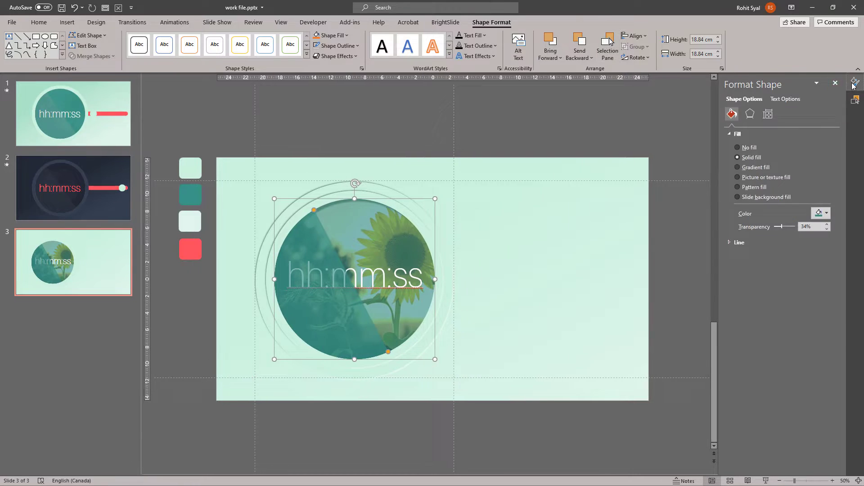
click(822, 214)
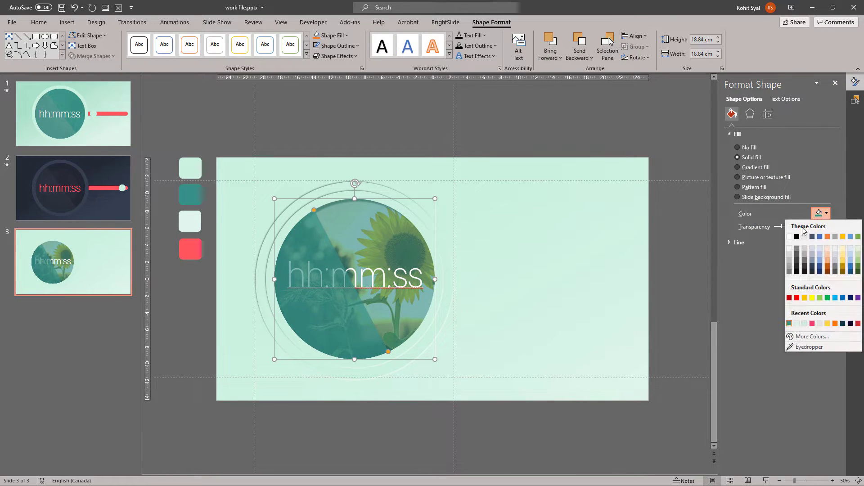
click(804, 256)
click(823, 212)
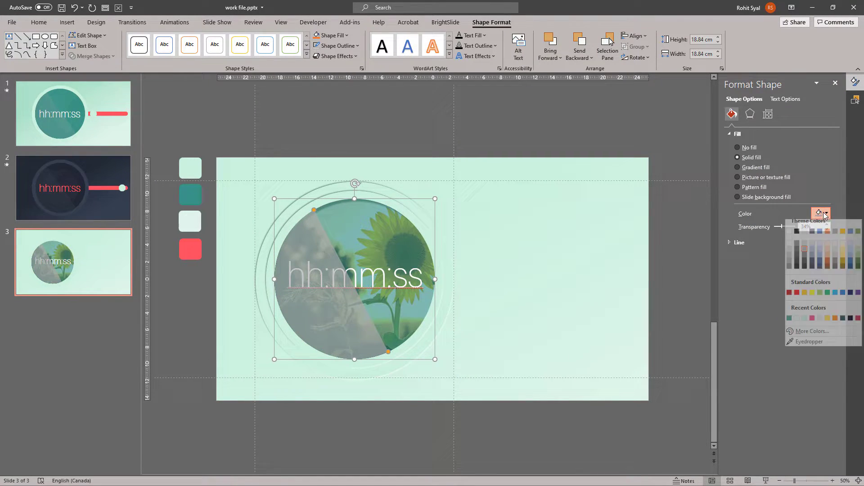
click(803, 259)
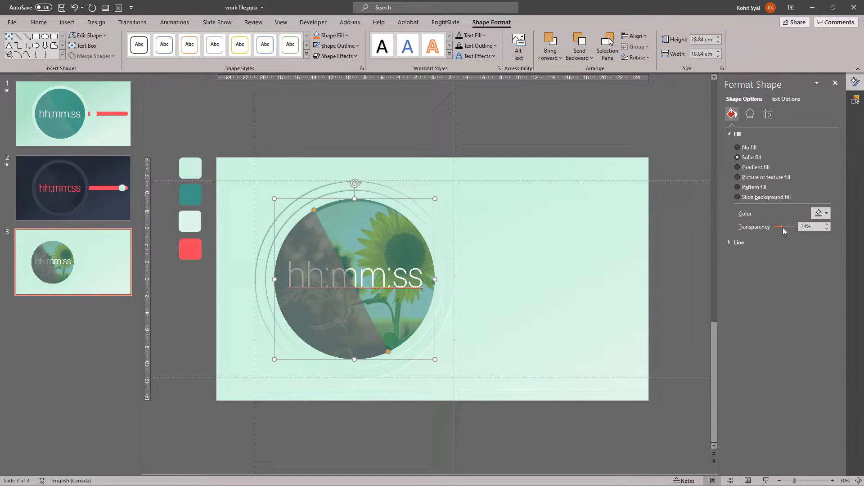
drag(783, 228, 793, 227)
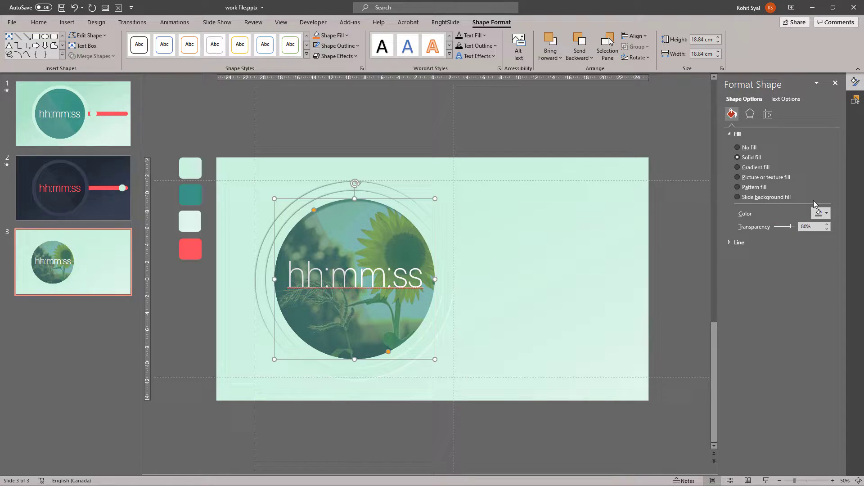
click(822, 213)
click(803, 246)
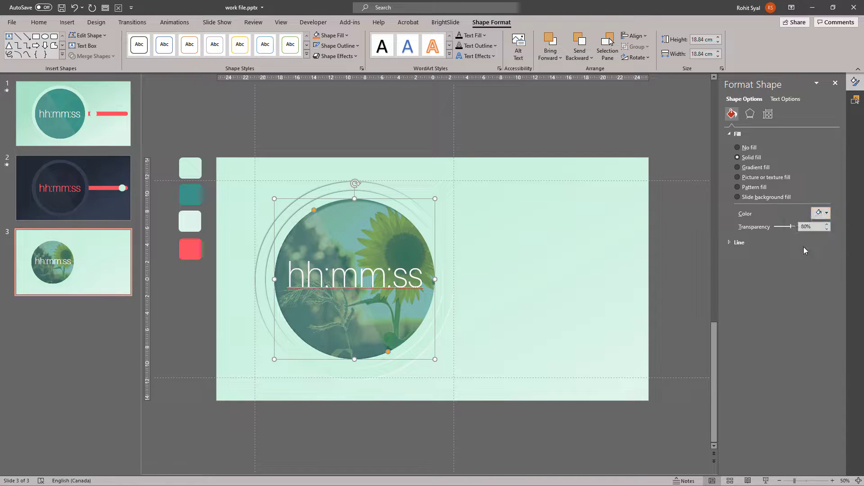
click(639, 281)
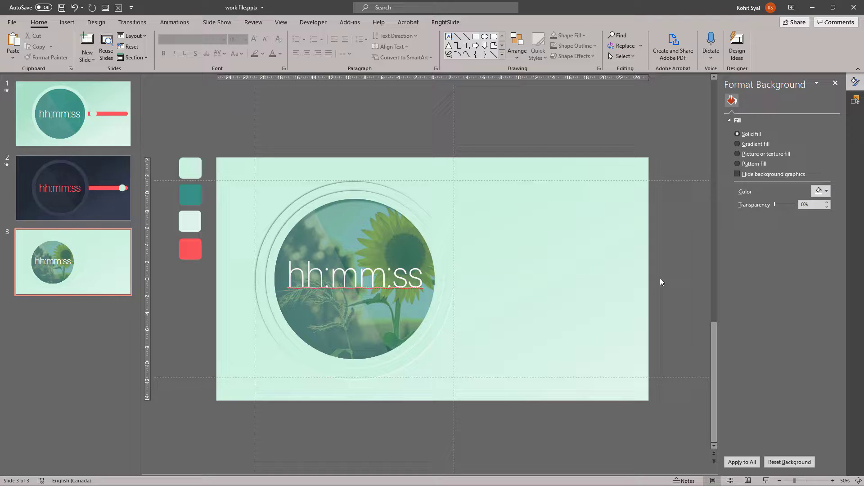
Draw a 2.65 cm tall pill-shaped rounded bar beside the time text and begin renaming it
click(100, 135)
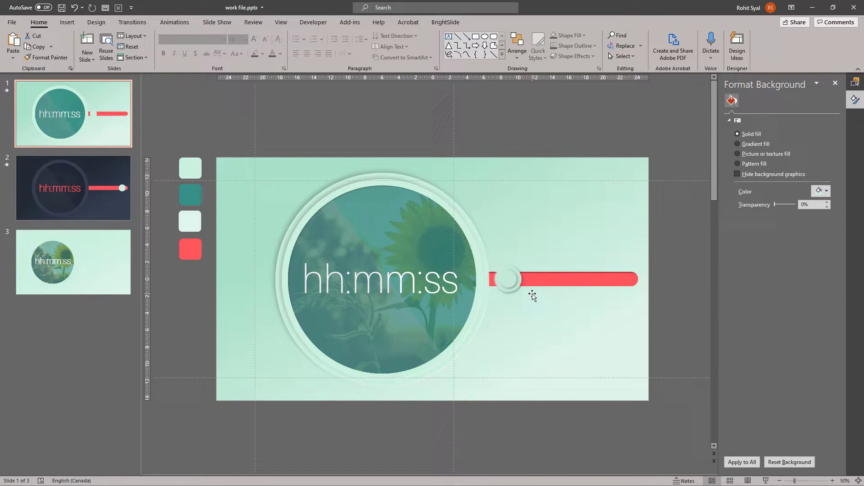
click(96, 270)
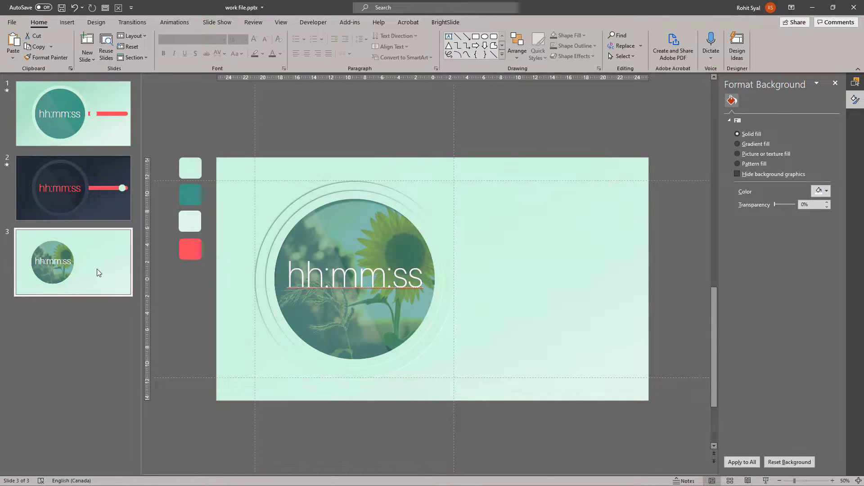
click(493, 36)
drag(458, 260, 660, 297)
drag(545, 285, 512, 283)
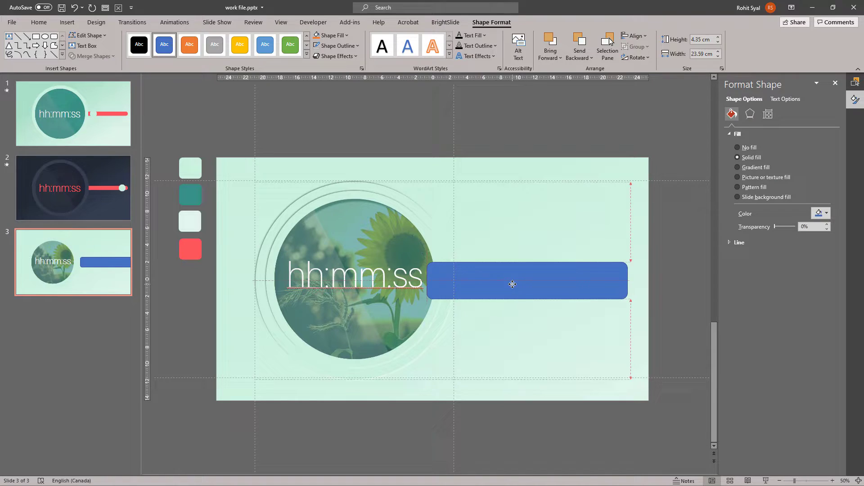
drag(628, 282, 641, 280)
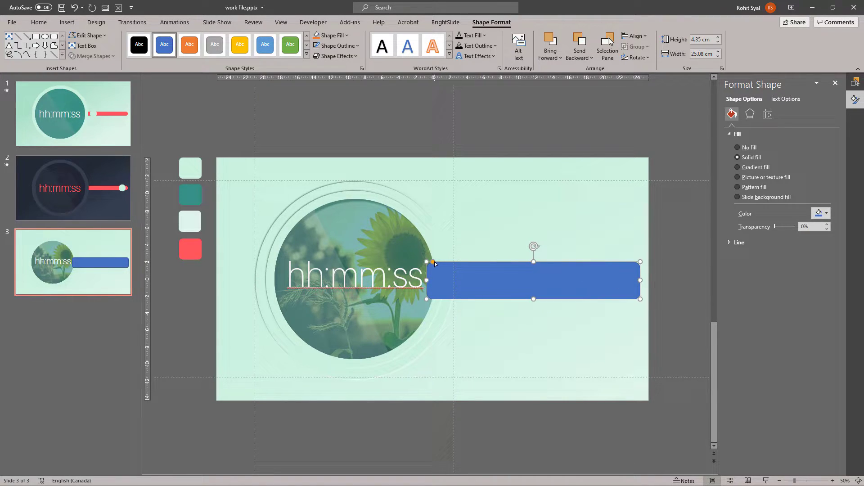
drag(432, 262, 464, 268)
drag(535, 301, 512, 283)
key(alt+F10)
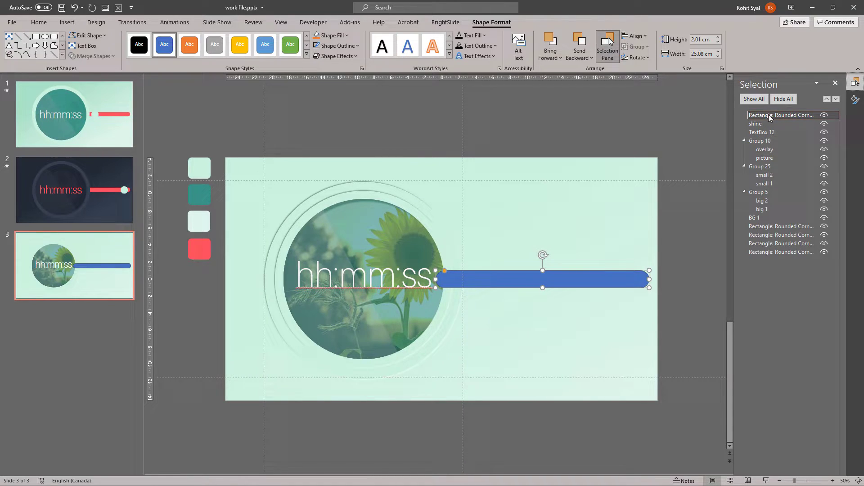
double_click(769, 115)
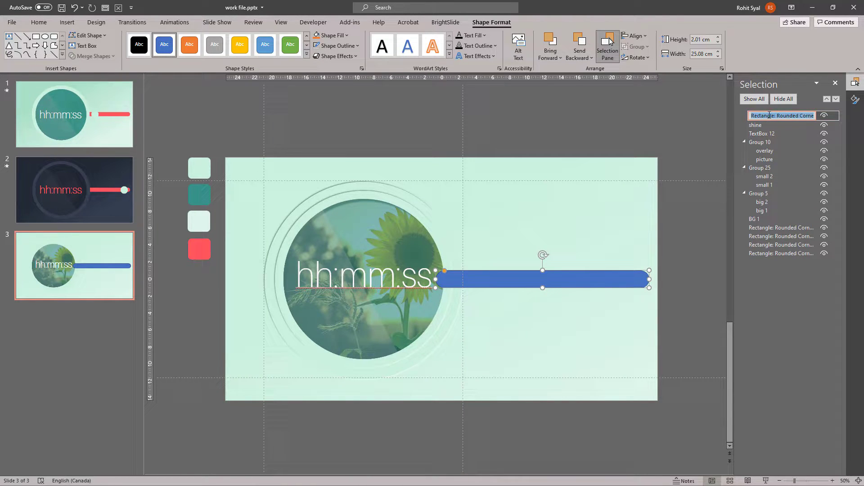
Name the bar 'slider' and fill it with the red swatch colour using the eyedropper
text(slider)
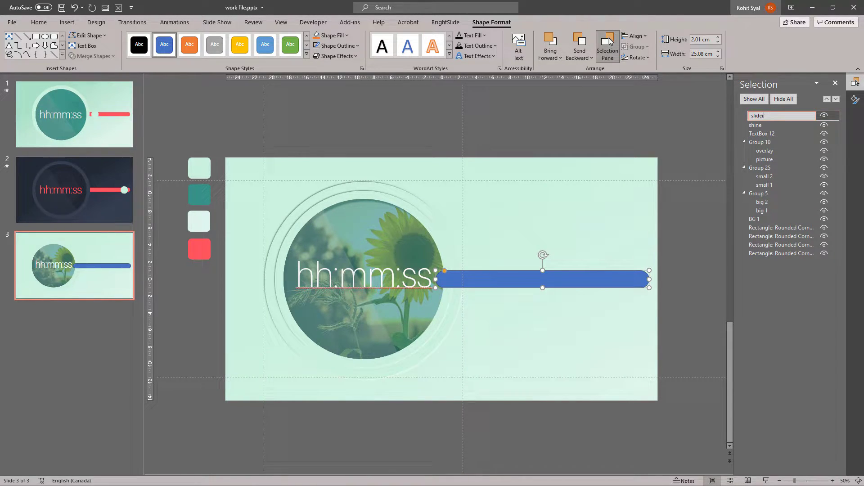
click(572, 280)
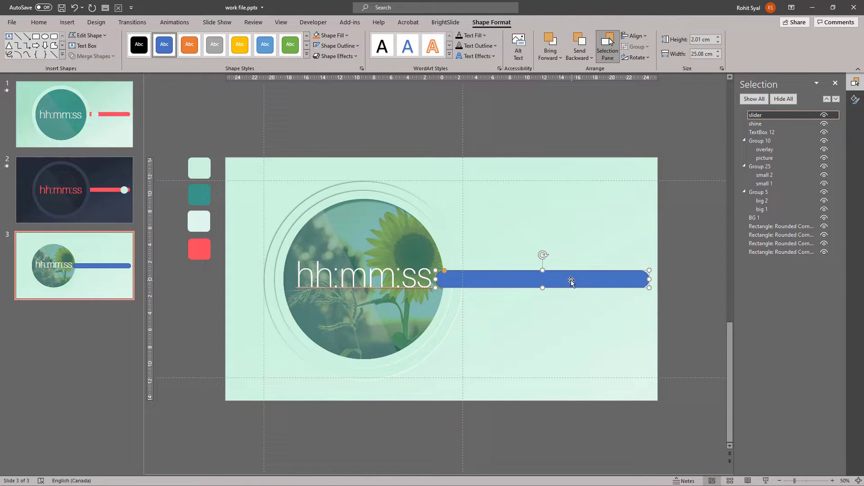
click(855, 100)
click(821, 215)
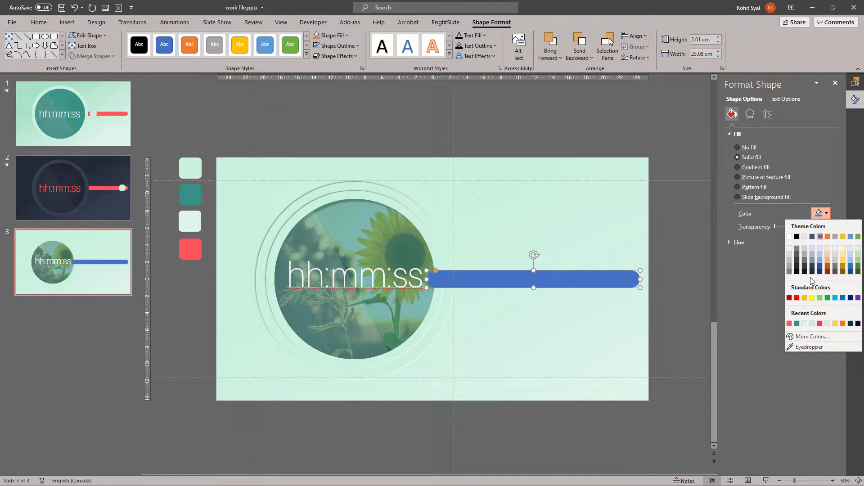
click(814, 346)
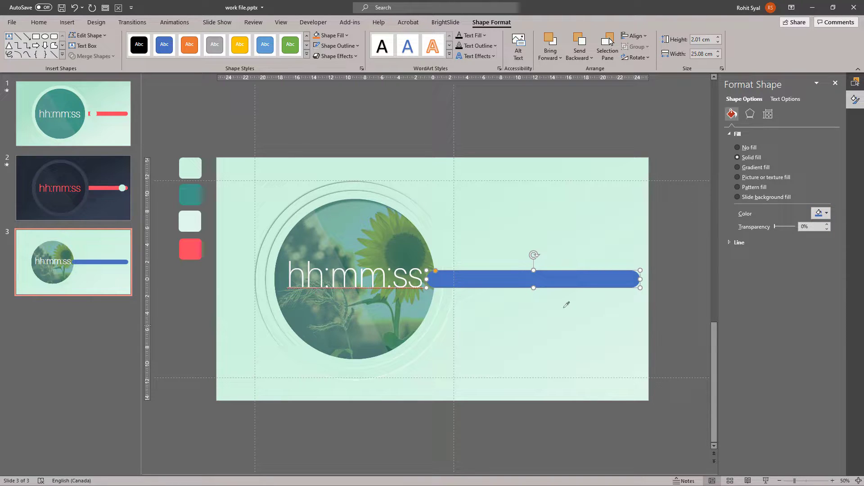
click(197, 249)
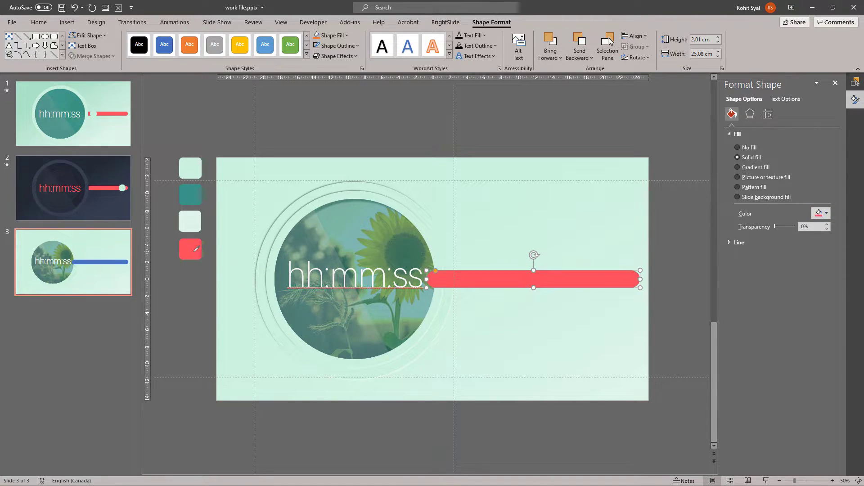
Apply an Inner shadow preset to the red slider bar
click(750, 114)
click(822, 147)
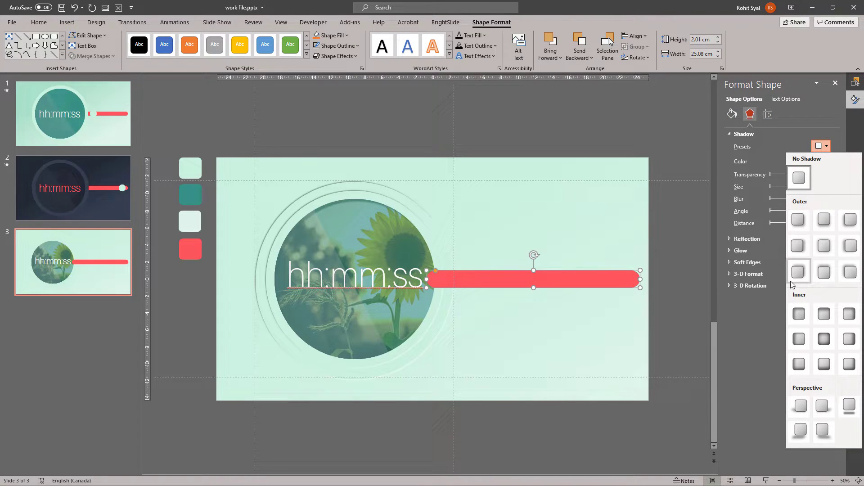
click(796, 314)
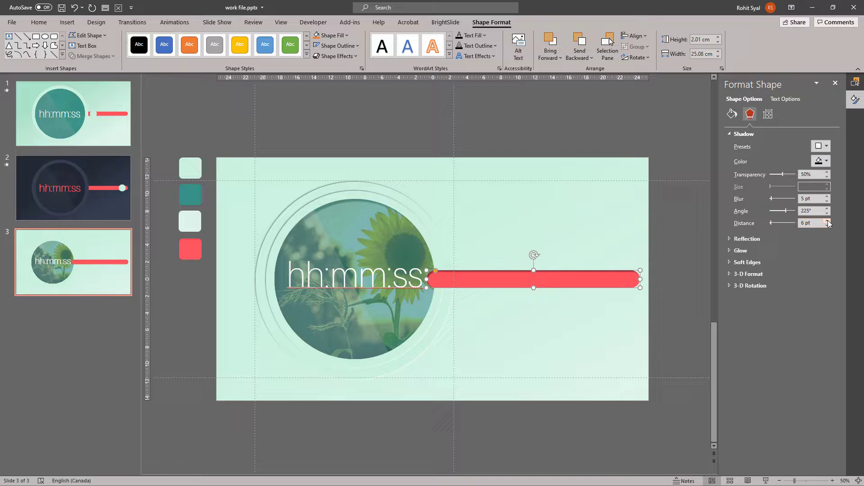
click(689, 269)
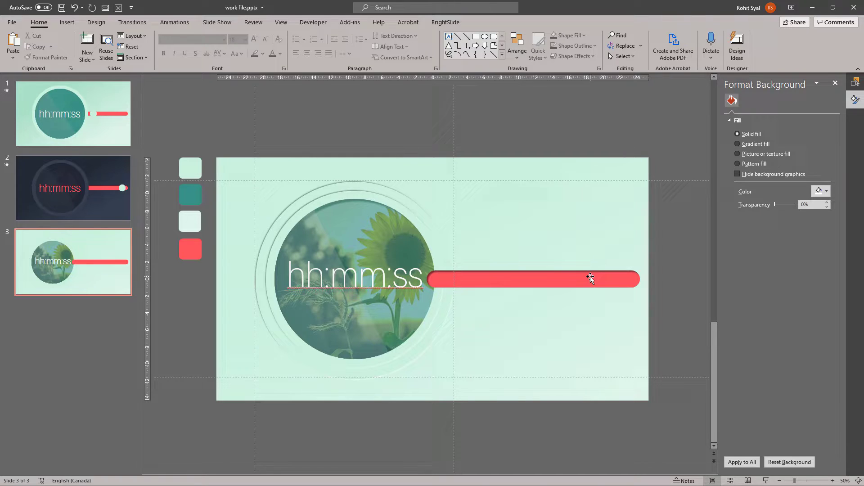
Move the outer ring over the bar's end, shrink it to 15.08 cm, and paste an 11.3 cm copy inside
click(349, 186)
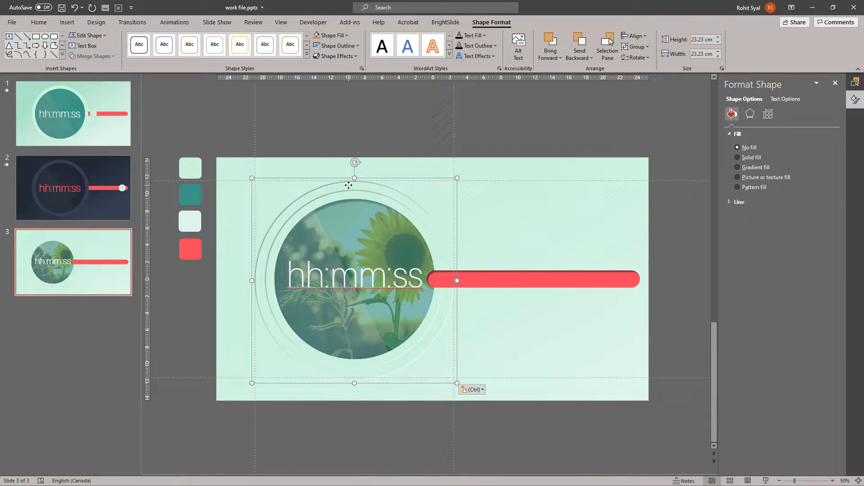
drag(323, 266, 533, 269)
drag(463, 179, 509, 218)
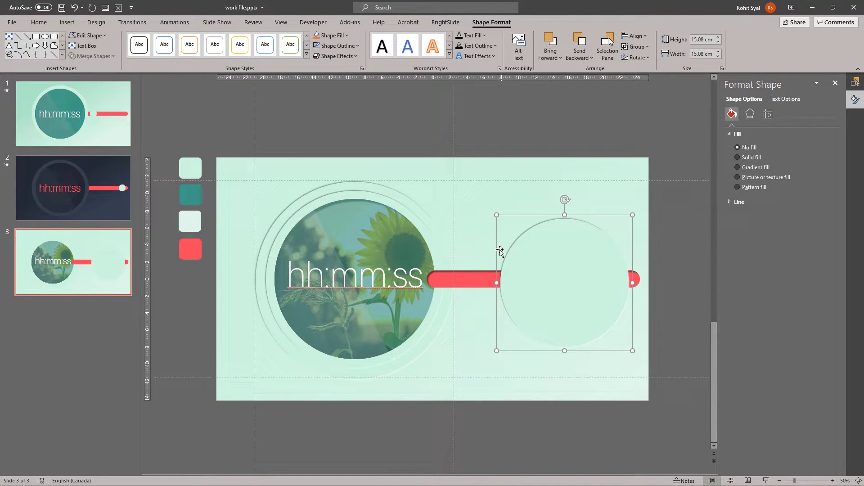
key(ctrl+v)
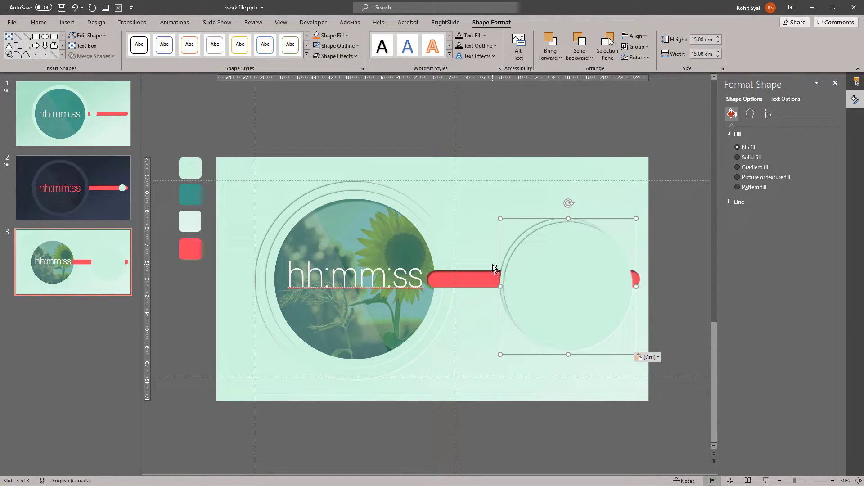
click(504, 222)
click(521, 235)
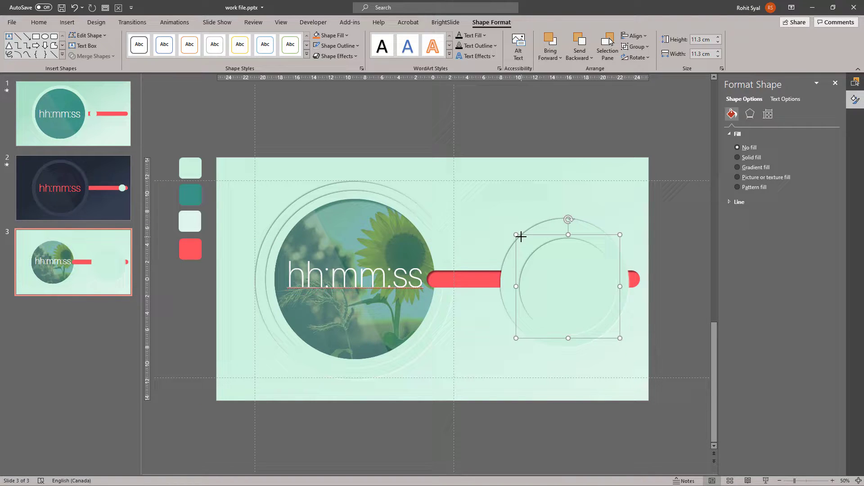
drag(563, 289, 560, 282)
click(583, 248)
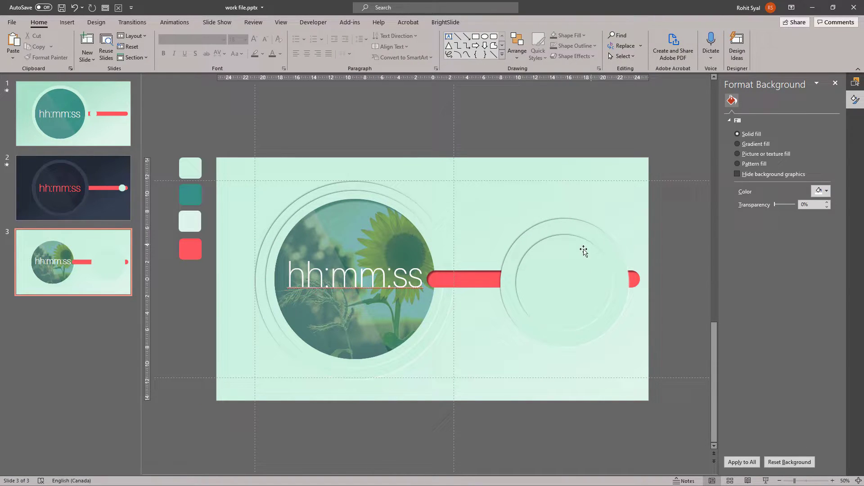
Rename the two ring groups to 'button 1' and 'button 2' in the Selection Pane
click(539, 229)
click(855, 83)
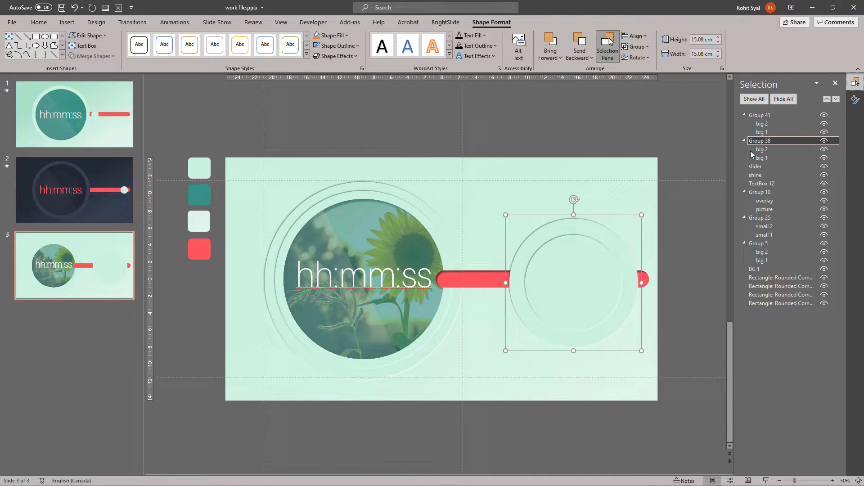
double_click(765, 142)
text(button 1)
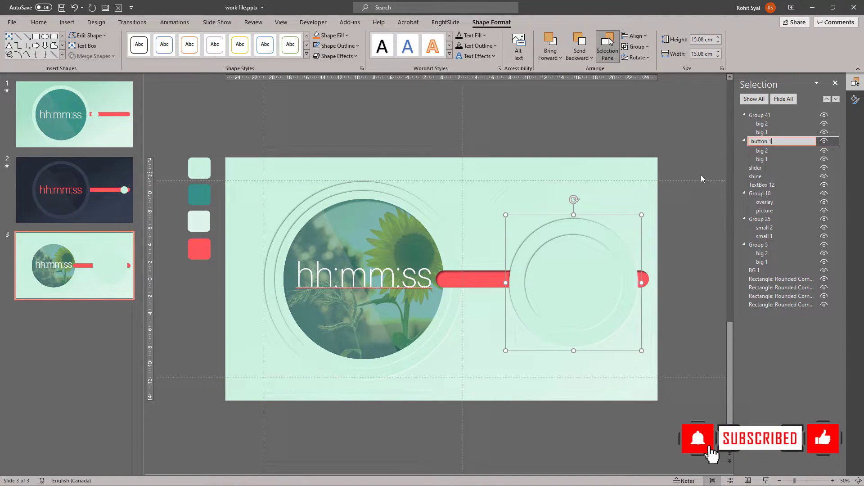
double_click(761, 115)
text(button 2)
key(Return)
Group button 1 and button 2 and shrink the knob to 3.54 cm on the slider
drag(650, 205, 471, 359)
key(ctrl+g)
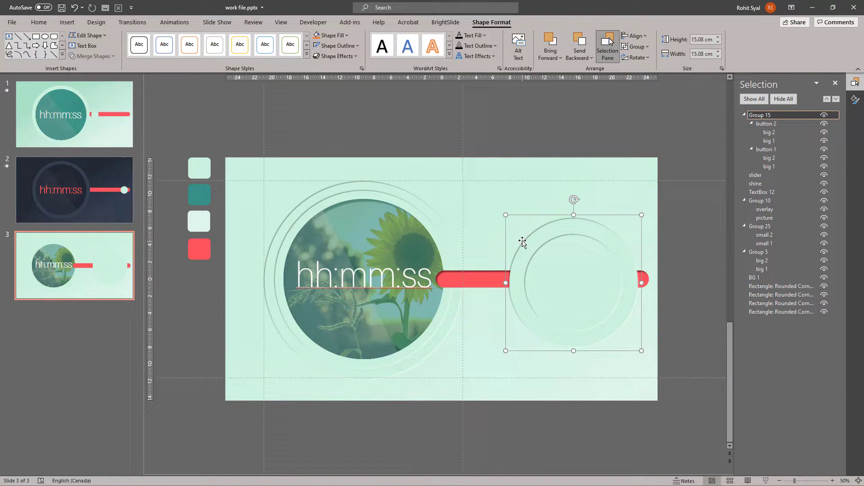
drag(506, 220, 554, 257)
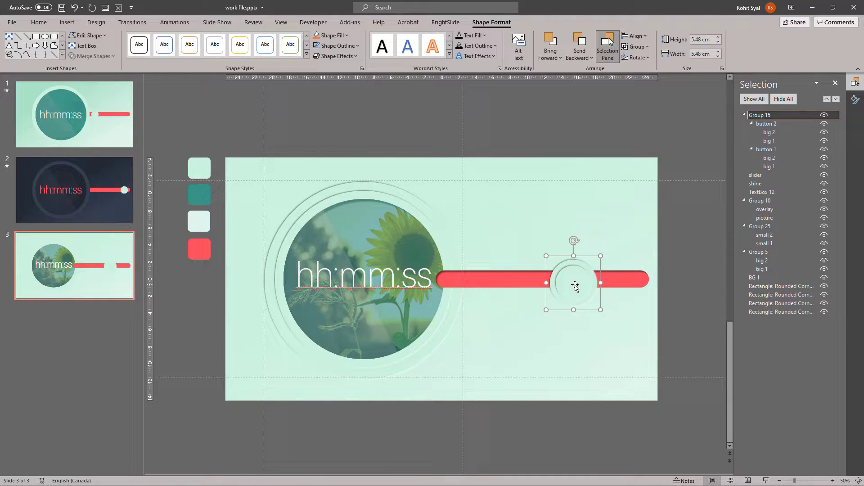
drag(571, 285, 496, 281)
drag(521, 308, 507, 293)
drag(473, 259, 487, 282)
Bring all the clock circle pieces to the front, ahead of the slider
click(525, 332)
click(685, 337)
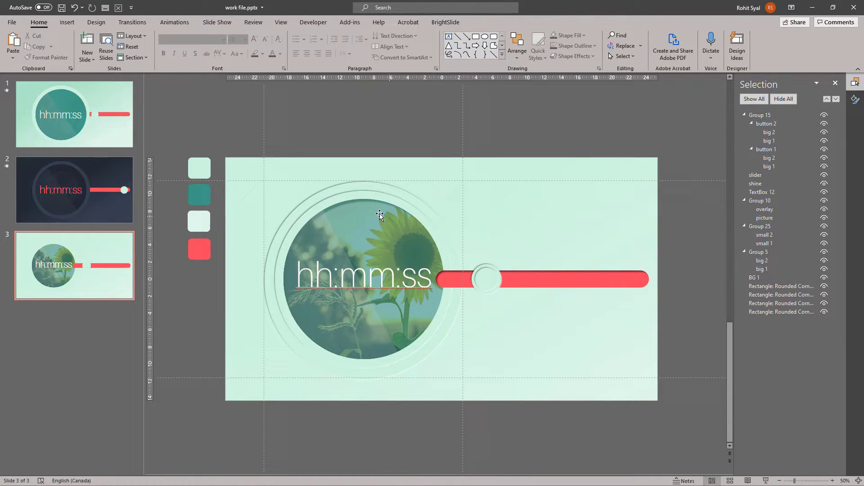
drag(235, 131, 488, 428)
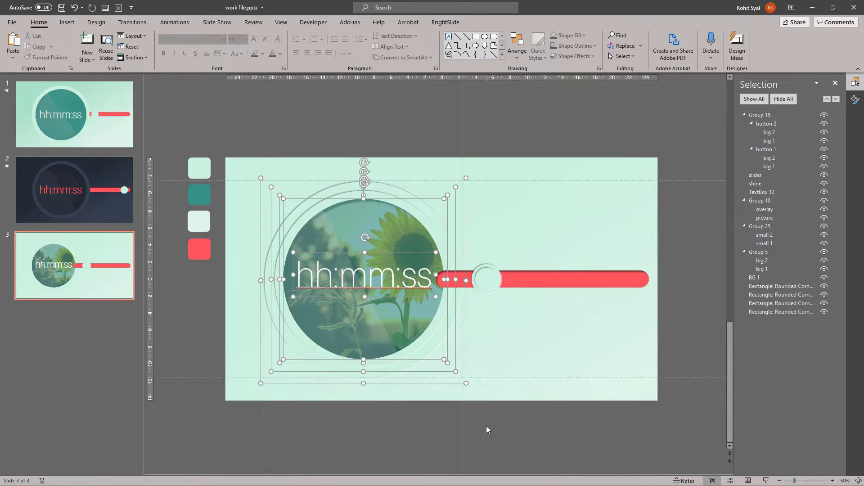
right_click(400, 338)
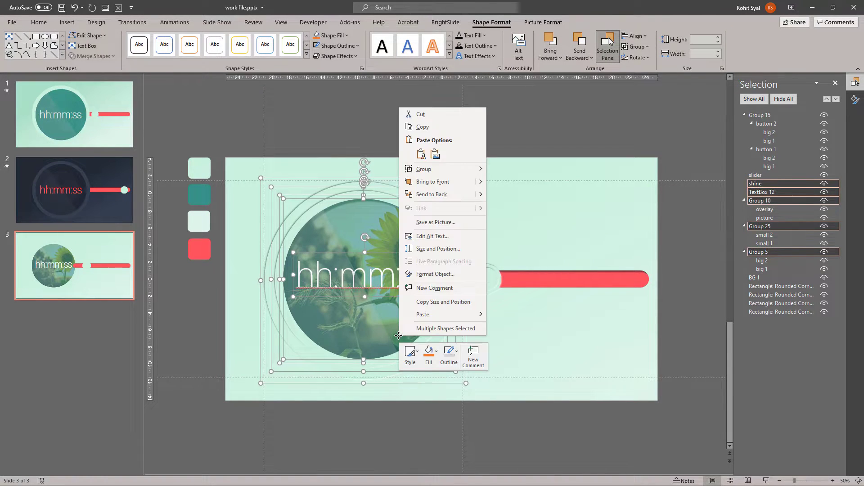
click(435, 182)
click(523, 144)
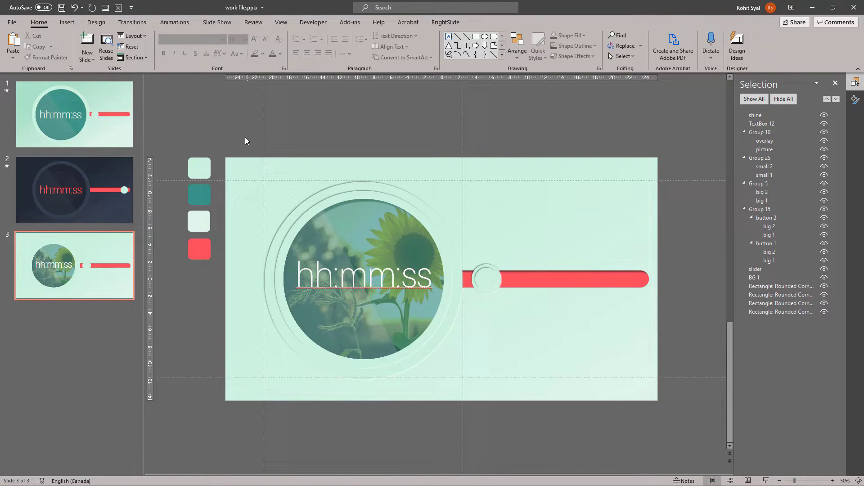
Ungroup the clock circle's groups with Ctrl+Shift+G
drag(234, 137, 473, 410)
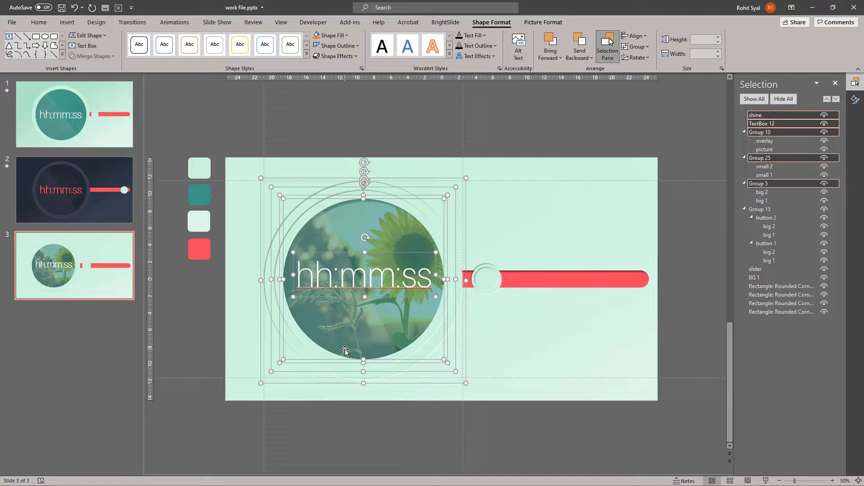
key(ctrl+shift+g)
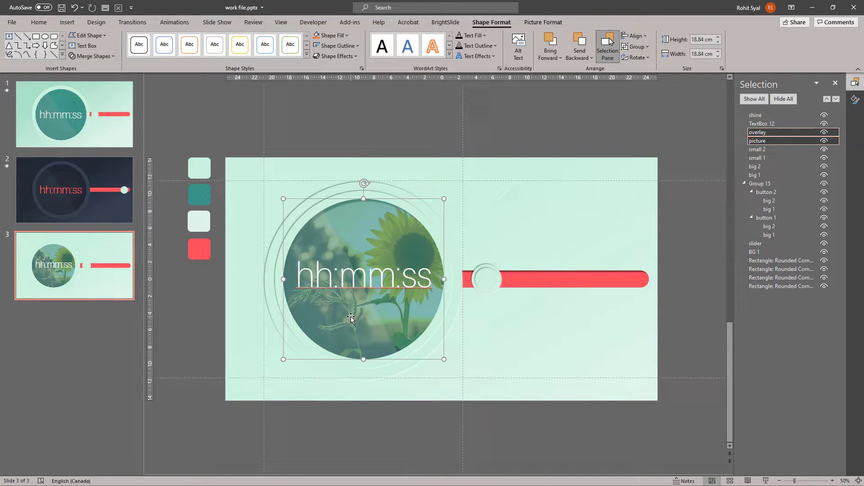
click(206, 306)
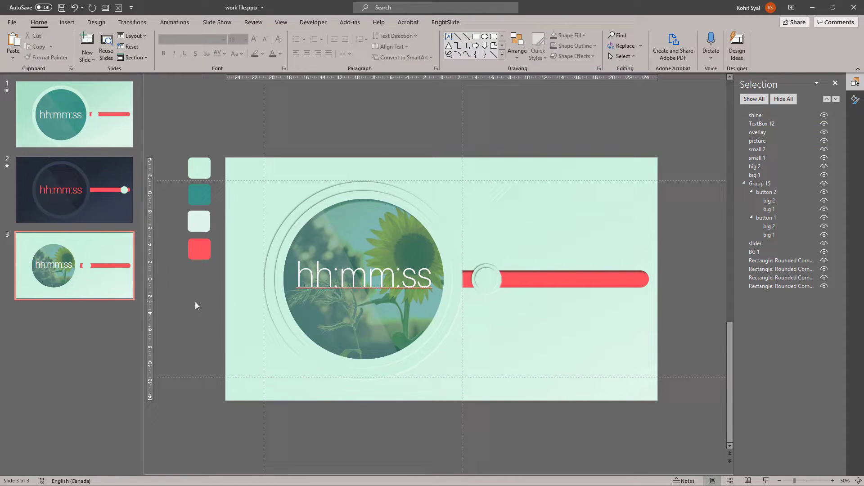
Duplicate slide 3 and select slide 2's dark-theme colour swatches
right_click(84, 279)
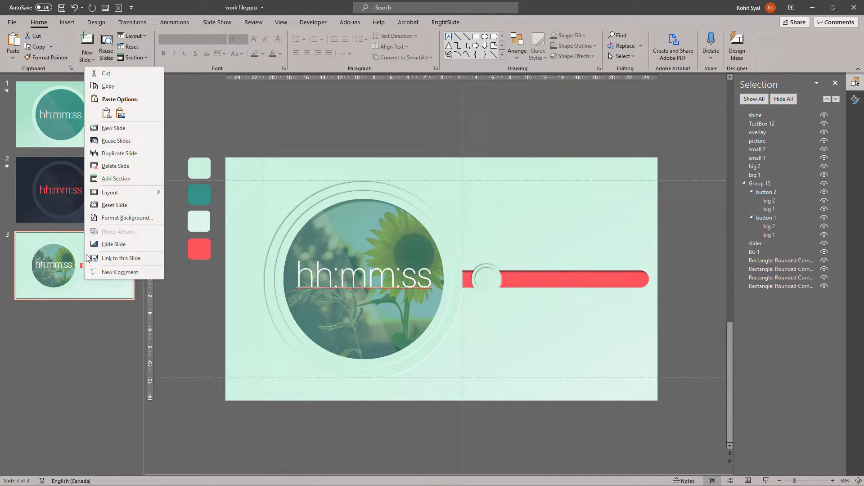
click(119, 153)
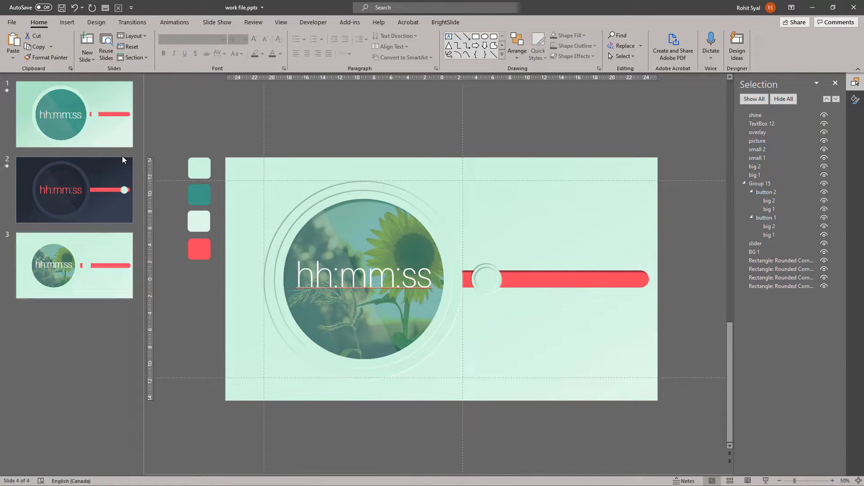
click(93, 220)
drag(168, 131, 190, 271)
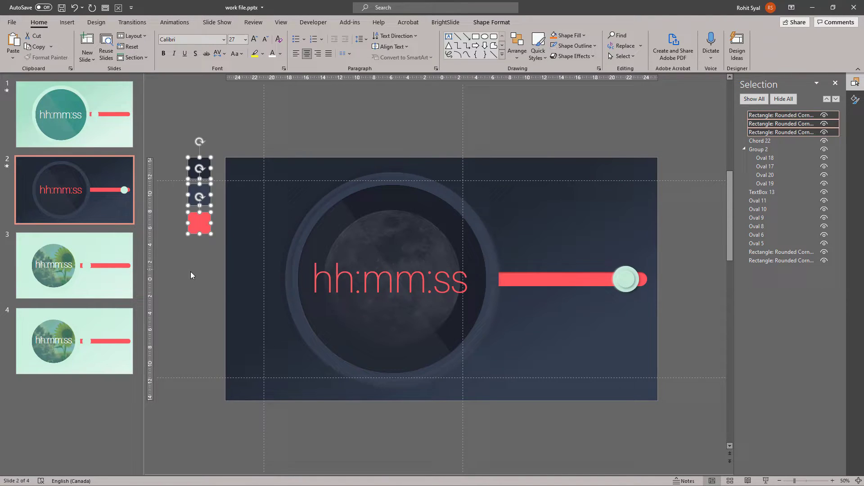
Replace slide 4's mint colour swatches with the dark ones from slide 2
click(23, 337)
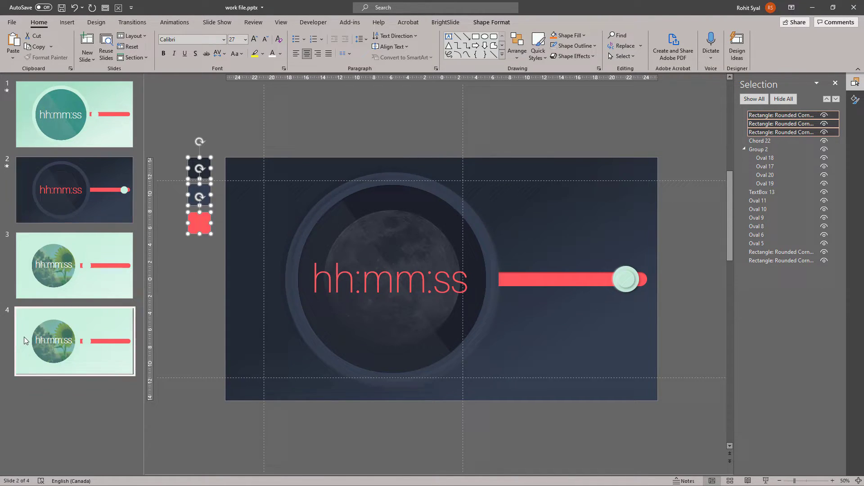
drag(166, 133, 258, 342)
key(Delete)
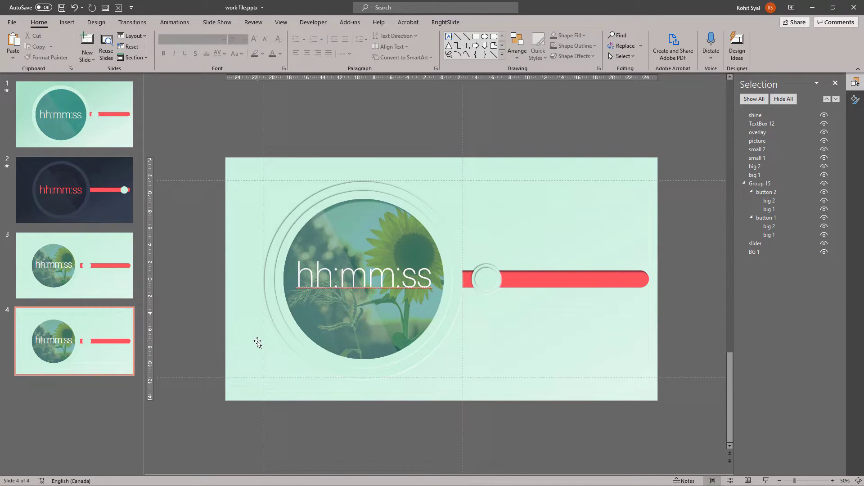
key(ctrl+v)
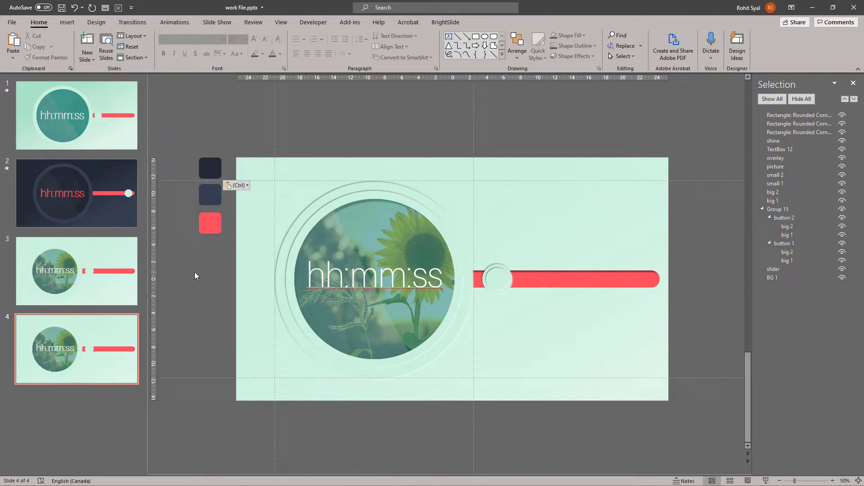
Hide the slider, knob buttons, Group 15, rings, circles, picture, overlay and time text, then select BG 1
click(843, 269)
click(842, 260)
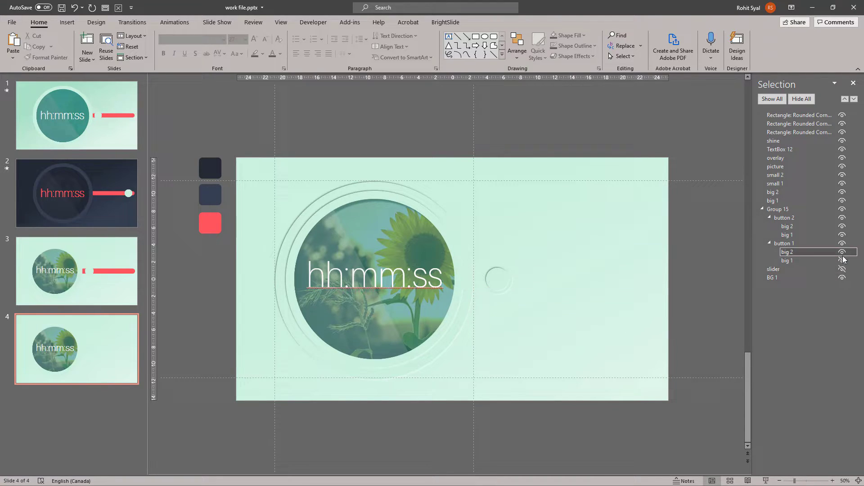
click(842, 243)
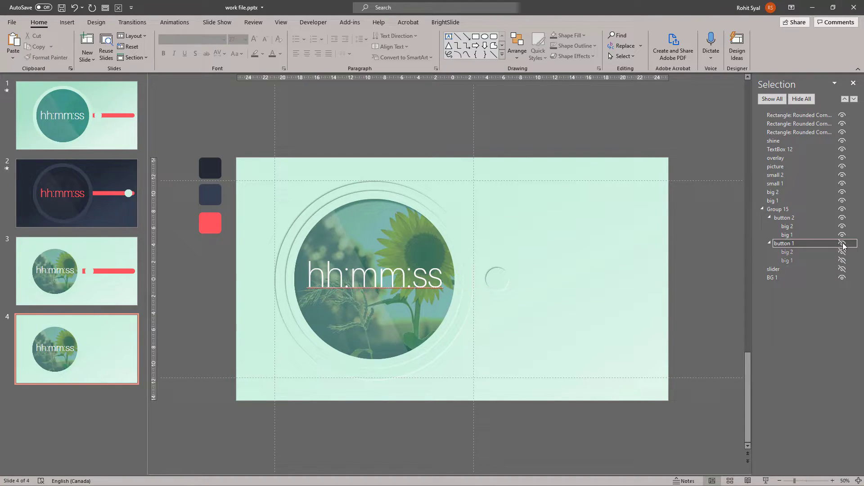
click(842, 218)
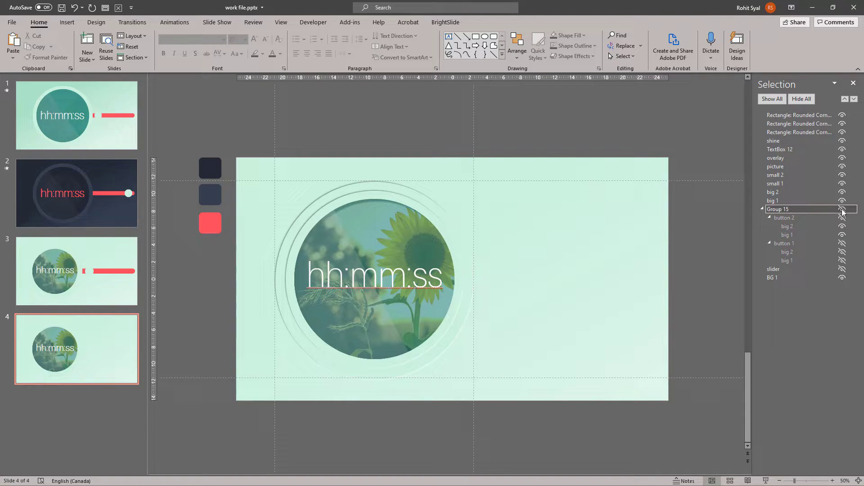
click(842, 200)
ctrl+click(843, 194)
click(843, 192)
click(843, 184)
click(843, 175)
click(843, 166)
click(842, 158)
click(843, 149)
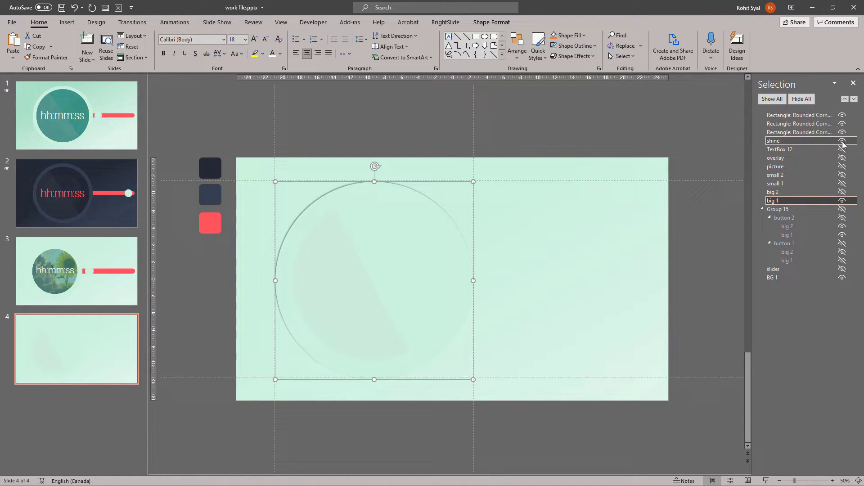
click(842, 201)
click(778, 277)
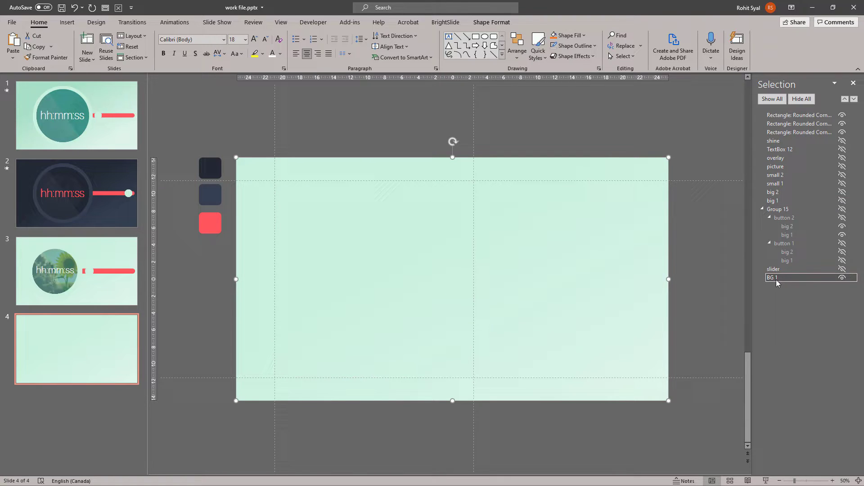
Give slide 4's background a dark navy gradient by eyedropping the dark swatches into its 34% and 100% stops
right_click(364, 229)
click(409, 416)
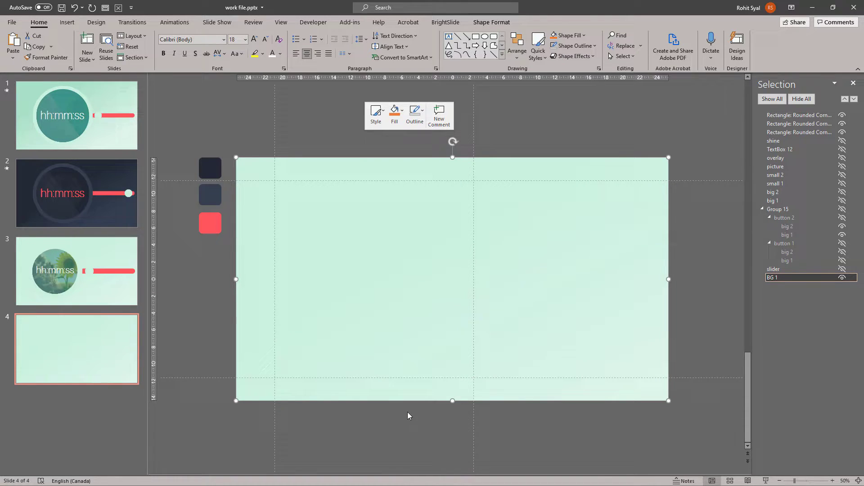
click(822, 292)
click(806, 428)
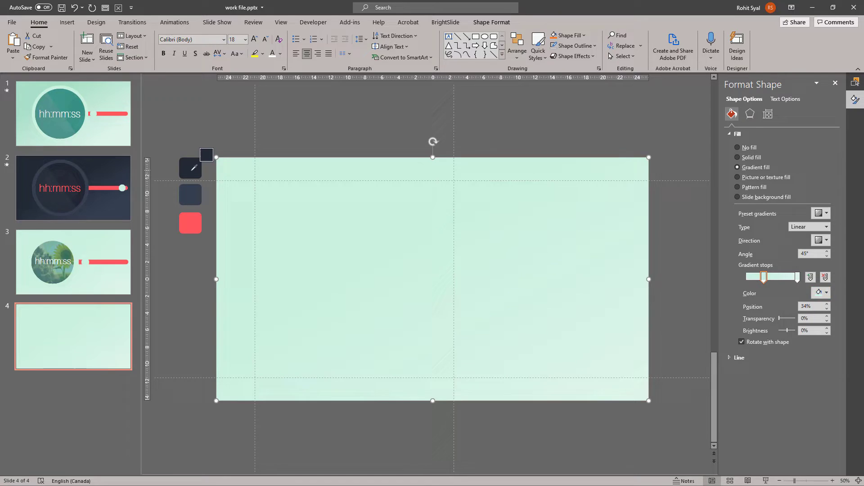
click(194, 168)
click(798, 276)
click(821, 293)
click(805, 428)
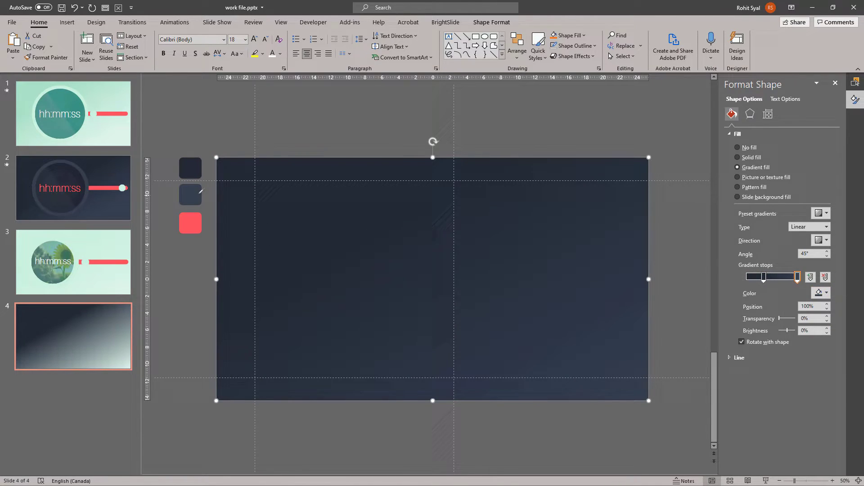
click(309, 140)
Unhide big 1, restyle it dark with a light rim, and unhide small 1
key(alt+F10)
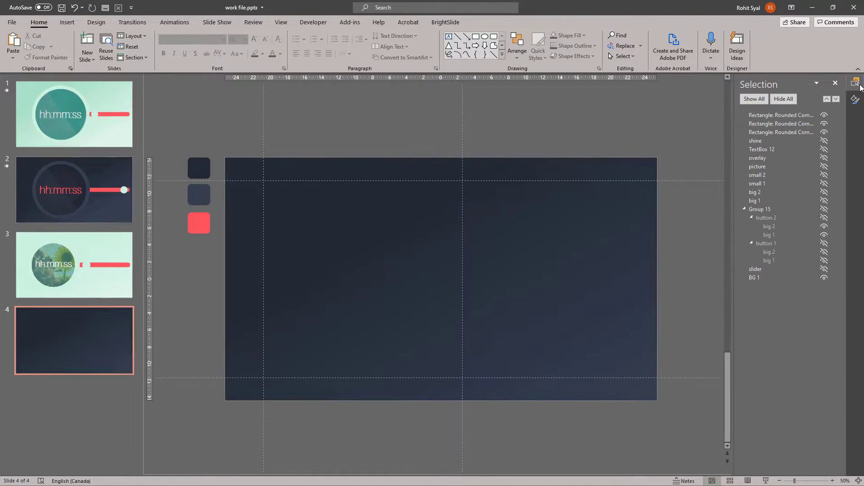
click(823, 201)
click(378, 235)
click(569, 35)
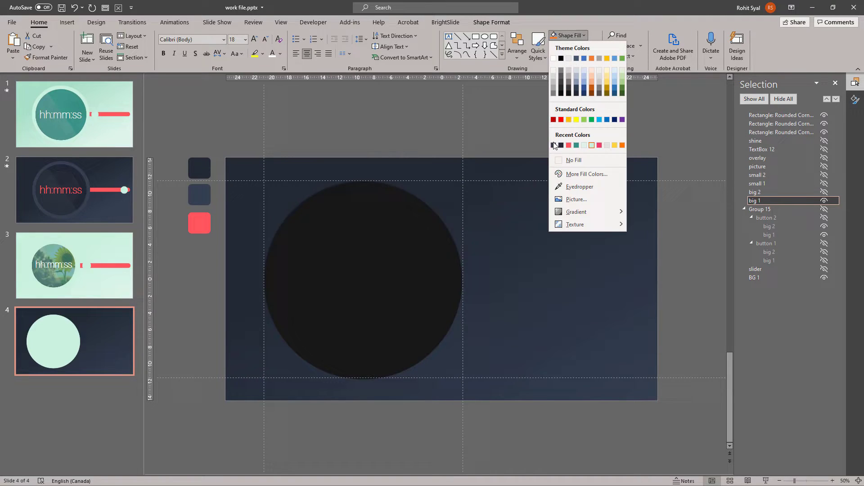
click(561, 145)
key(ctrl+z)
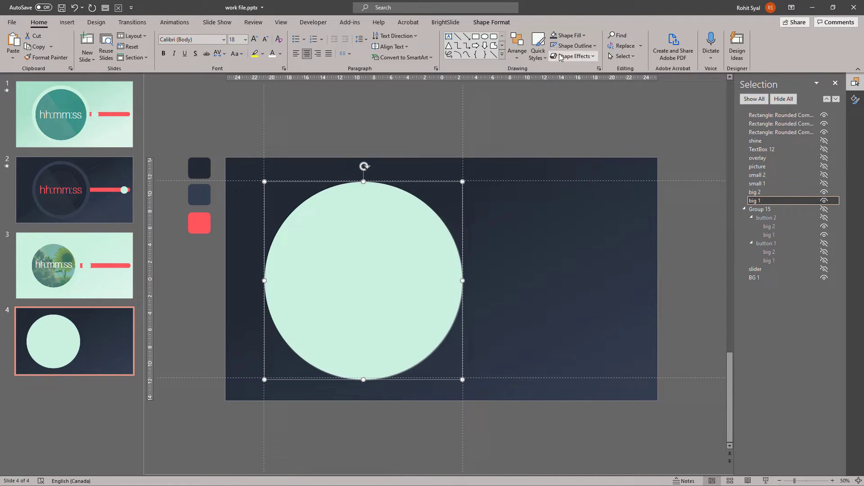
key(ctrl+y)
click(425, 110)
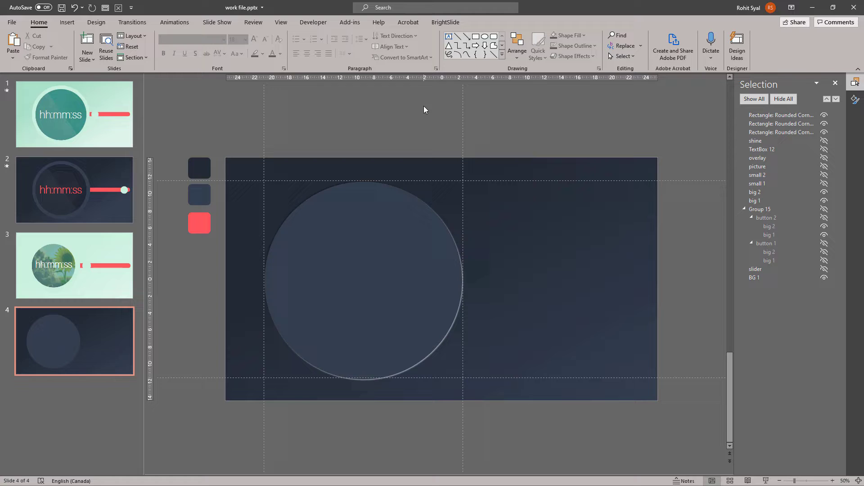
click(824, 183)
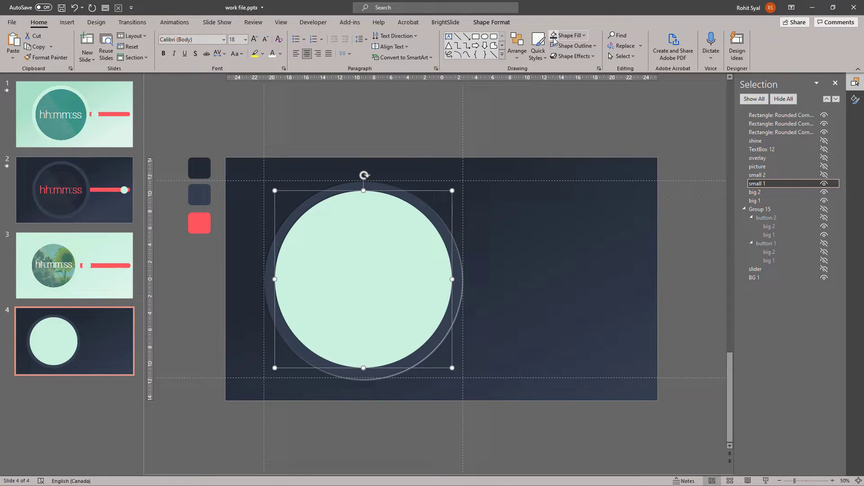
Fill the small 1 inner circle with a dark colour
click(555, 40)
key(ctrl+z)
key(ctrl+y)
click(512, 132)
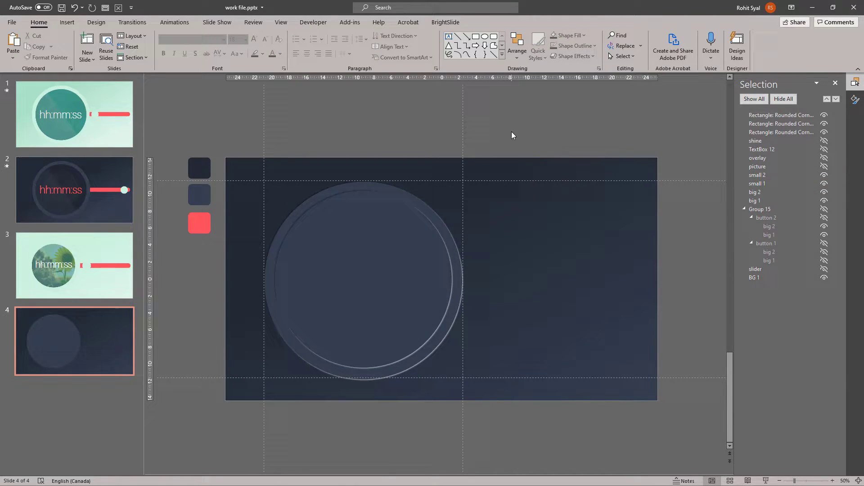
Unhide the sunflower picture and replace its fill with the moon photo from file
click(824, 166)
click(855, 99)
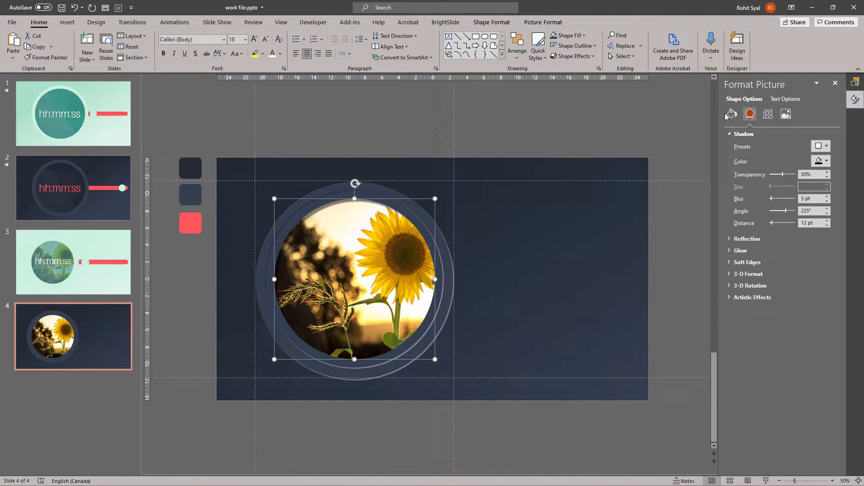
click(731, 114)
click(750, 222)
click(360, 210)
double_click(310, 128)
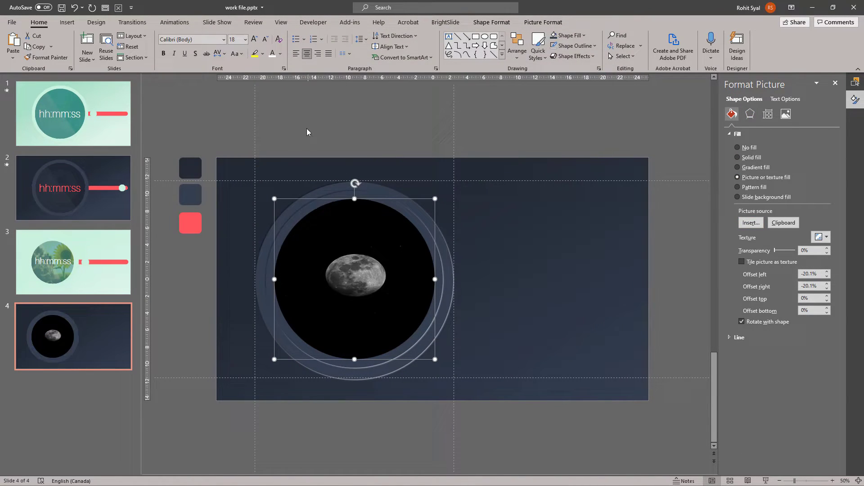
Crop the moon picture so it is enlarged and shifted down inside the circle
click(543, 22)
click(767, 45)
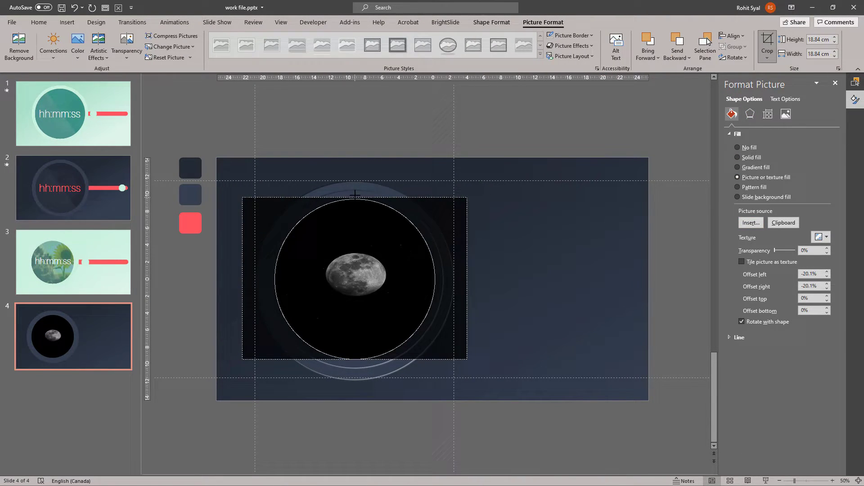
drag(355, 194, 355, 147)
drag(356, 360, 355, 380)
click(468, 382)
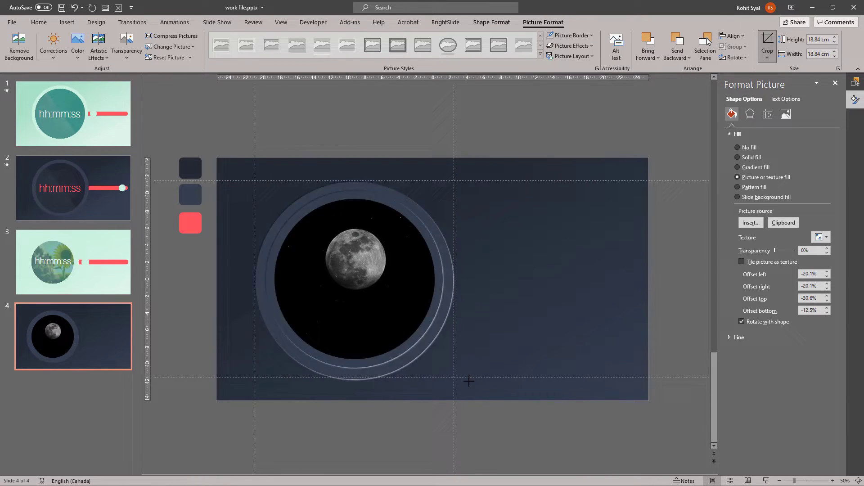
drag(469, 381, 517, 430)
drag(483, 240, 488, 263)
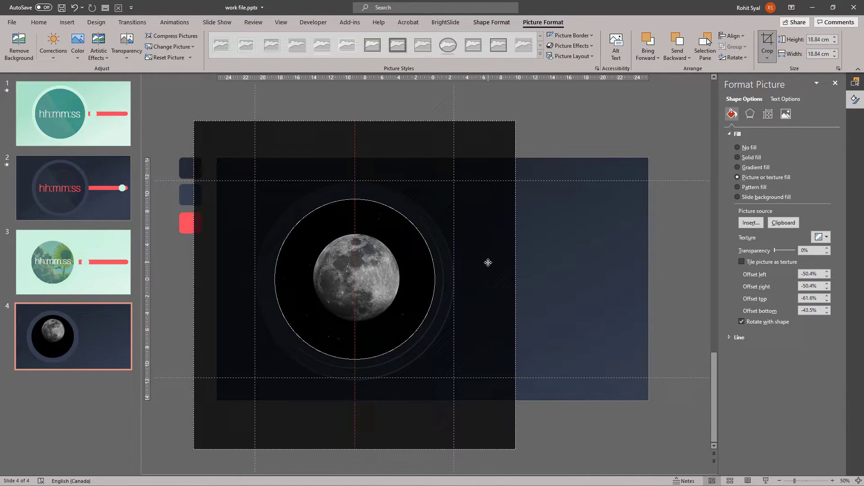
click(666, 259)
click(855, 82)
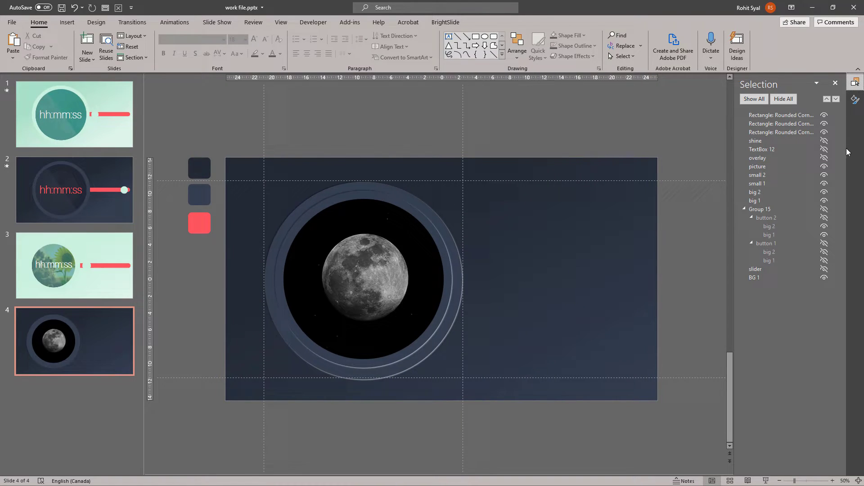
Unhide the hh:mm:ss text box and colour its text salmon-red
click(825, 149)
triple_click(364, 275)
click(452, 259)
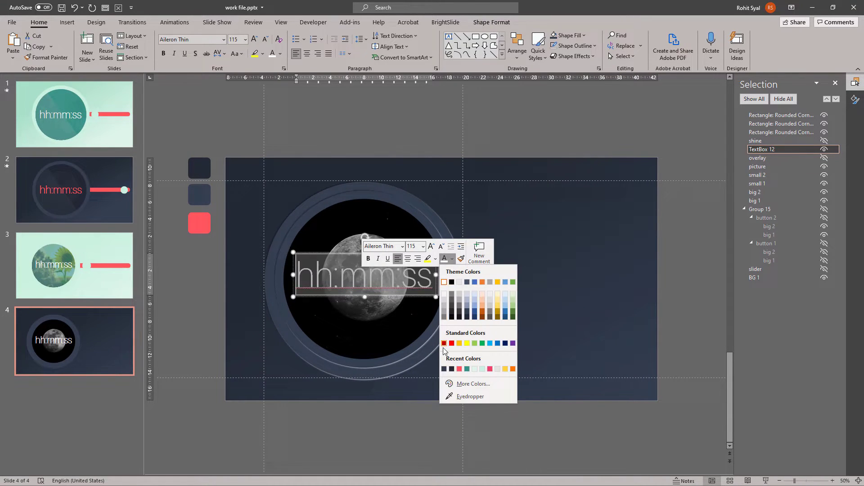
click(459, 369)
click(706, 141)
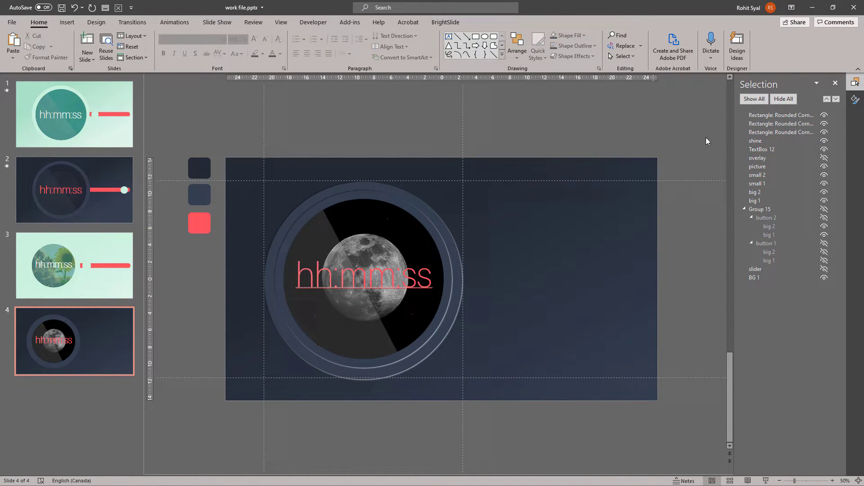
Unhide the knob group, its two buttons, big 2 and big 1 rings, and the red slider bar
click(824, 209)
click(824, 217)
click(824, 243)
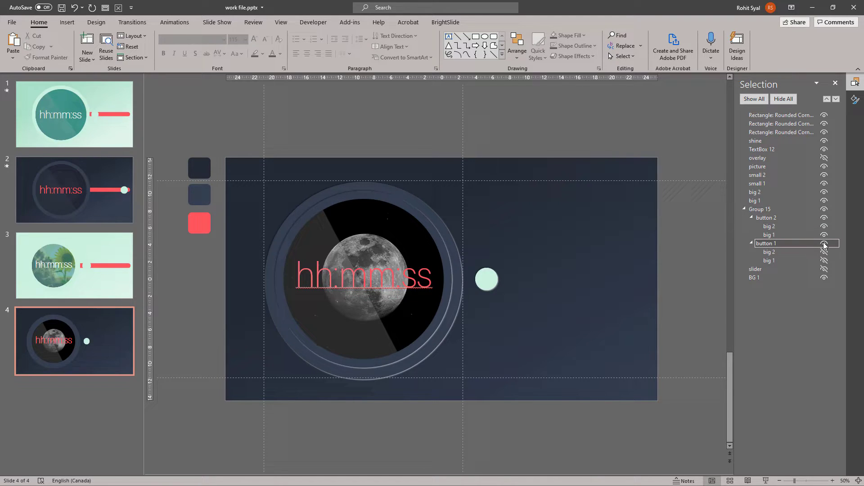
click(825, 252)
click(824, 261)
click(824, 269)
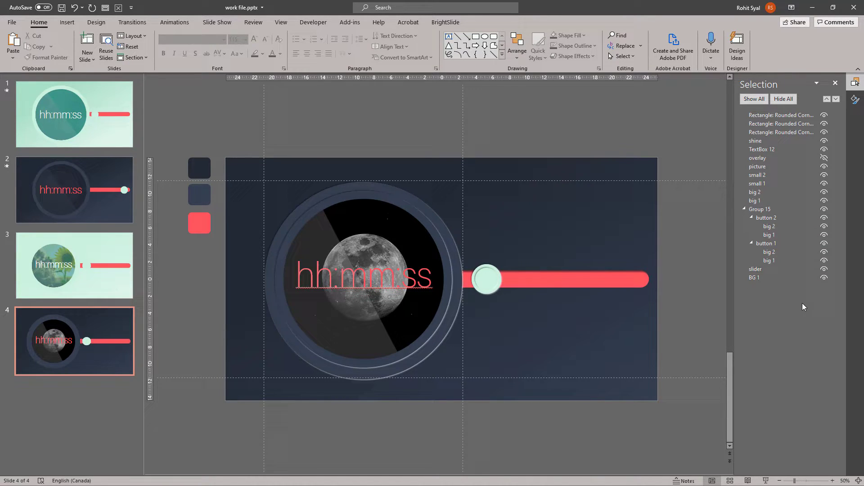
Unhide the overlay circle and remove its teal fill
click(824, 158)
click(400, 226)
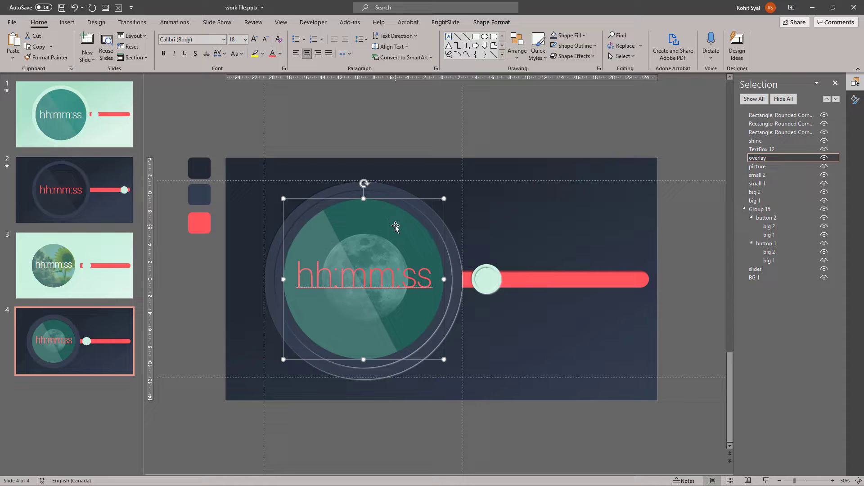
click(566, 35)
click(506, 129)
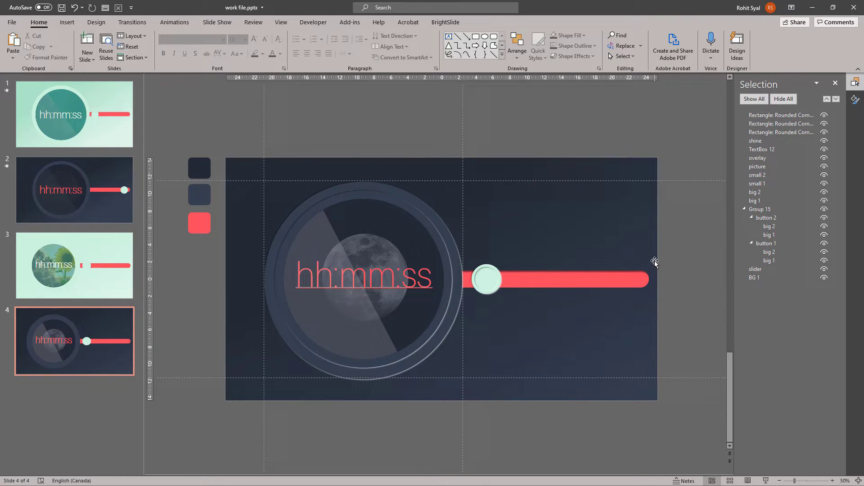
Nudge the slider knob group right to the end of the red bar
drag(527, 268, 445, 320)
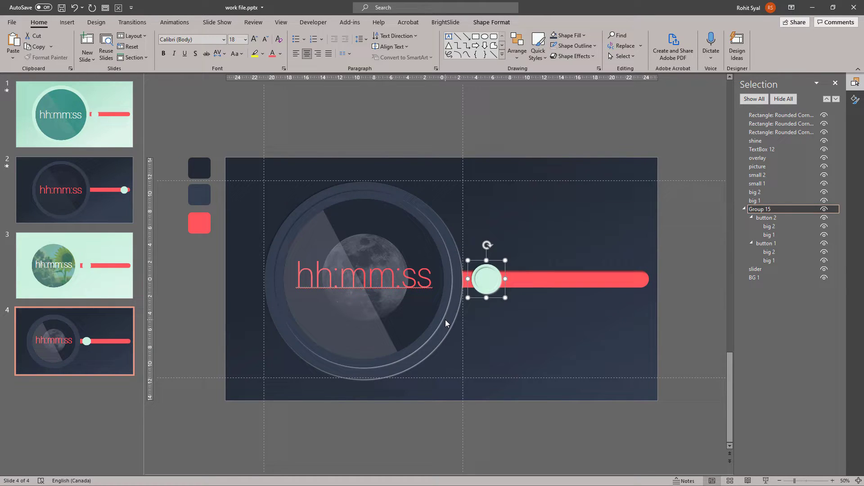
key(Right)
key(Right)
key(Right)
key(Right)
key(Right)
key(Right)
key(Right)
key(Right)
key(Right)
key(Right)
key(Right)
key(Right)
key(Right)
key(Right)
key(Right)
key(Right)
key(Right)
key(Right)
key(Right)
key(Right)
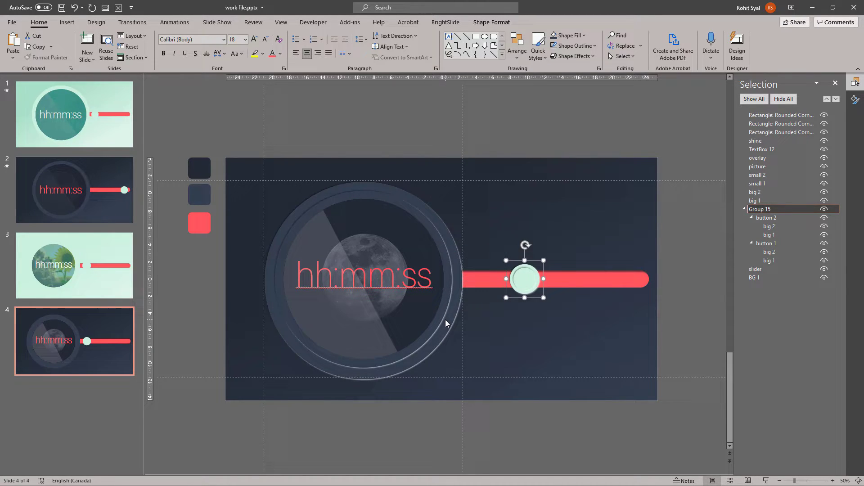
key(Right)
key(Right)
key(Right)
key(Right)
key(Right)
key(Right)
key(Right)
key(Right)
key(Right)
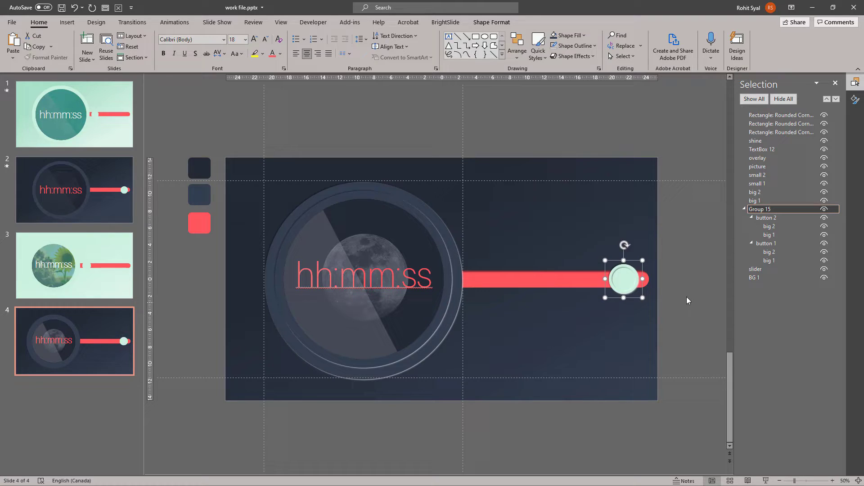
click(685, 295)
Delete the first two old clock slides from the deck
click(90, 201)
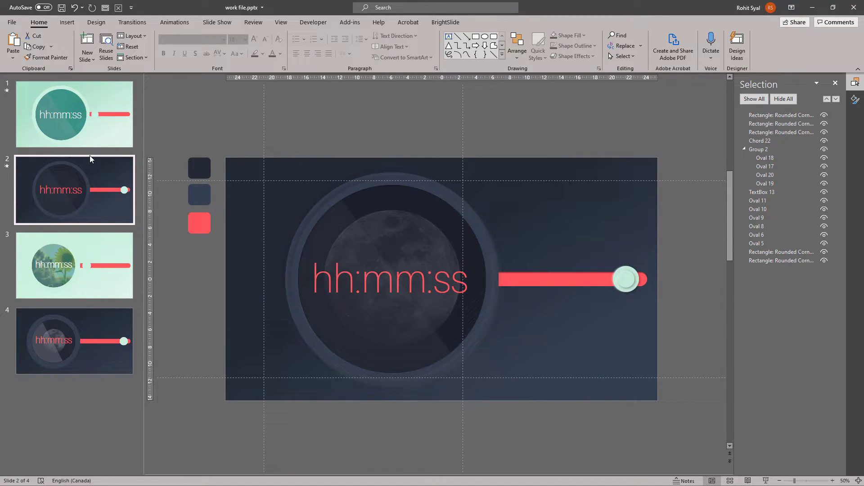
click(90, 133)
key(shift+Down)
key(Delete)
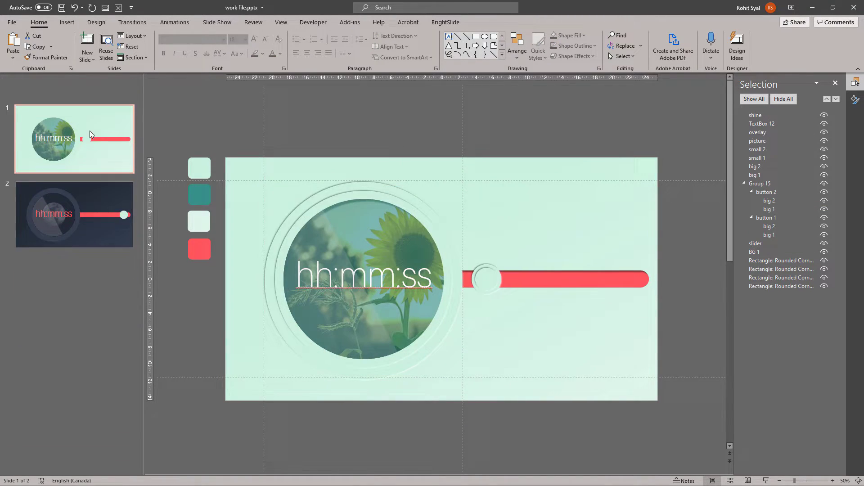
Link slide 1's big 2 knob shape to Slide 2 in this document
click(485, 279)
click(483, 278)
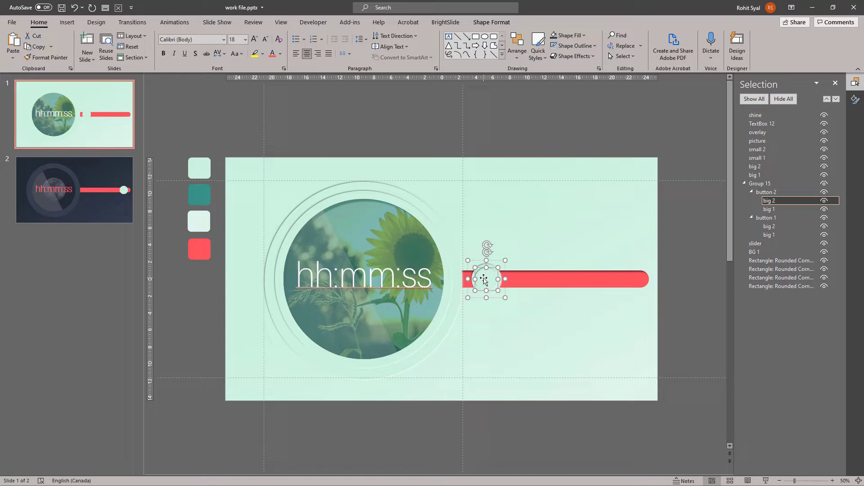
right_click(483, 279)
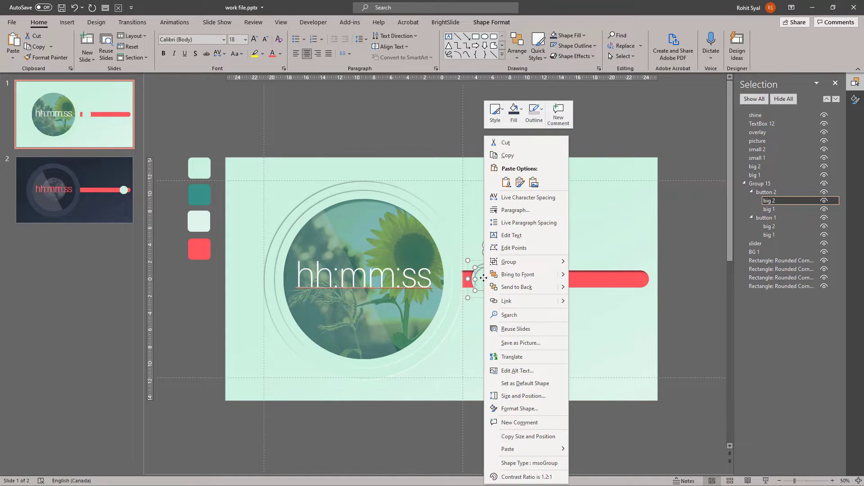
click(529, 298)
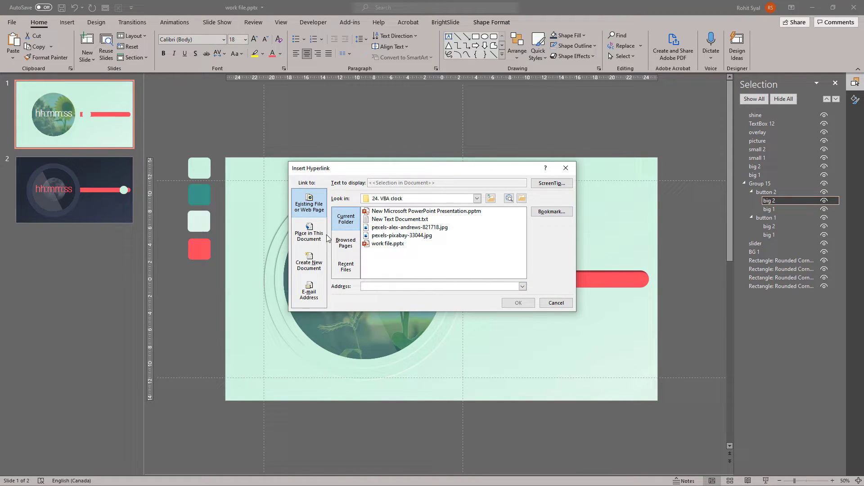
click(309, 233)
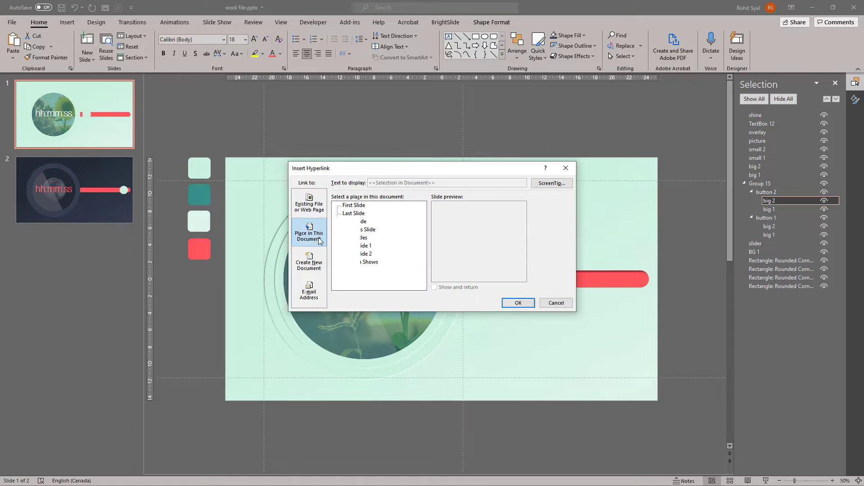
click(365, 254)
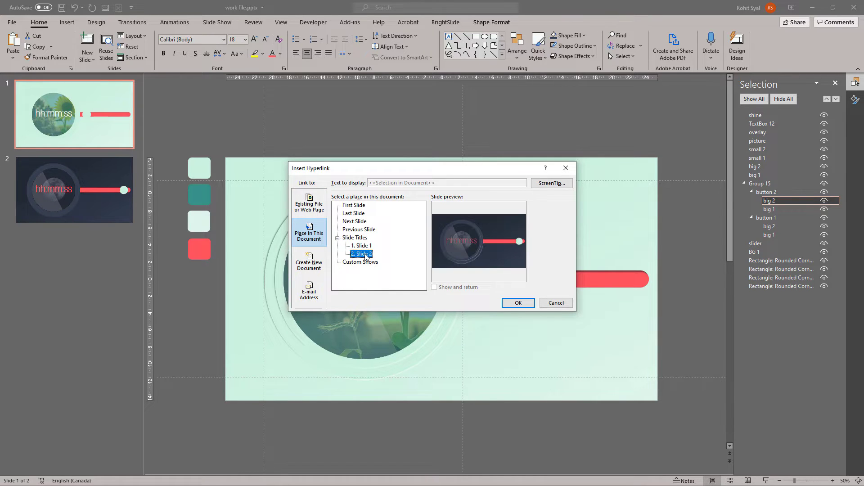
click(515, 304)
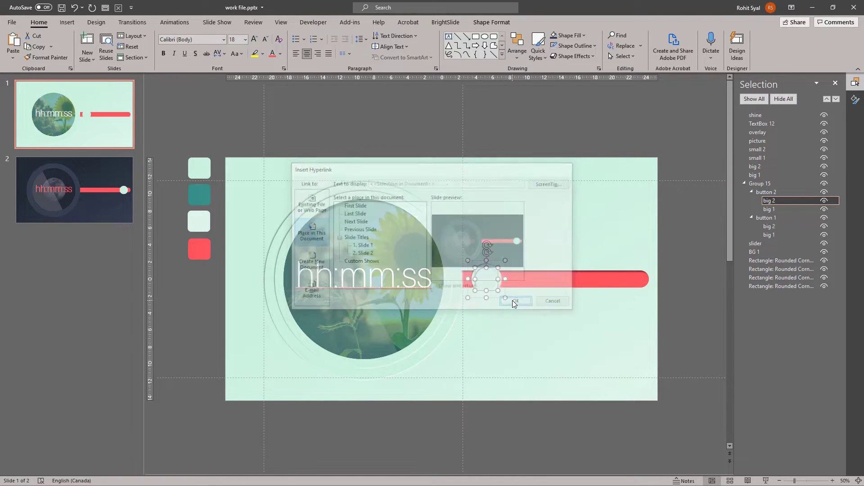
Link slide 2's big 2 knob shape back to Slide 1, then return to slide 1
click(125, 211)
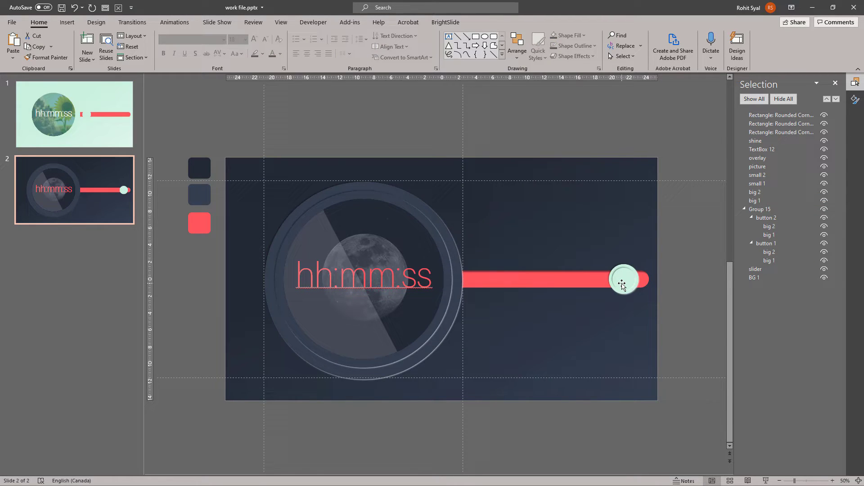
click(622, 284)
click(625, 281)
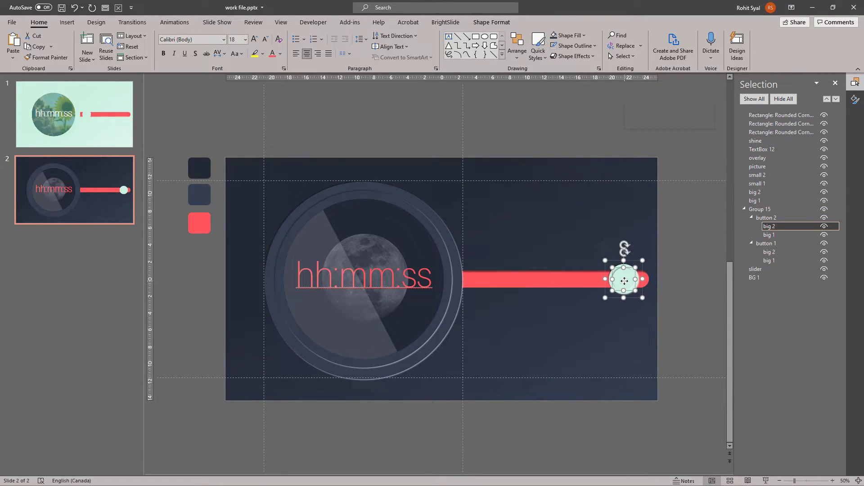
right_click(625, 281)
click(649, 300)
click(364, 245)
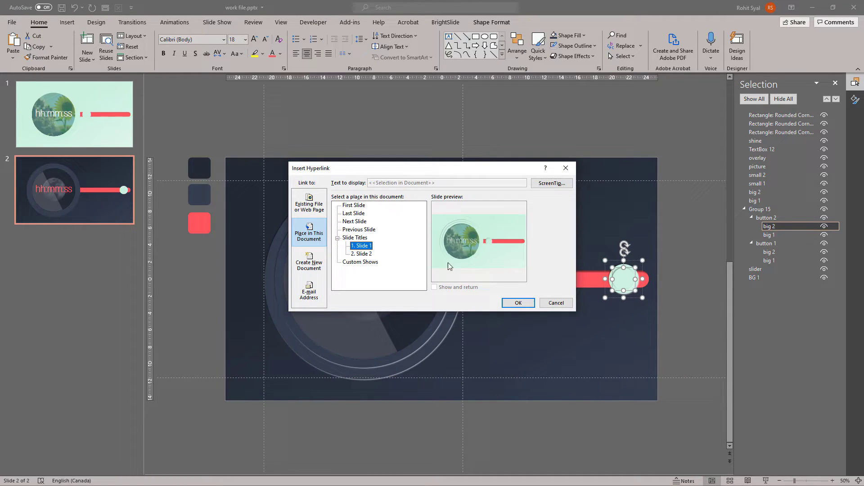
click(524, 304)
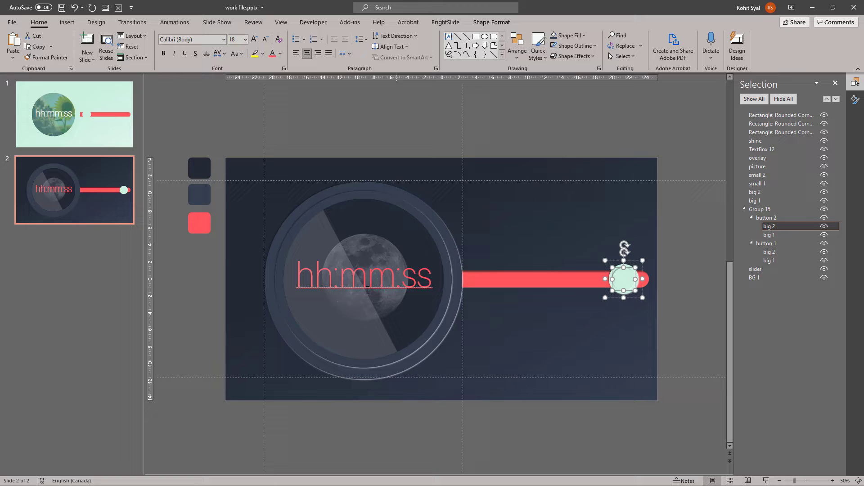
click(88, 168)
click(82, 137)
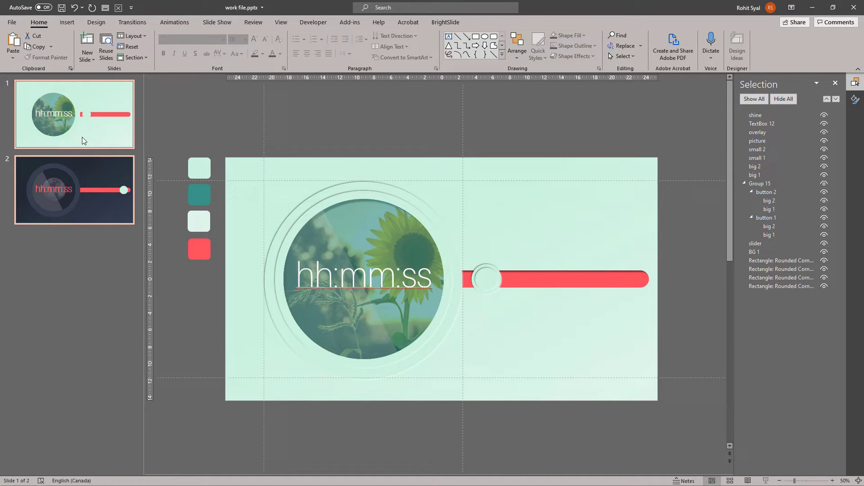
Apply a 1.50-second Morph transition to both slides and bring up the moon slide
click(132, 22)
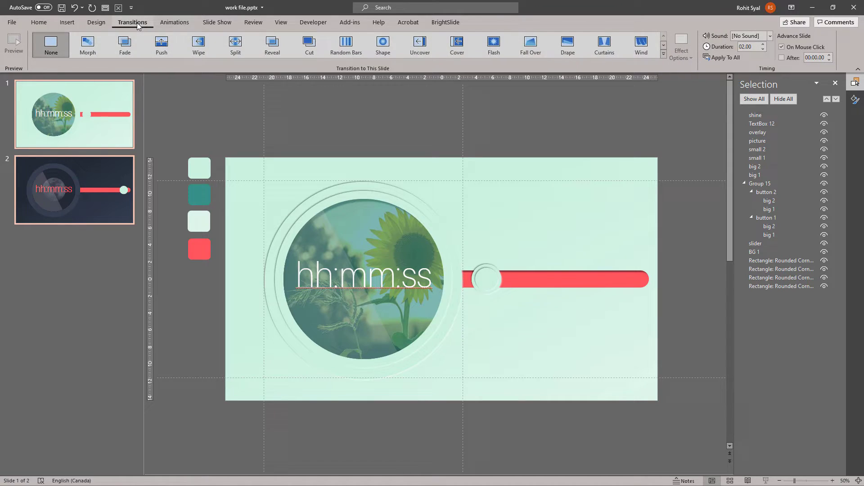
click(92, 45)
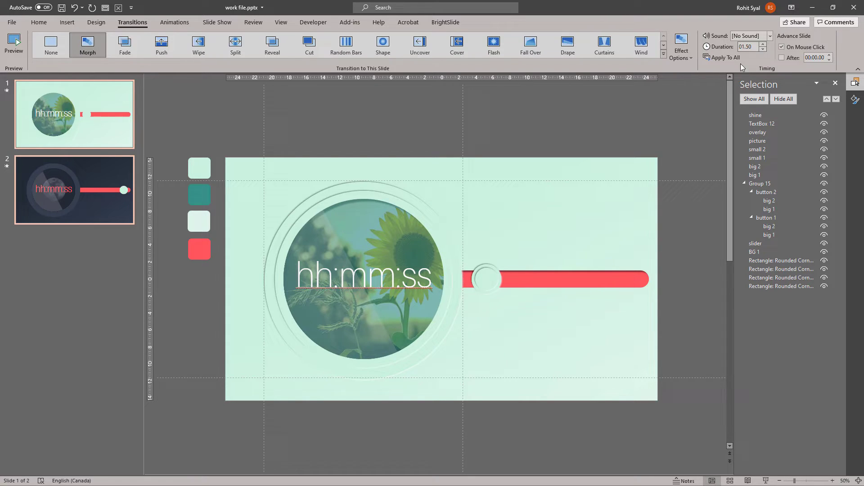
click(650, 124)
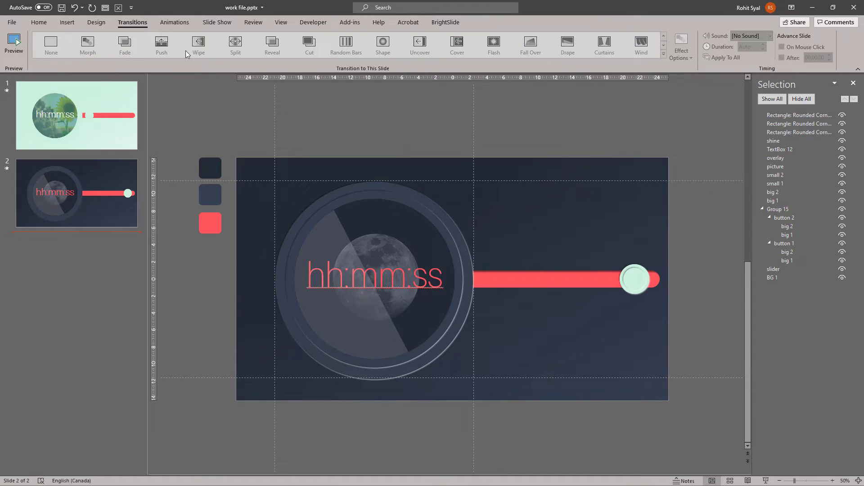
Enable the Developer tab in the Customize Ribbon options and launch the Visual Basic editor
click(312, 24)
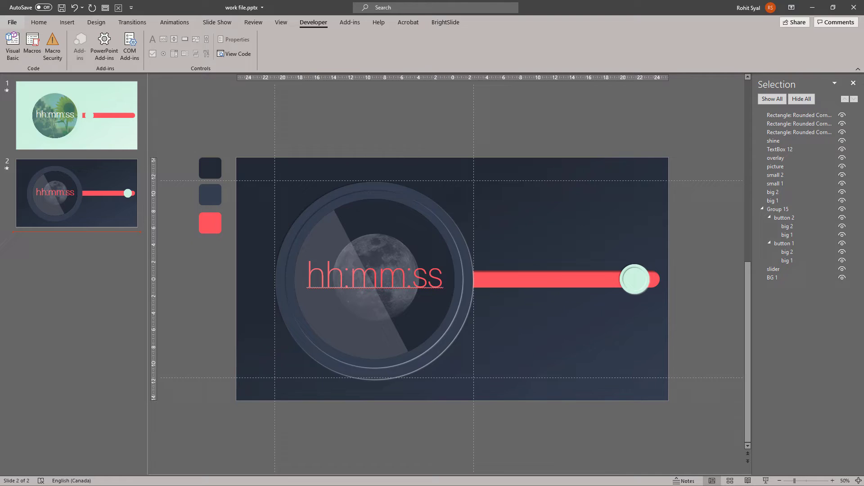
click(11, 22)
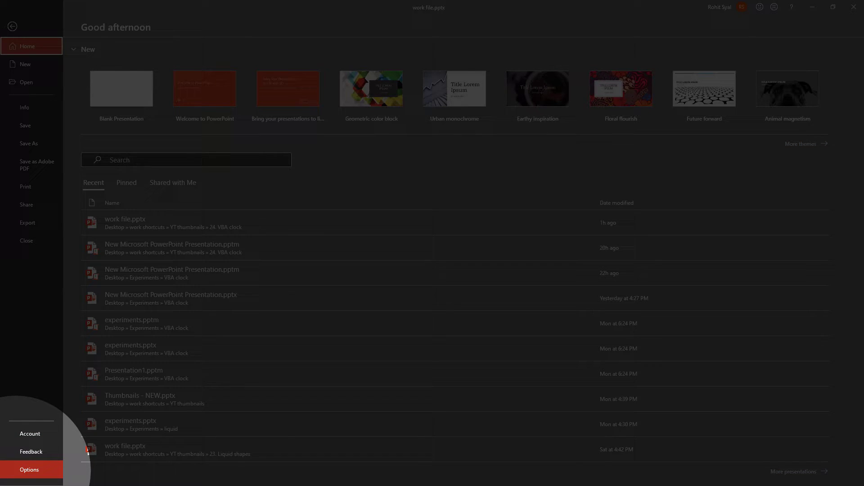
click(29, 470)
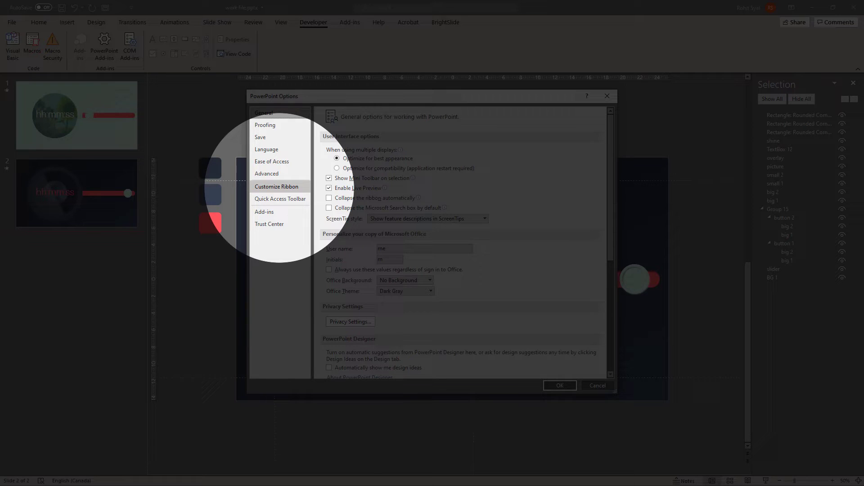
click(276, 186)
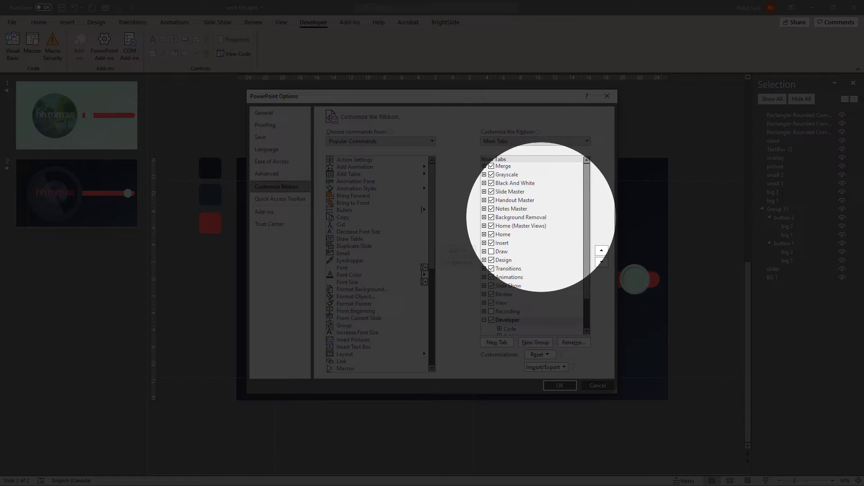
scroll(533, 246, down, 2)
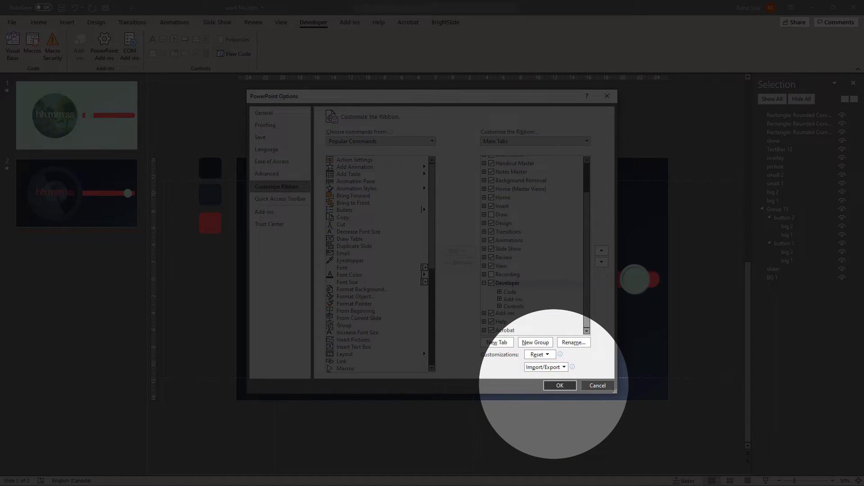
click(560, 386)
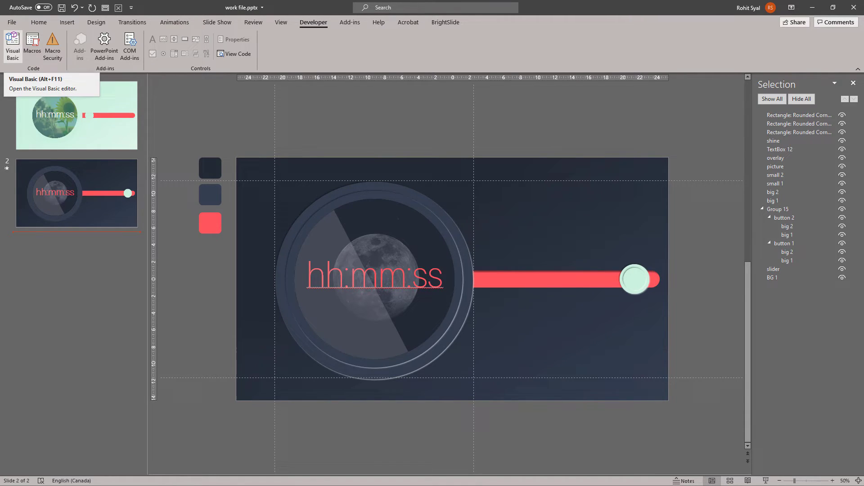
click(13, 47)
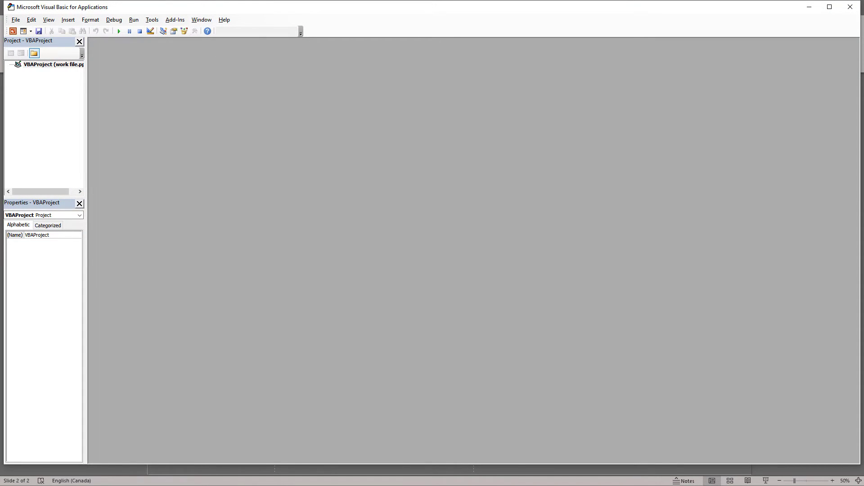
Bring up Insert > Module for the work file.pptx VBAProject
click(53, 64)
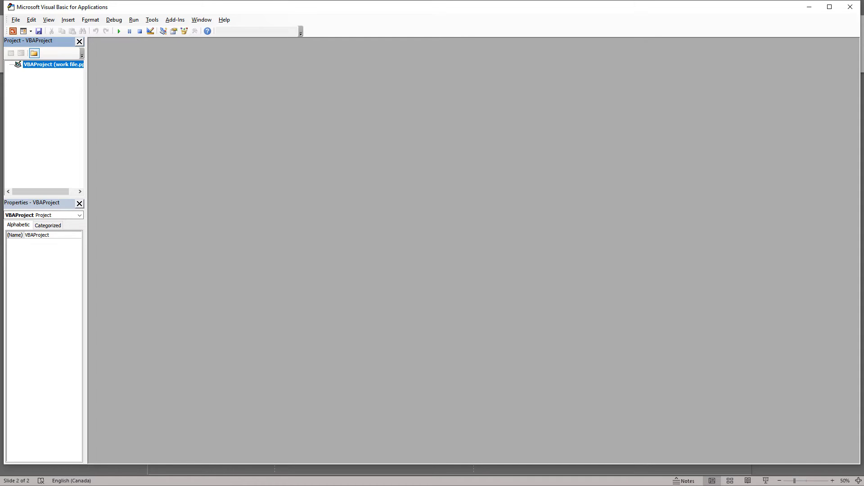
right_click(53, 73)
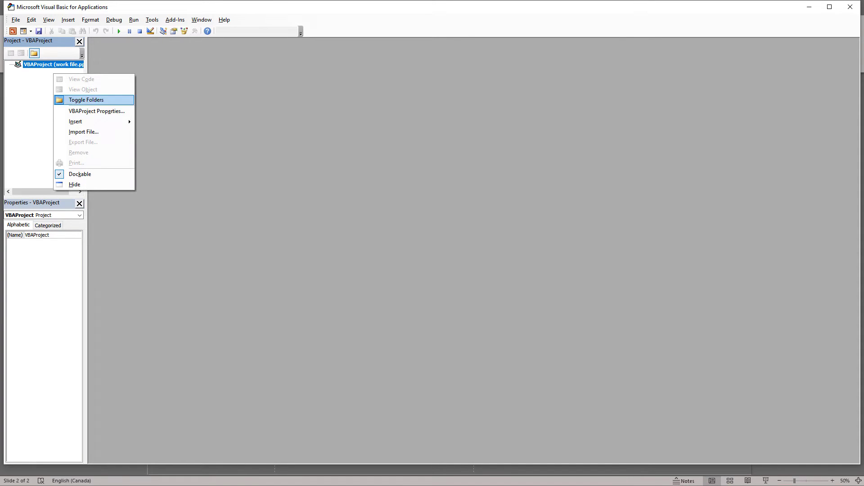
mouse_move(90, 122)
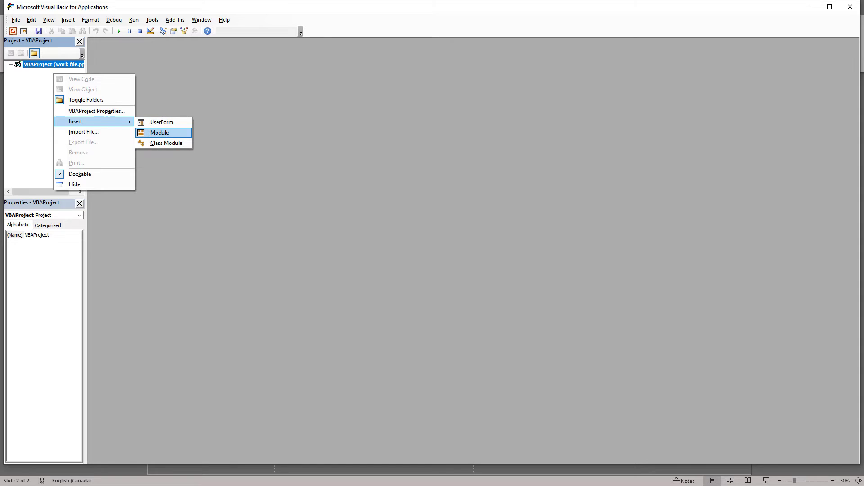
Add Module1 with the pasted pause, MakeClock and slideshow-event subs, and save the project
key(Return)
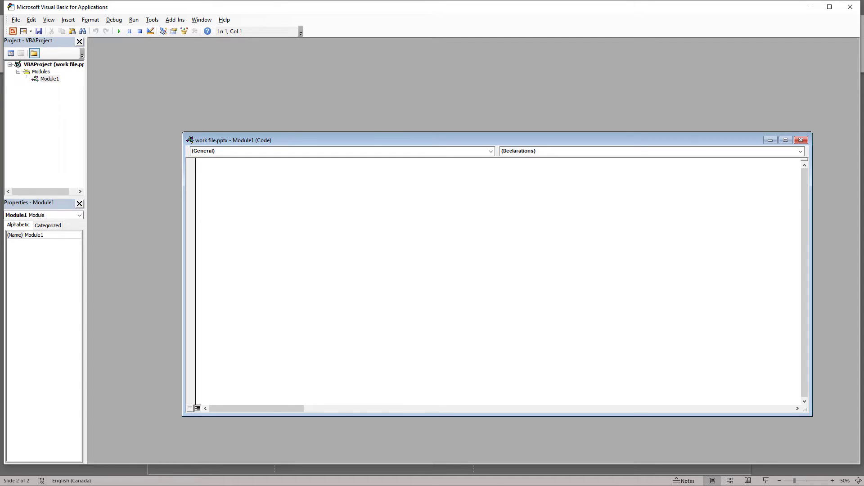
key(ctrl+v)
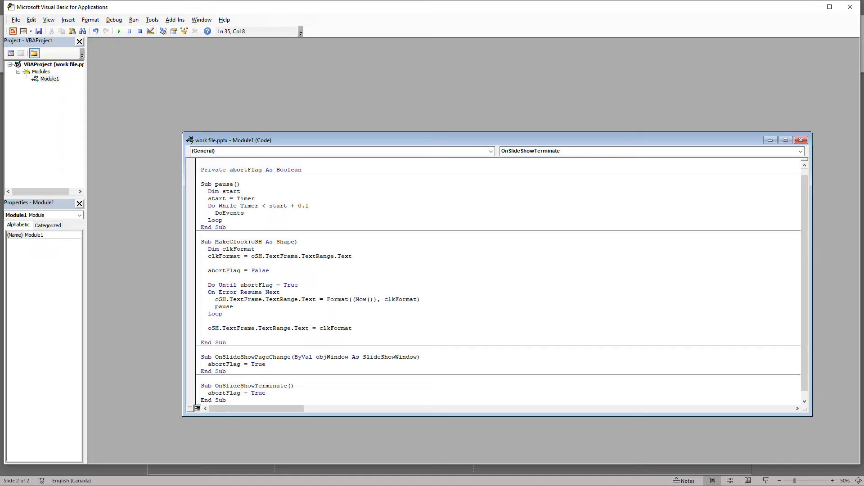
click(801, 151)
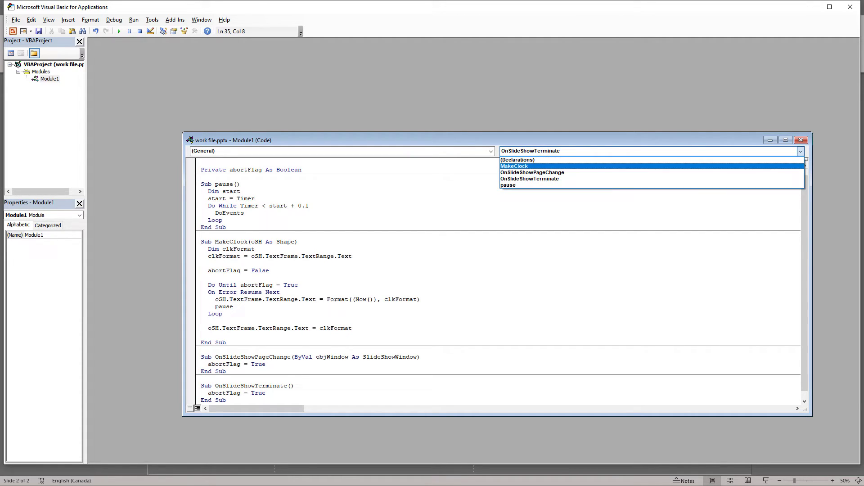
click(517, 166)
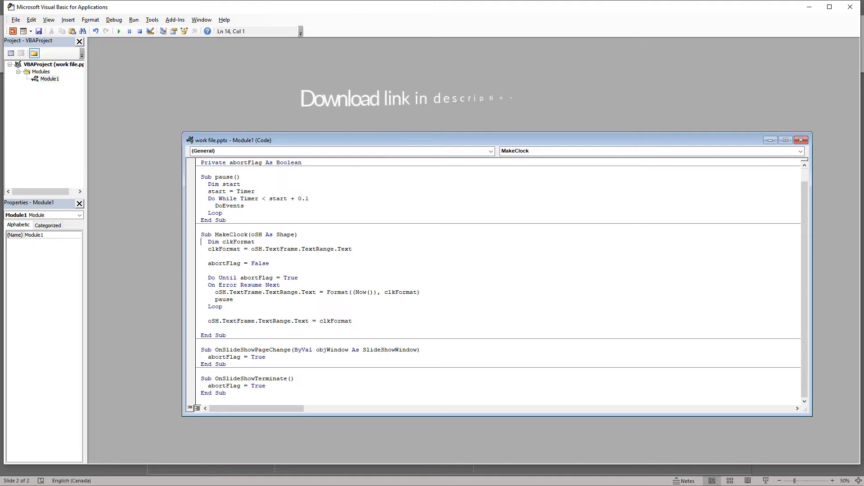
click(227, 393)
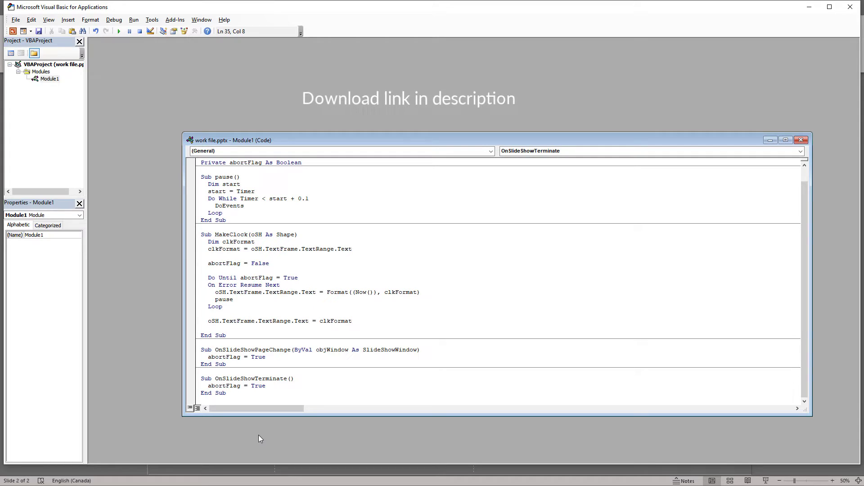
click(38, 31)
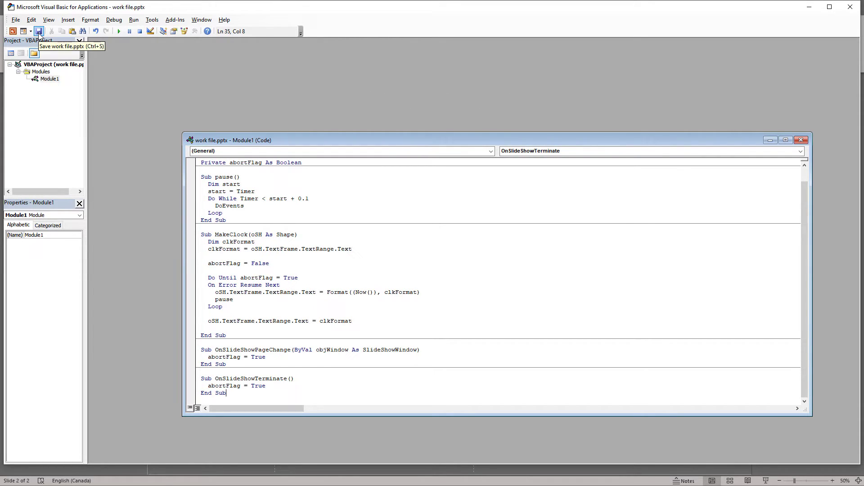
Leave the VBA editor, add a blank slide 3, and type hh:mm:ss in a new text box
click(858, 9)
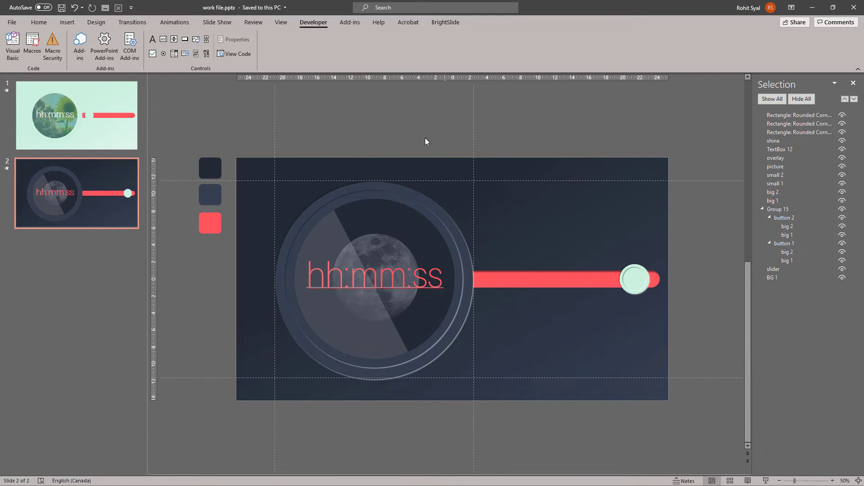
right_click(70, 256)
click(96, 291)
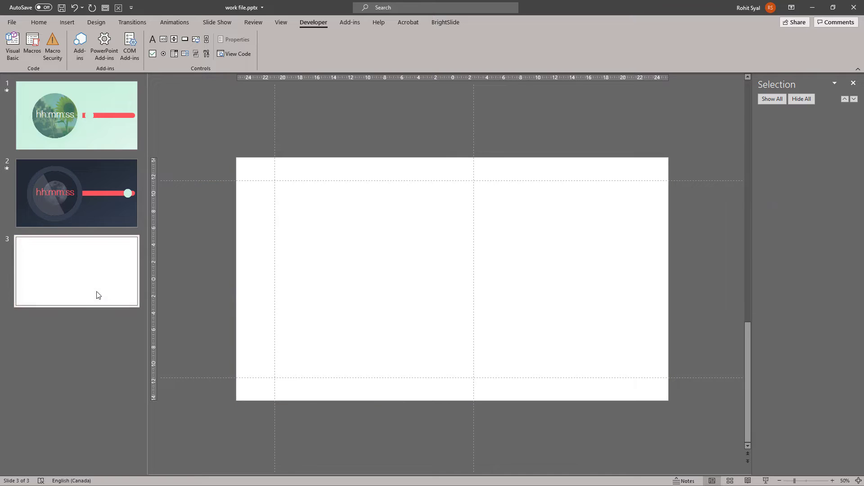
click(39, 22)
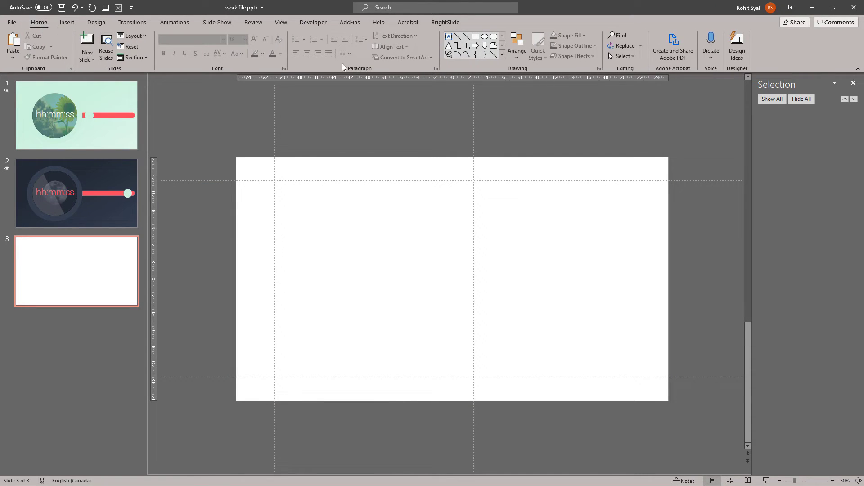
click(450, 40)
click(380, 284)
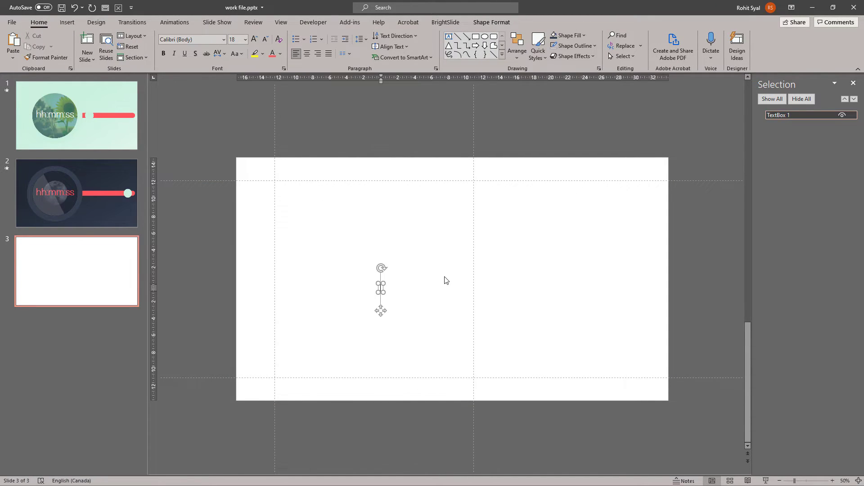
text(hh:m)
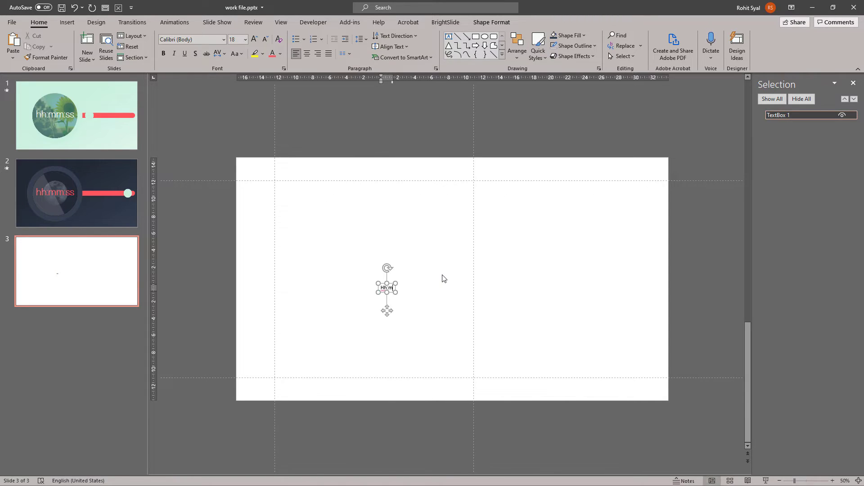
text(m:ss)
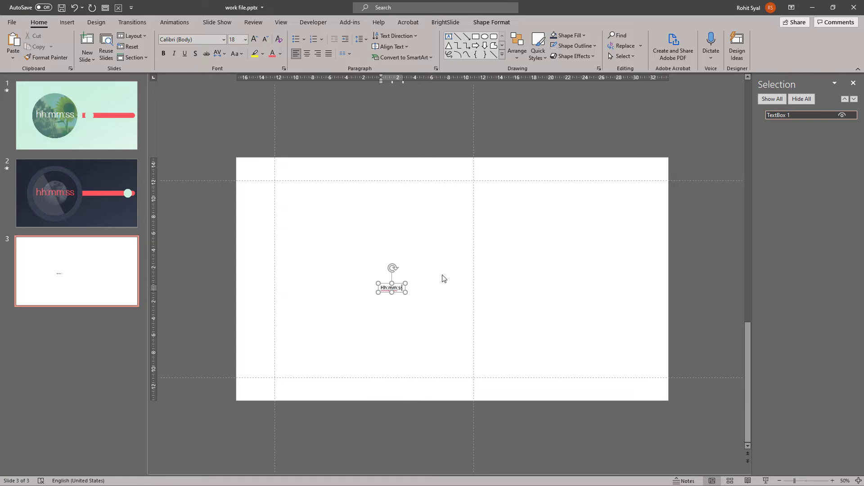
Enlarge the hh:mm:ss text to 166 pt, restore lowercase hh, and move it toward centre
click(383, 292)
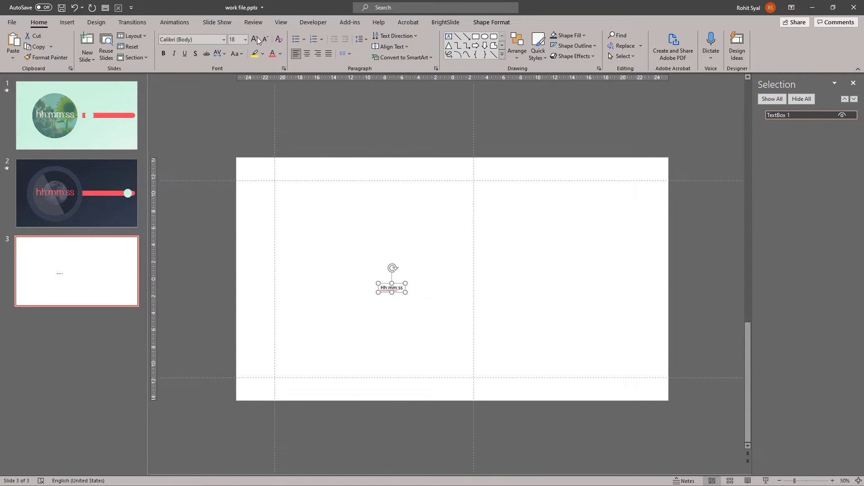
click(254, 40)
click(255, 40)
click(255, 39)
click(255, 39)
click(255, 39)
click(255, 40)
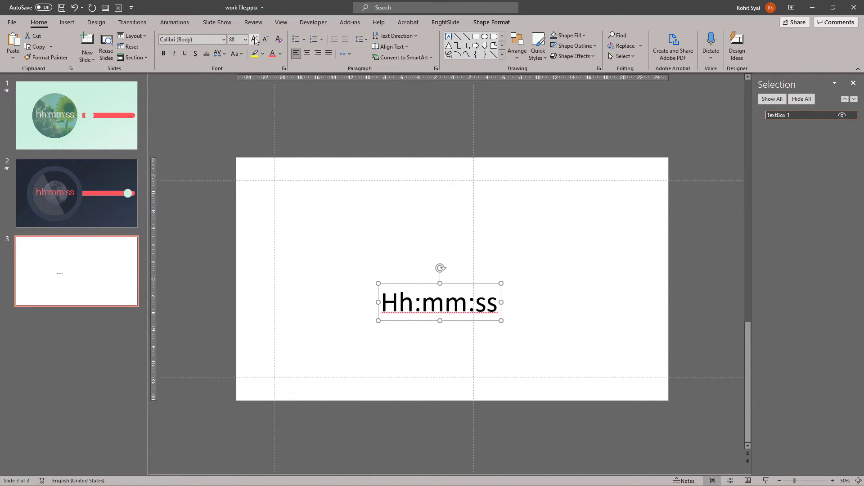
click(255, 39)
click(394, 319)
click(385, 349)
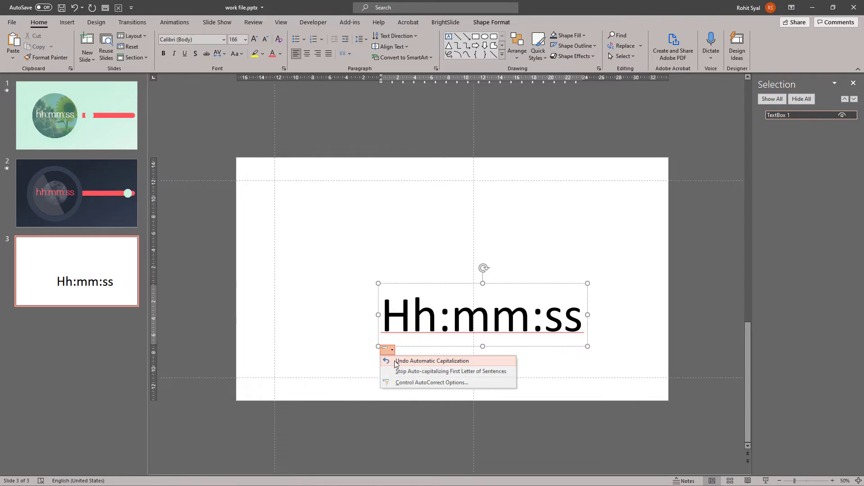
click(398, 363)
click(414, 349)
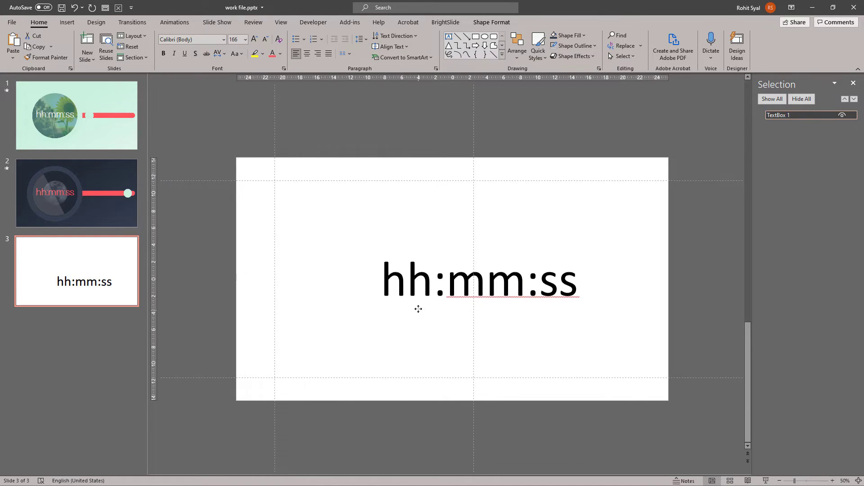
drag(417, 306, 407, 264)
click(399, 331)
click(68, 23)
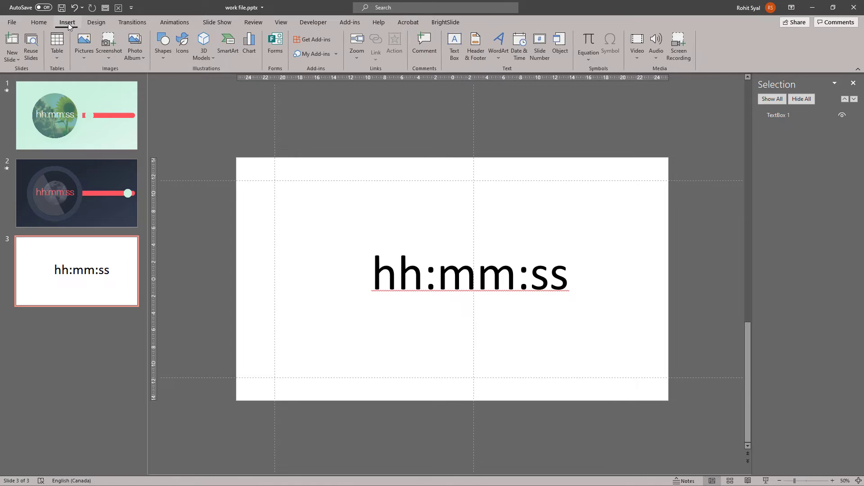
Give slide 3's hh:mm:ss text box a click action that runs the MakeClock macro
click(449, 250)
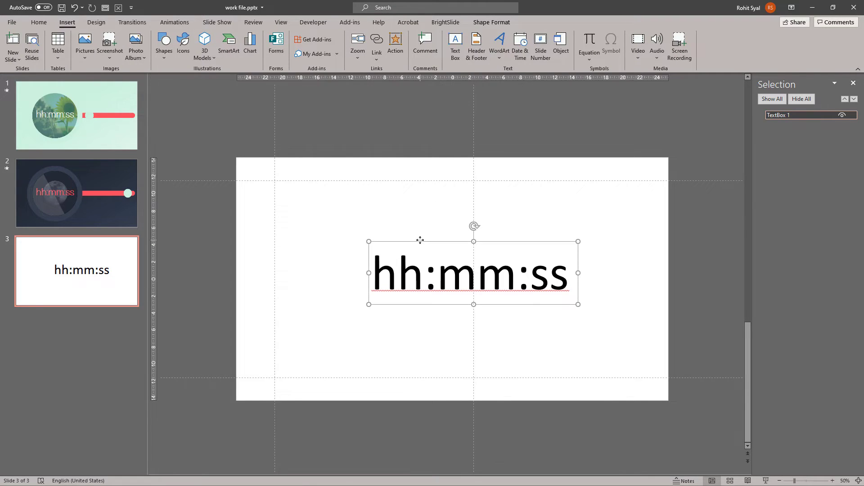
click(396, 44)
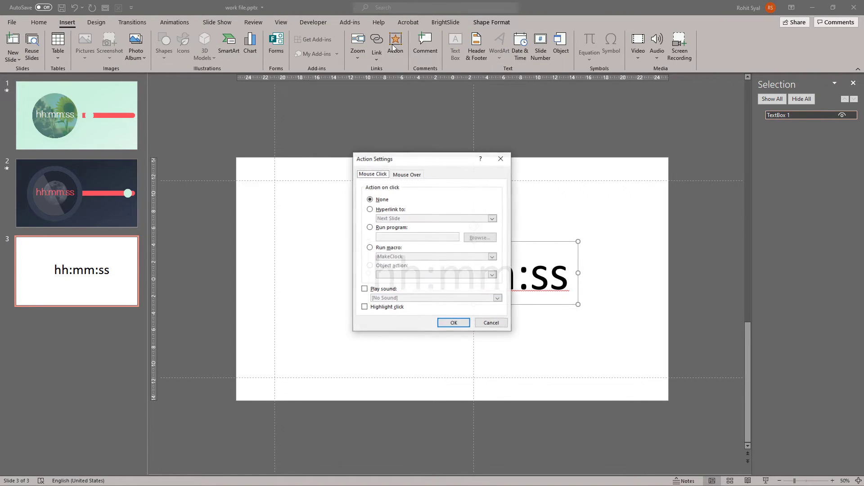
click(379, 249)
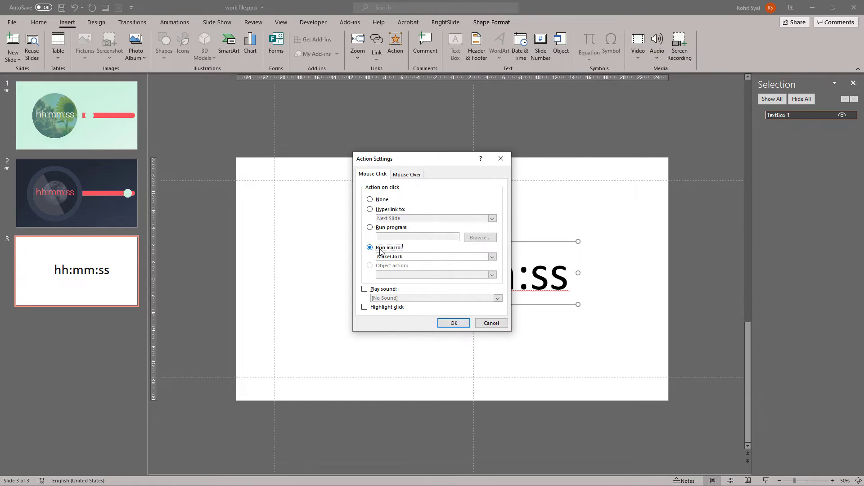
click(453, 323)
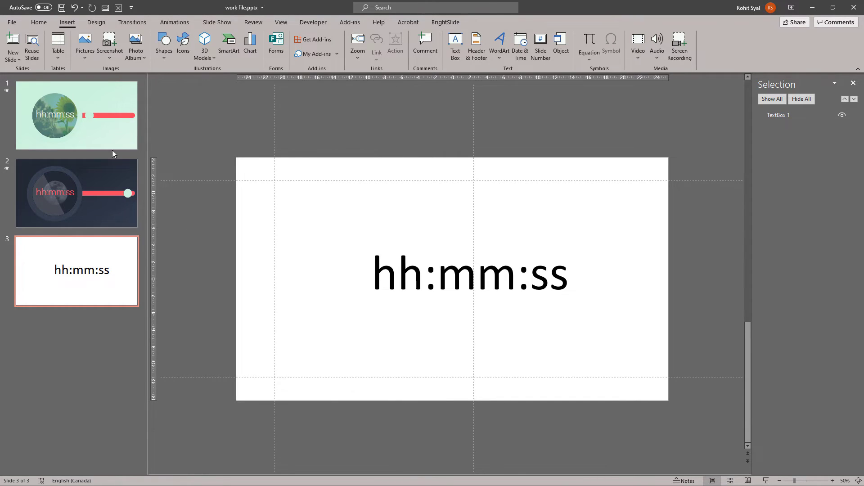
Make the hh:mm:ss text box on light clock slide 1 run MakeClock when clicked
click(97, 132)
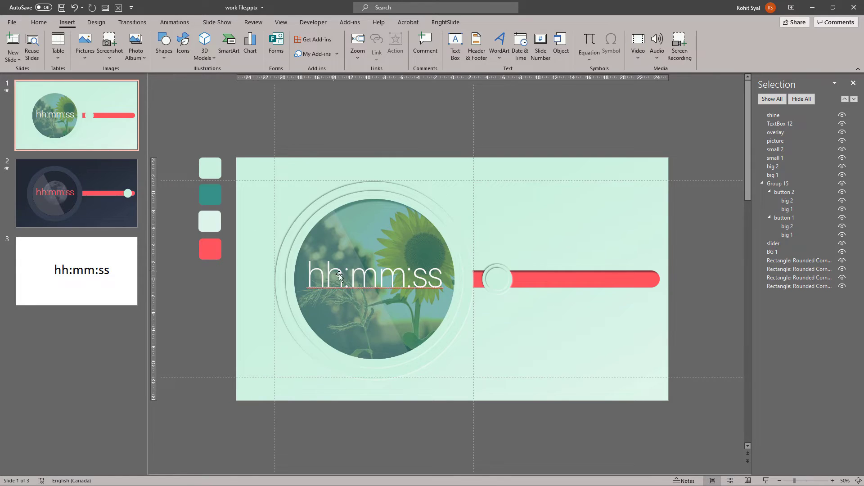
click(377, 261)
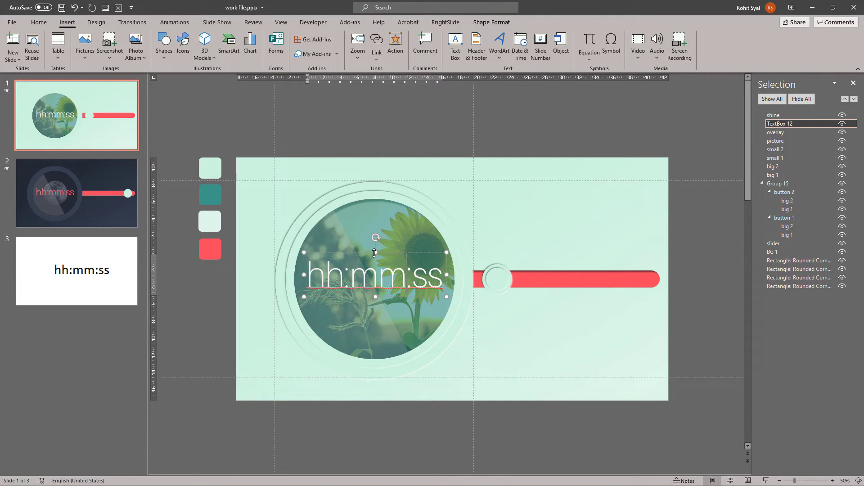
click(374, 253)
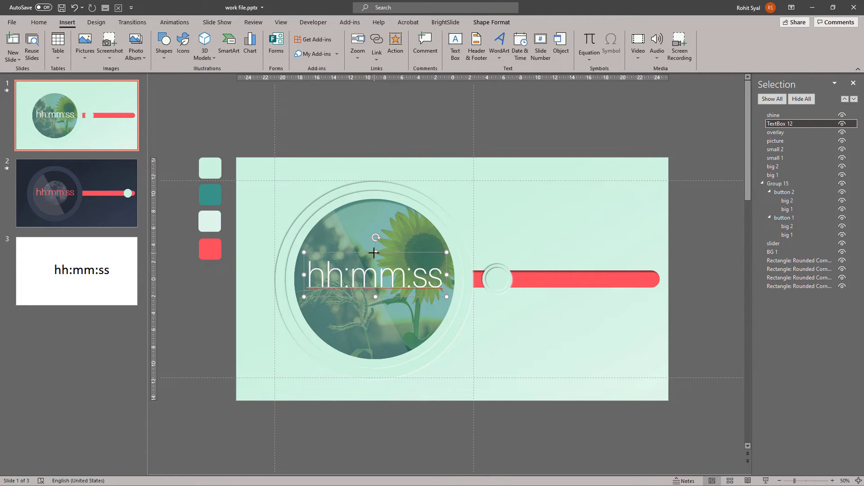
click(395, 45)
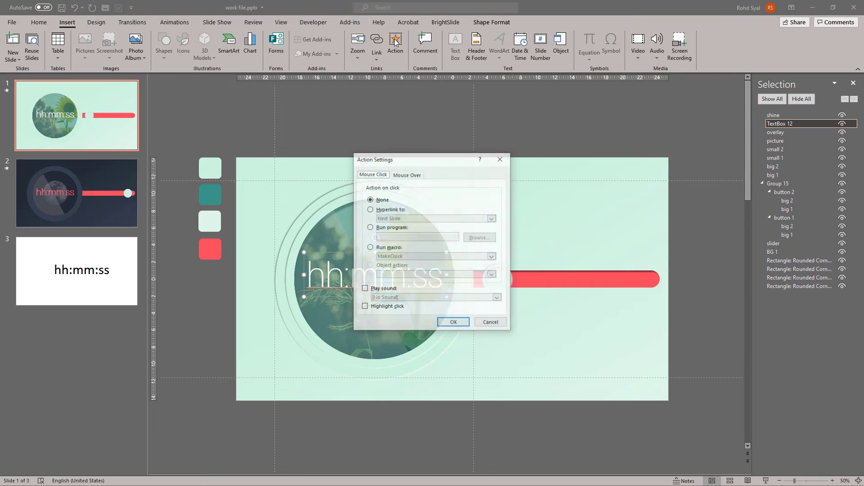
click(370, 248)
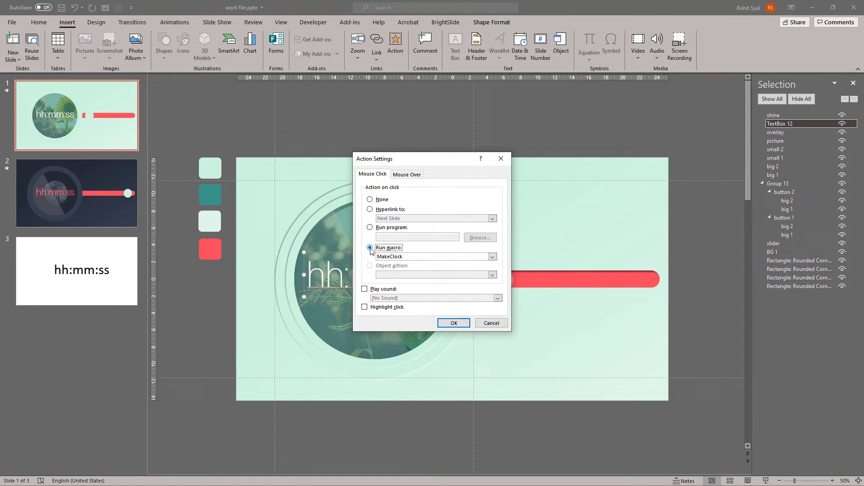
click(455, 326)
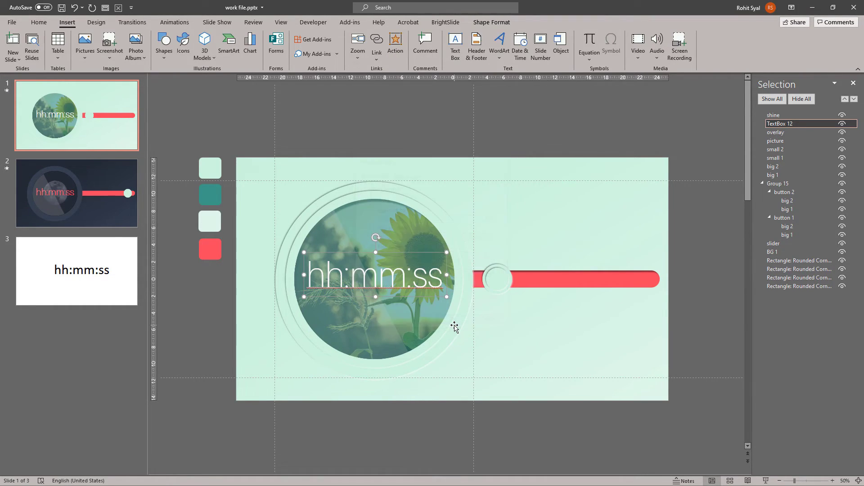
Give dark clock slide 2's time text the same MakeClock action, then start the slide show from slide 1
click(101, 200)
click(377, 253)
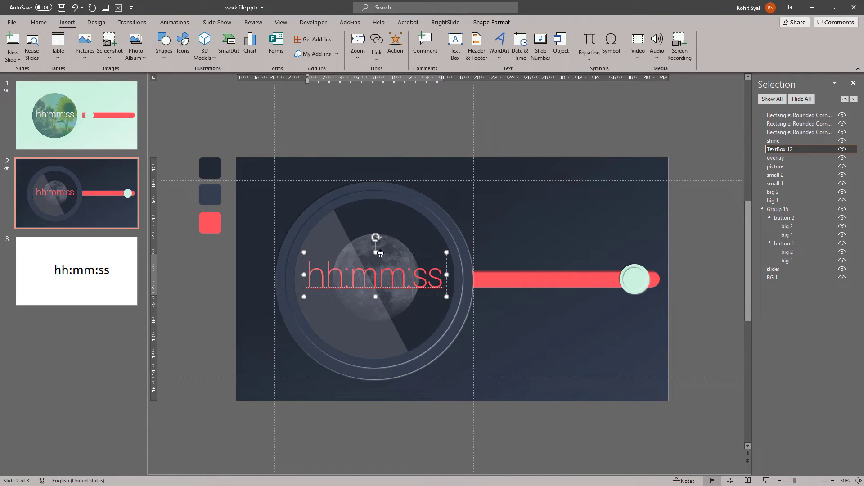
click(395, 45)
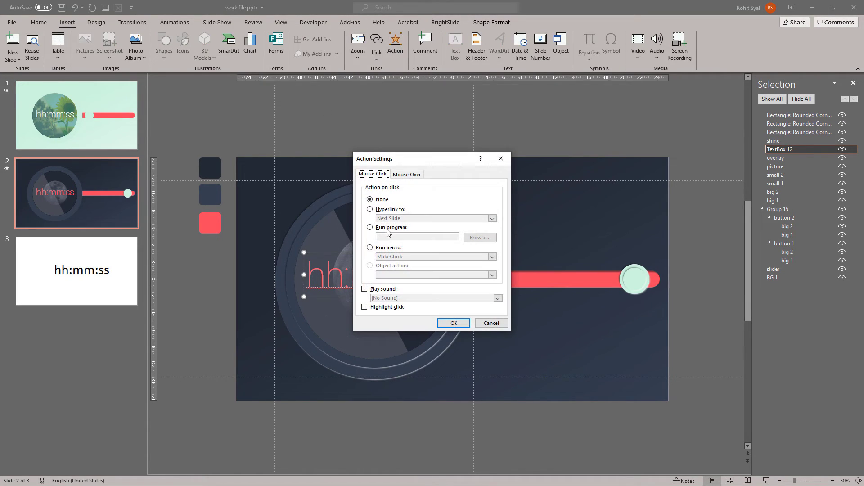
click(371, 246)
click(443, 322)
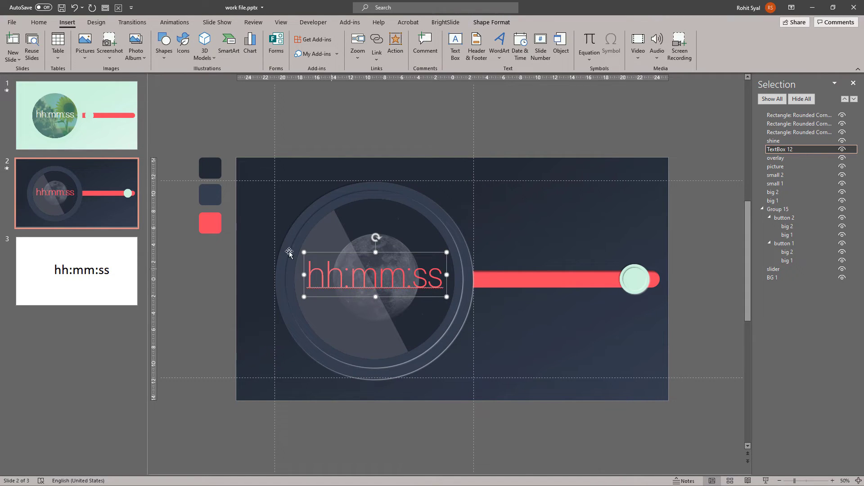
click(110, 123)
click(766, 481)
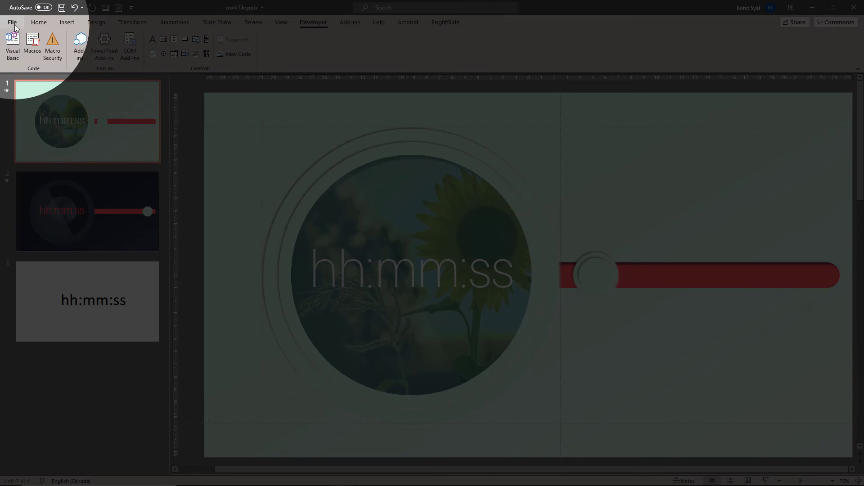
click(19, 24)
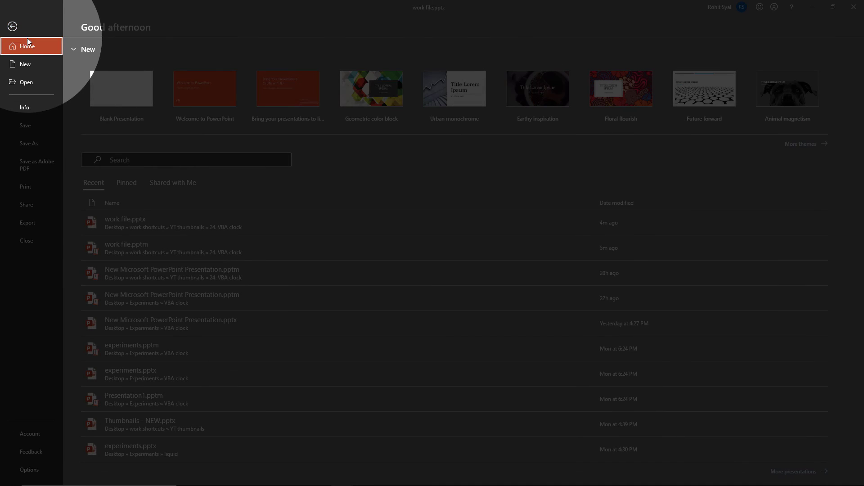
click(34, 143)
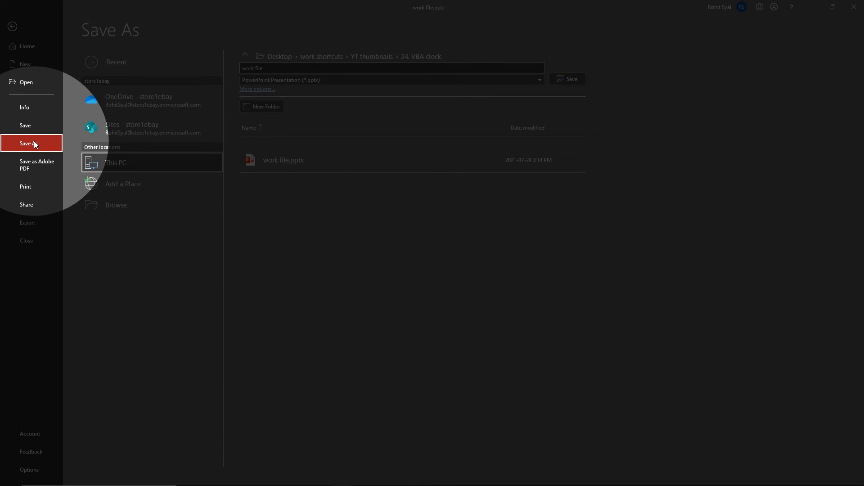
click(373, 81)
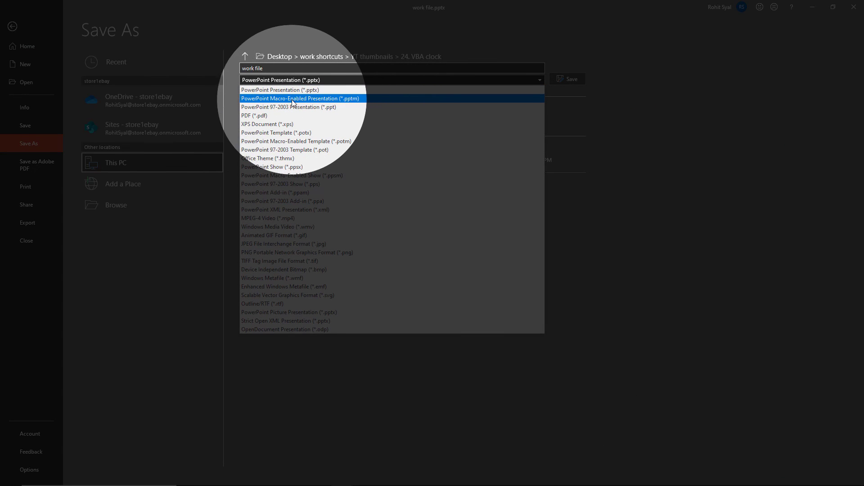
click(367, 98)
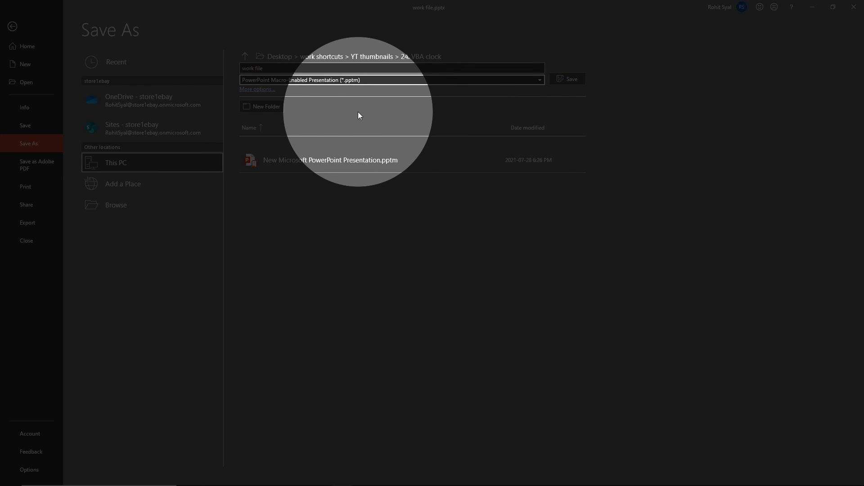
key(Escape)
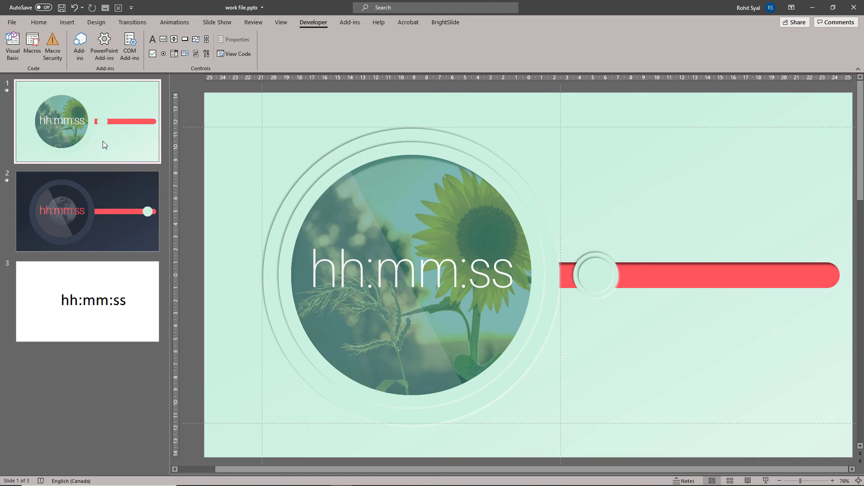